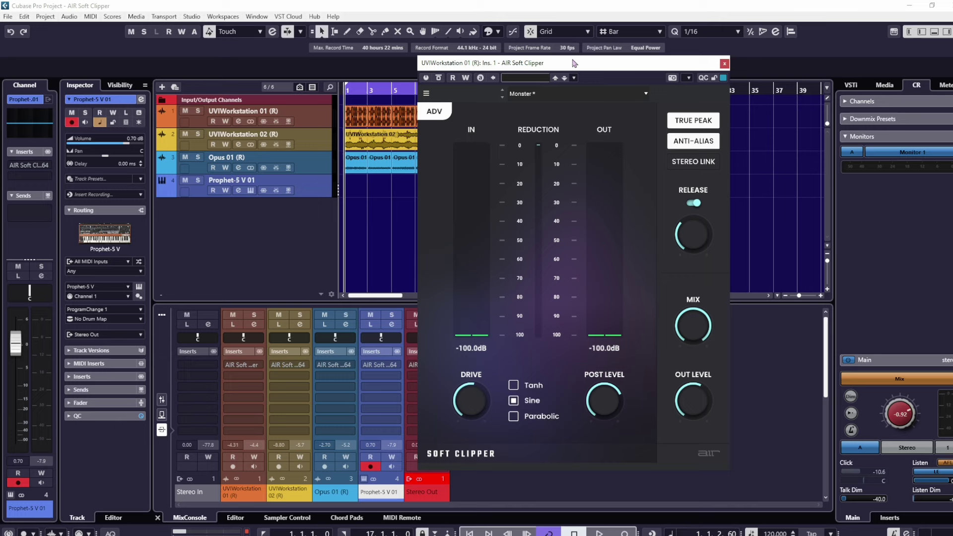
# - Move the AIR Soft Clipper editor to the right, uncovering the project's tracks
pyautogui.moveTo(595, 65); pyautogui.dragTo(758, 58)
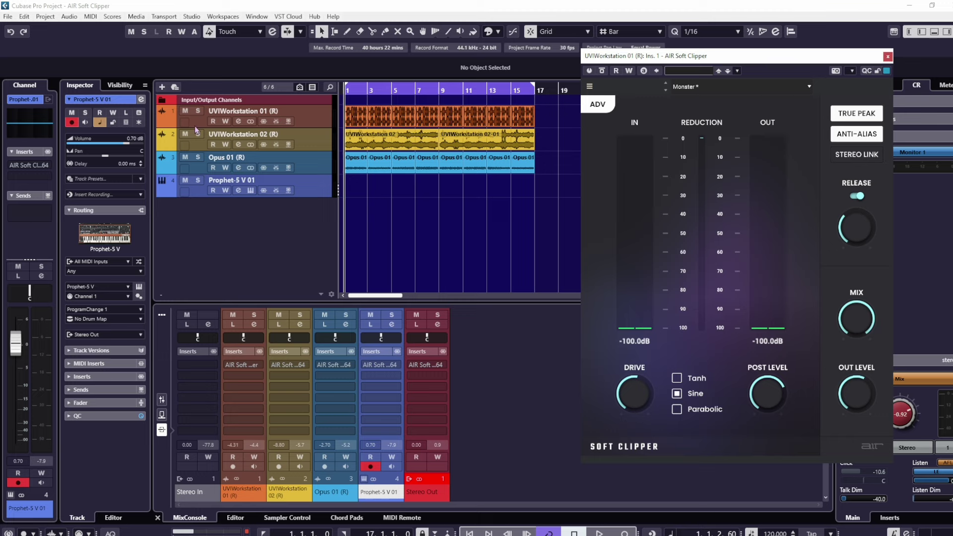
# - Solo UVIWorkstation 01, start playback, and switch its Soft Clipper on
pyautogui.click(199, 110)
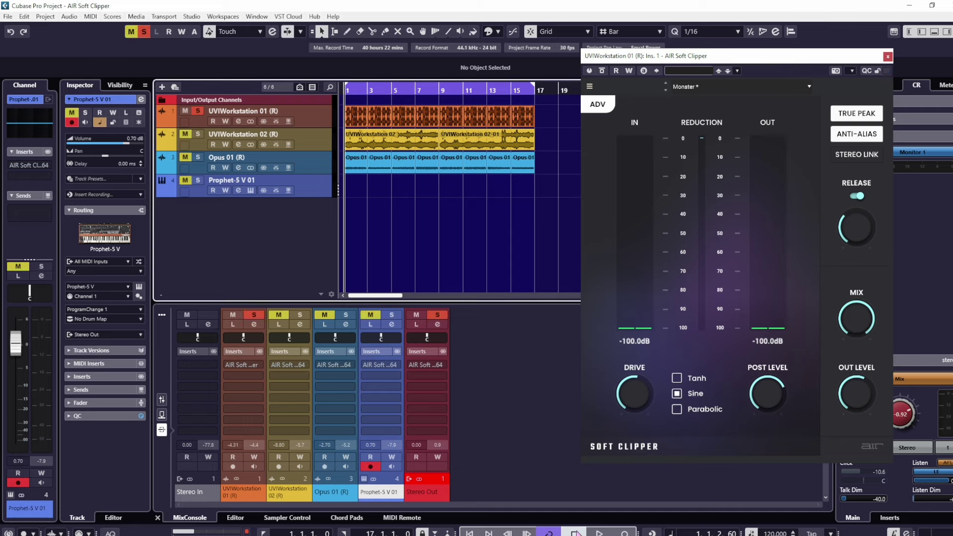
pyautogui.click(598, 533)
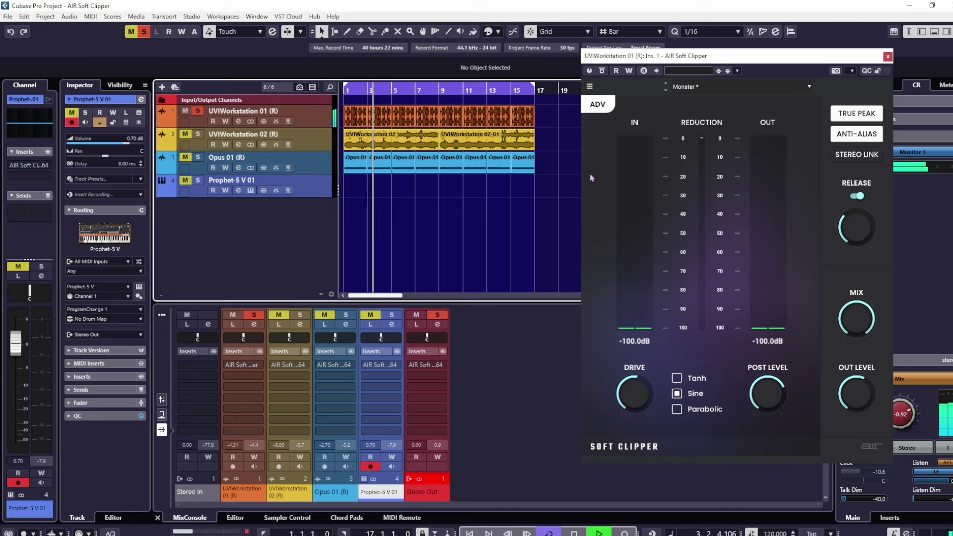
pyautogui.click(590, 71)
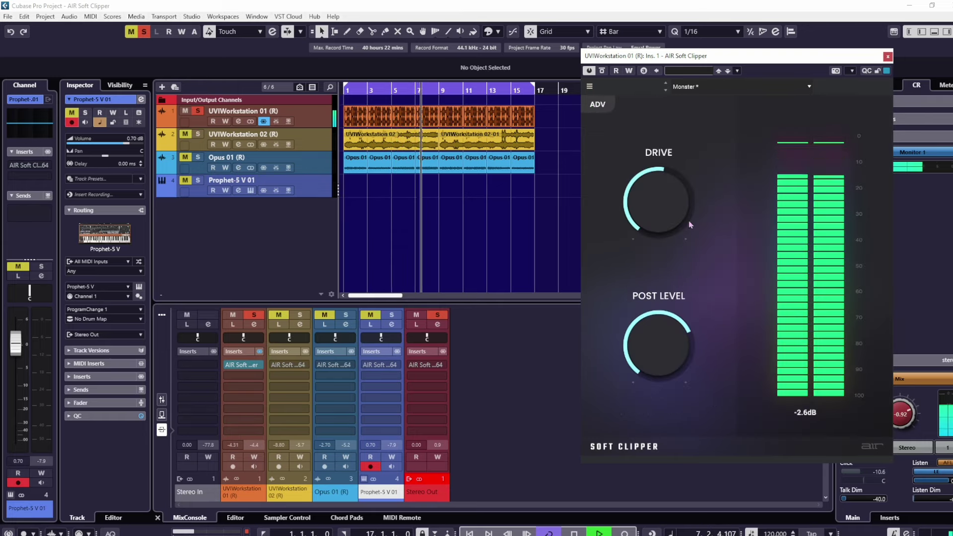
# - Turn Drive down, lower Post Level to -12.6 dB, then push Drive up to 59.7%
pyautogui.moveTo(647, 209)
pyautogui.moveTo(649, 185); pyautogui.dragTo(649, 251)
pyautogui.moveTo(657, 343)
pyautogui.mouseDown()
pyautogui.moveTo(657, 365)
pyautogui.moveTo(658, 325)
pyautogui.mouseUp()
pyautogui.moveTo(654, 219); pyautogui.dragTo(655, 189)
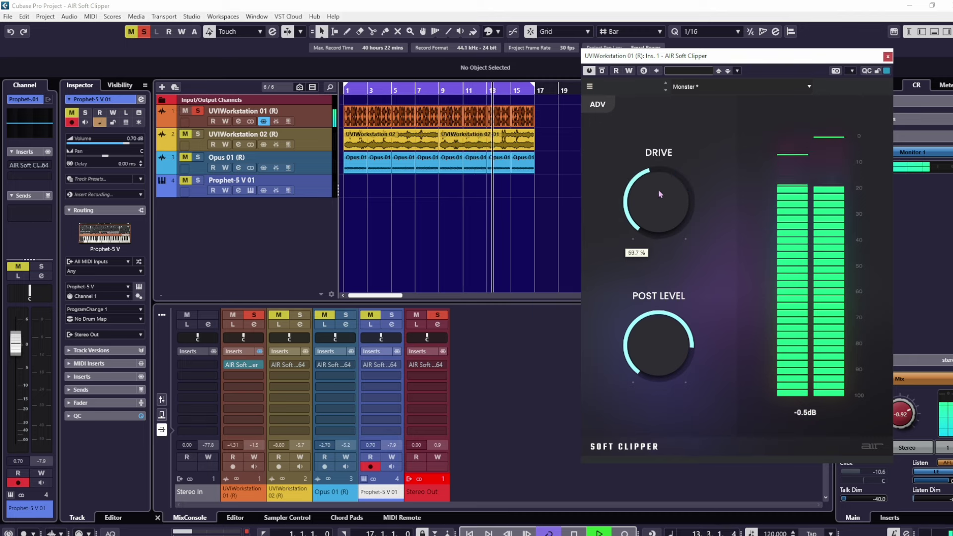
# - Show the clipper's advanced view and toggle Stereo Link on and back off
pyautogui.click(597, 104)
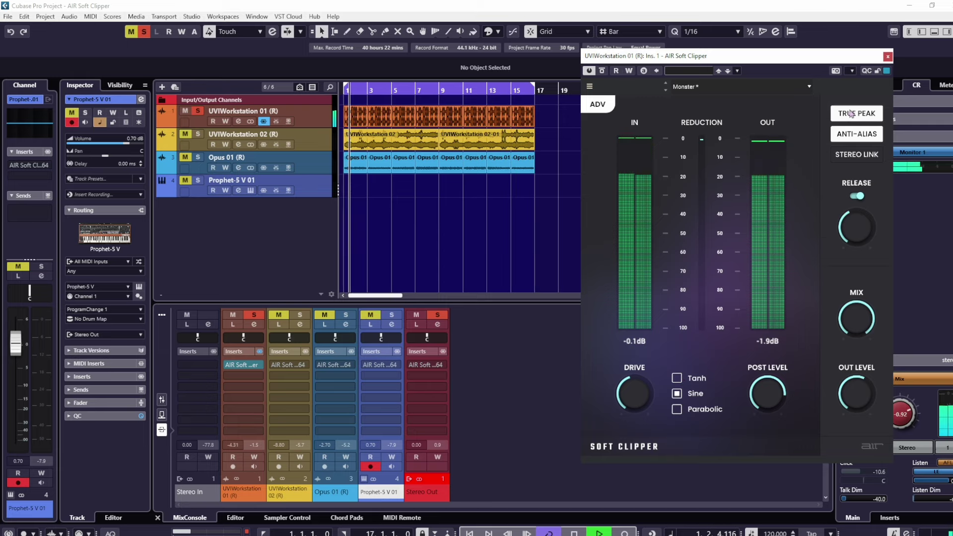
pyautogui.click(857, 156)
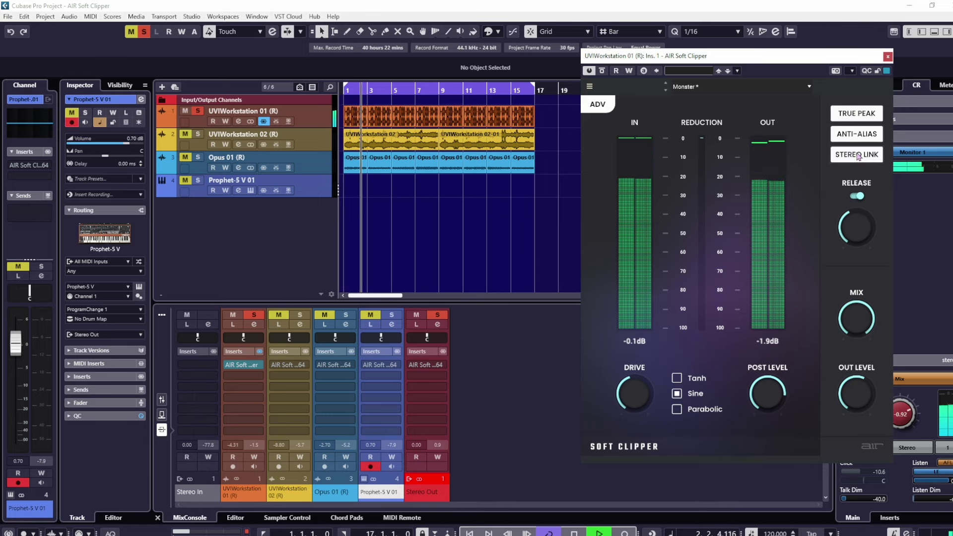
pyautogui.click(857, 156)
# - Raise Out Level, lower Post Level to -3.4 dB, and readjust the Drive
pyautogui.moveTo(860, 304)
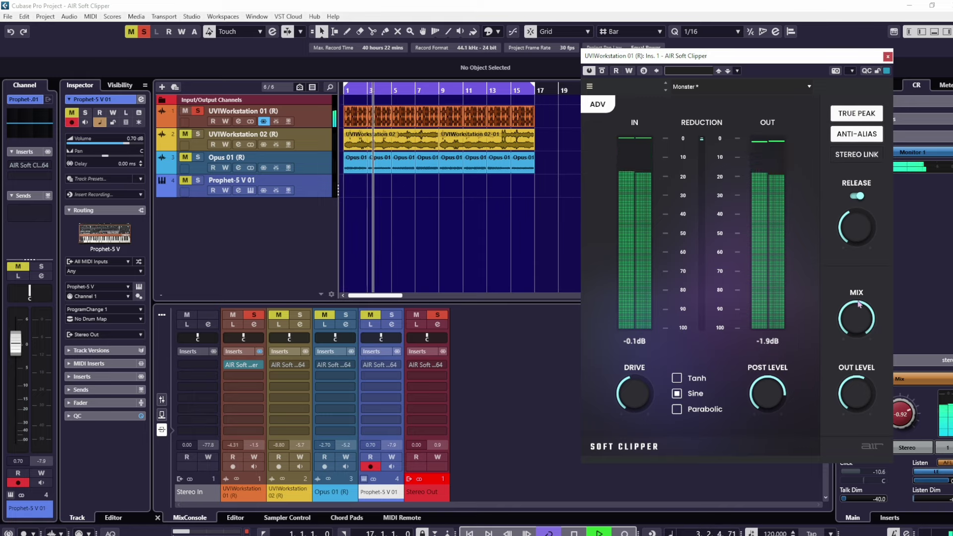
pyautogui.moveTo(856, 395); pyautogui.dragTo(856, 383)
pyautogui.moveTo(767, 392); pyautogui.dragTo(769, 407)
pyautogui.moveTo(649, 396); pyautogui.dragTo(649, 396)
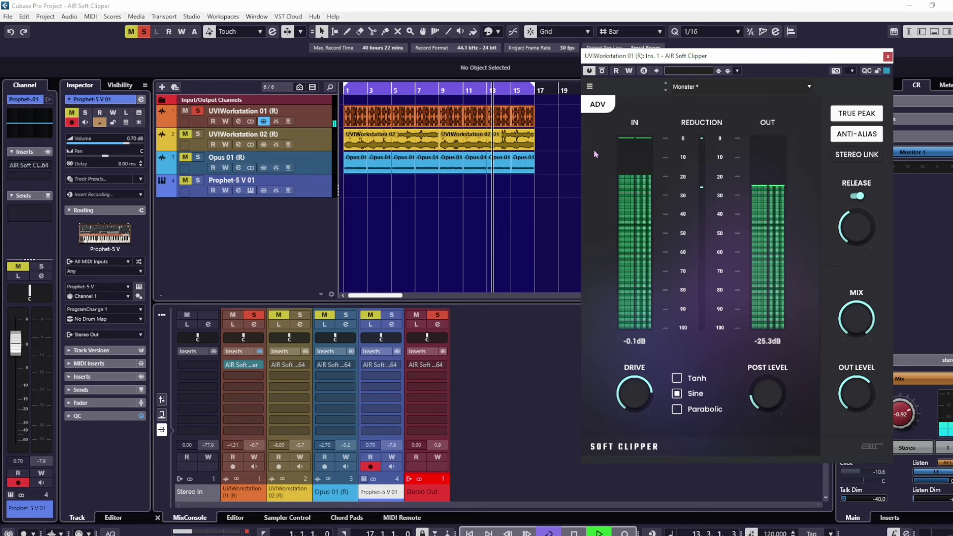
pyautogui.moveTo(767, 392)
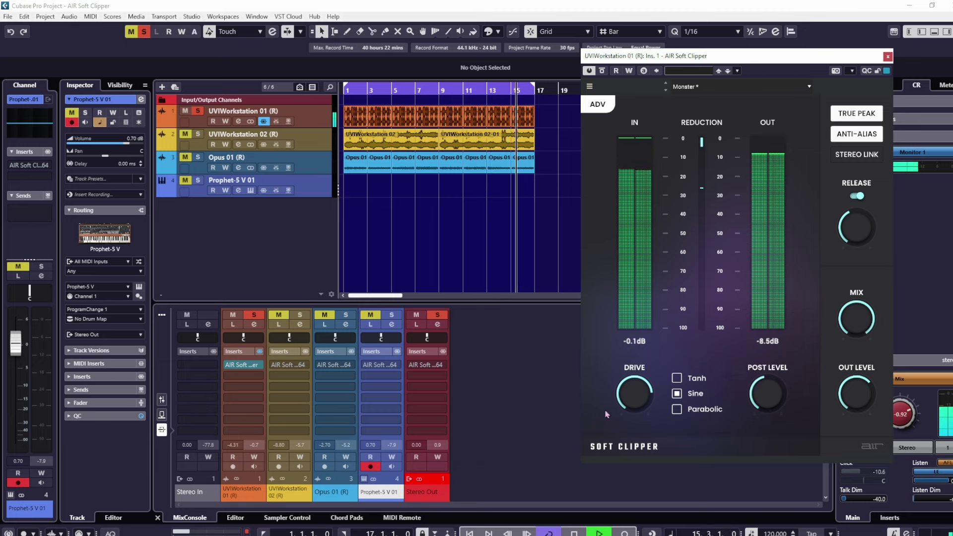
pyautogui.moveTo(611, 408)
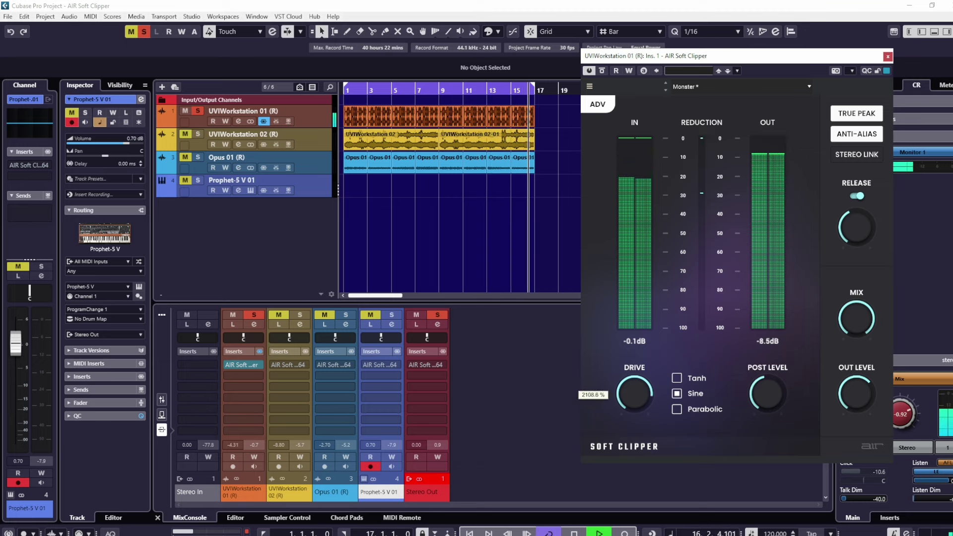
pyautogui.scroll(-3, 634, 393)
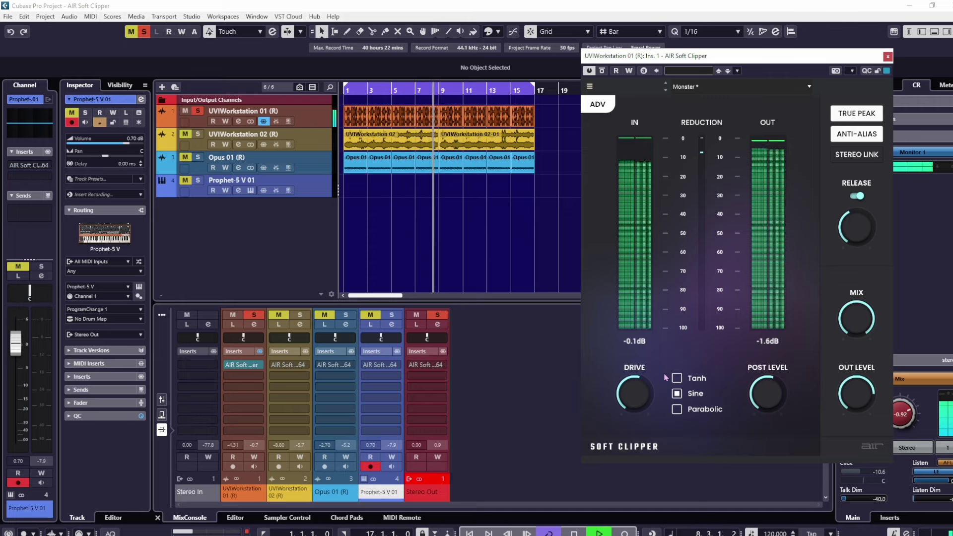
# - Audition the Tanh, Sine and Parabolic curves, keep Tanh, and stop playback
pyautogui.moveTo(634, 392)
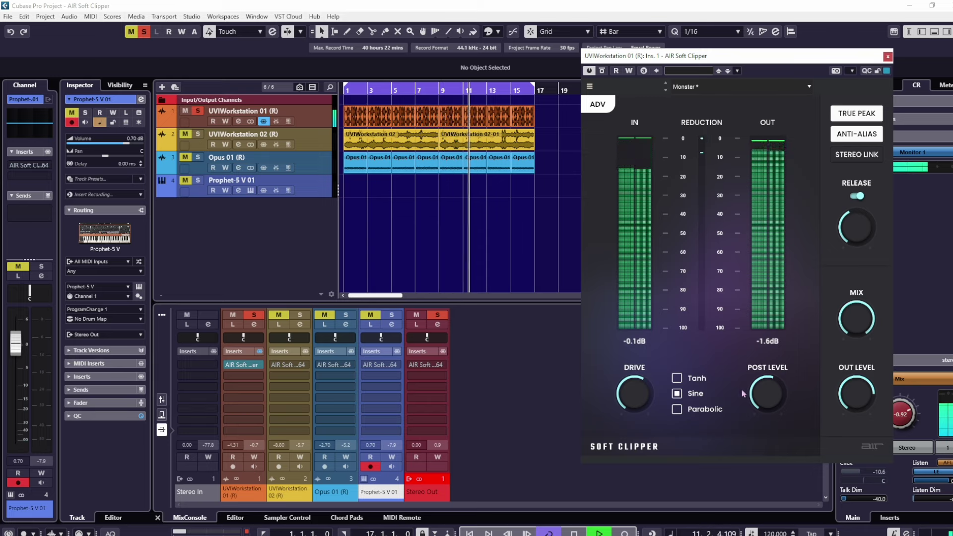
pyautogui.click(677, 378)
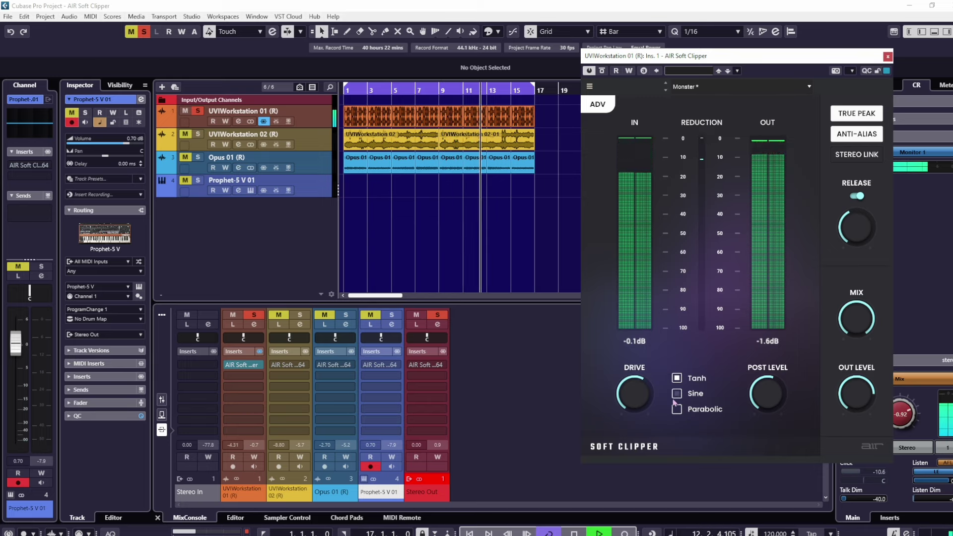
pyautogui.click(676, 393)
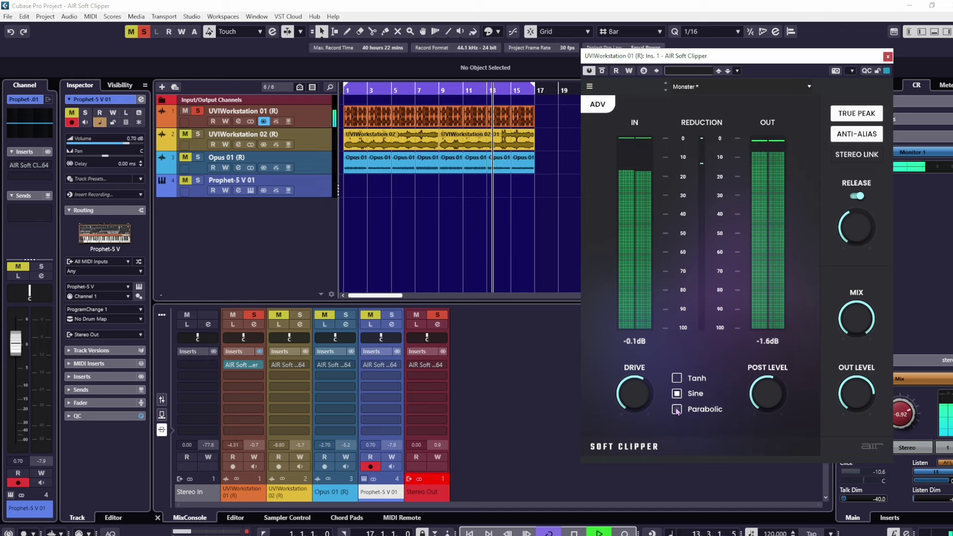
pyautogui.click(676, 409)
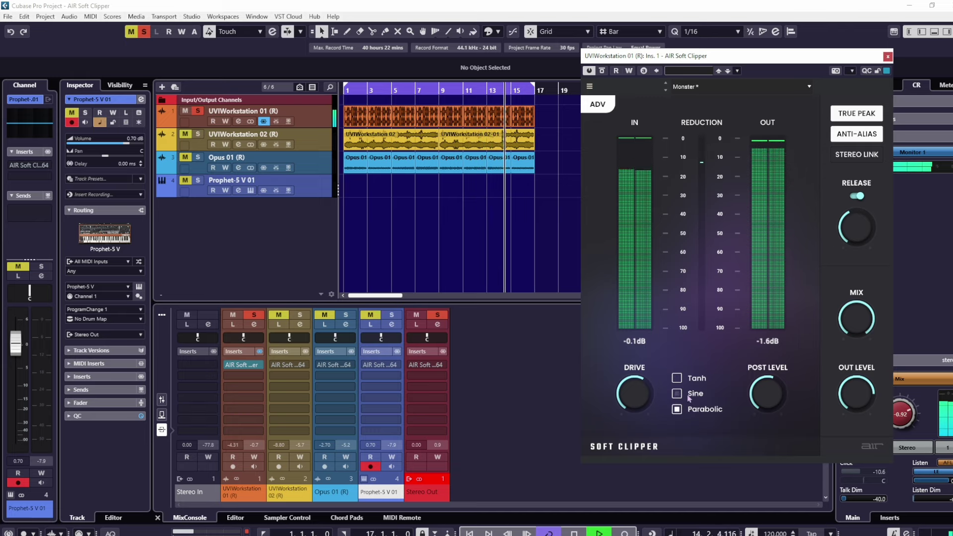
pyautogui.click(683, 380)
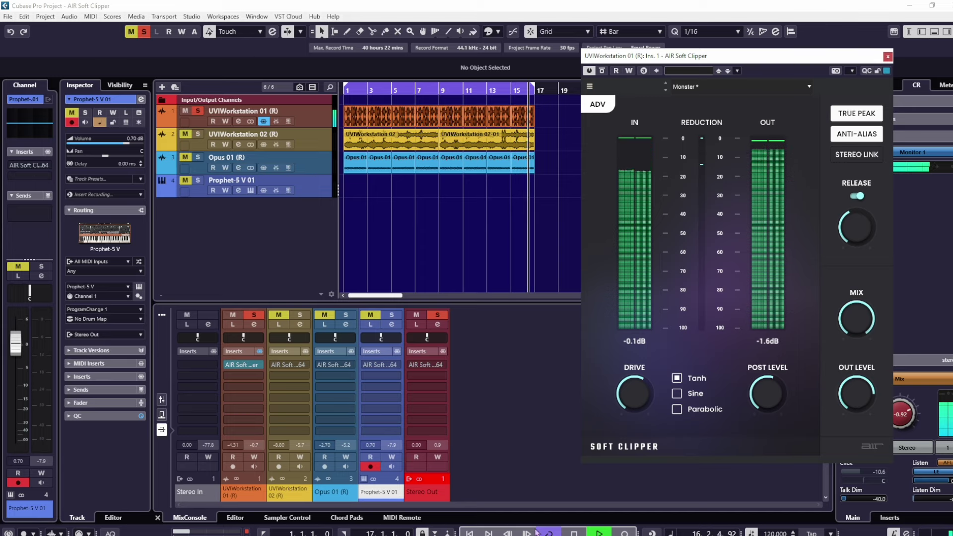
pyautogui.press('space')
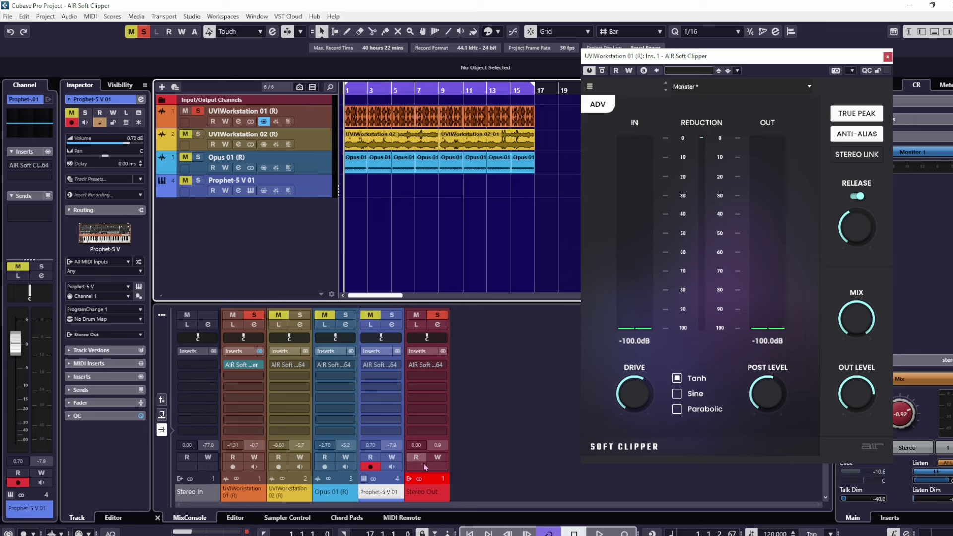
# - Restart playback, clear all solos, solo UVIWorkstation 02, and open its Soft Clipper editor
pyautogui.click(599, 532)
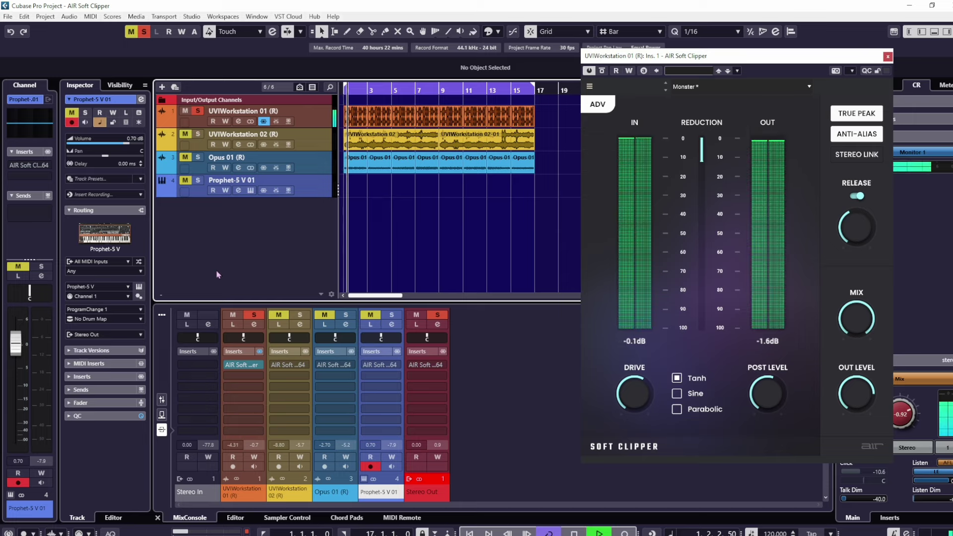
pyautogui.click(144, 31)
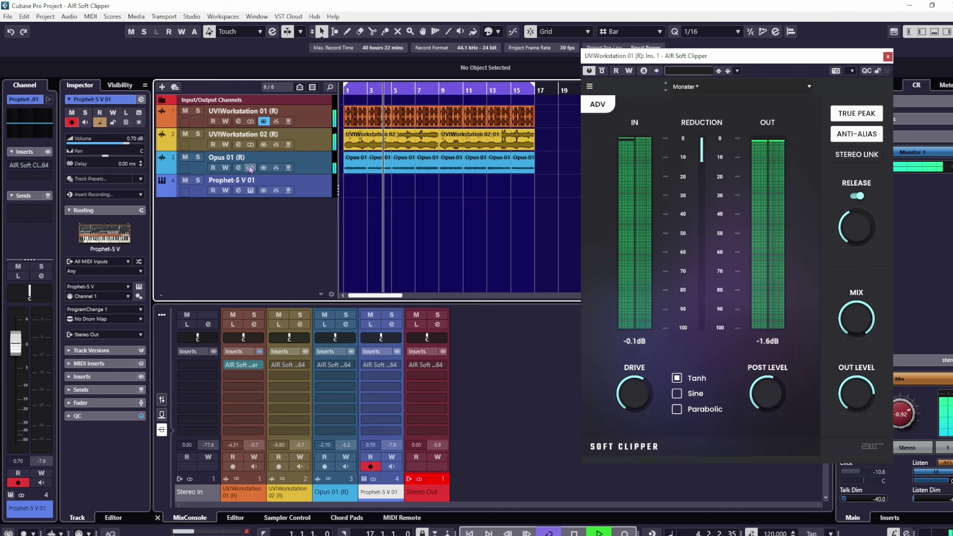
pyautogui.click(198, 134)
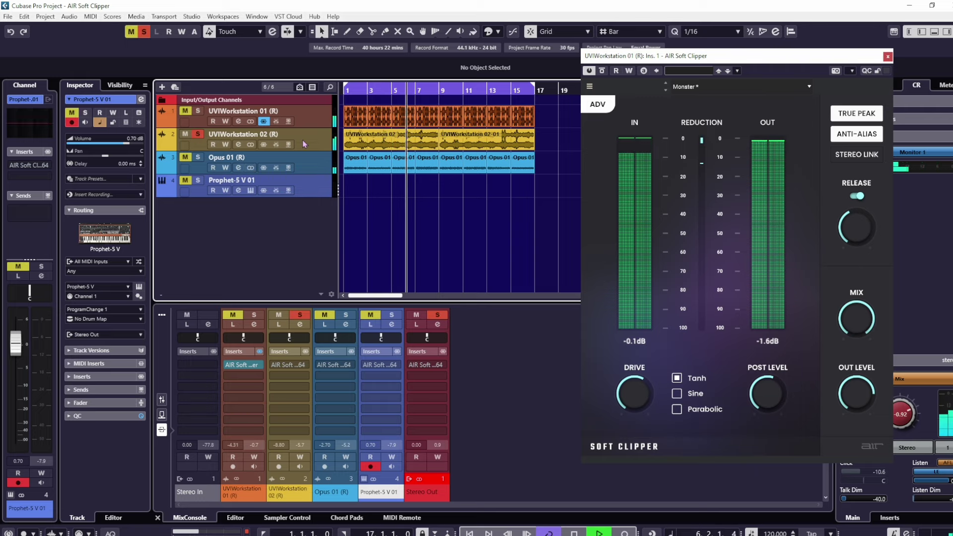
pyautogui.click(277, 366)
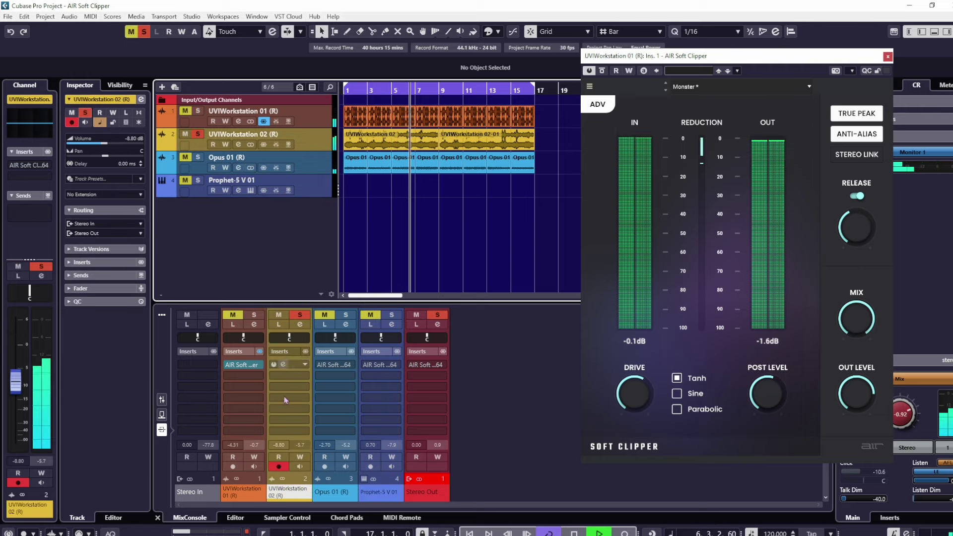
pyautogui.click(286, 366)
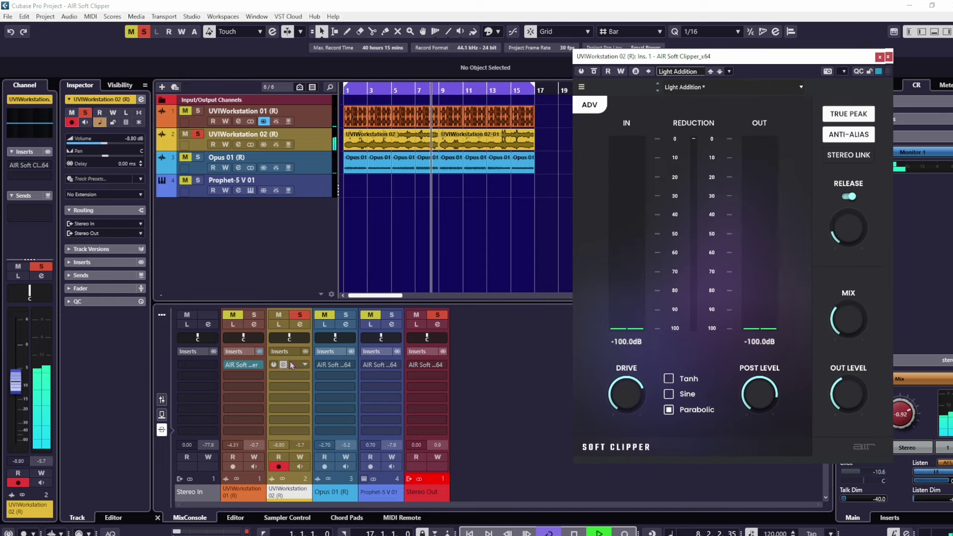
# - Enable UVIWorkstation 02's clipper, cut Drive to about 322%, unsolo it, and move its editor left
pyautogui.click(581, 72)
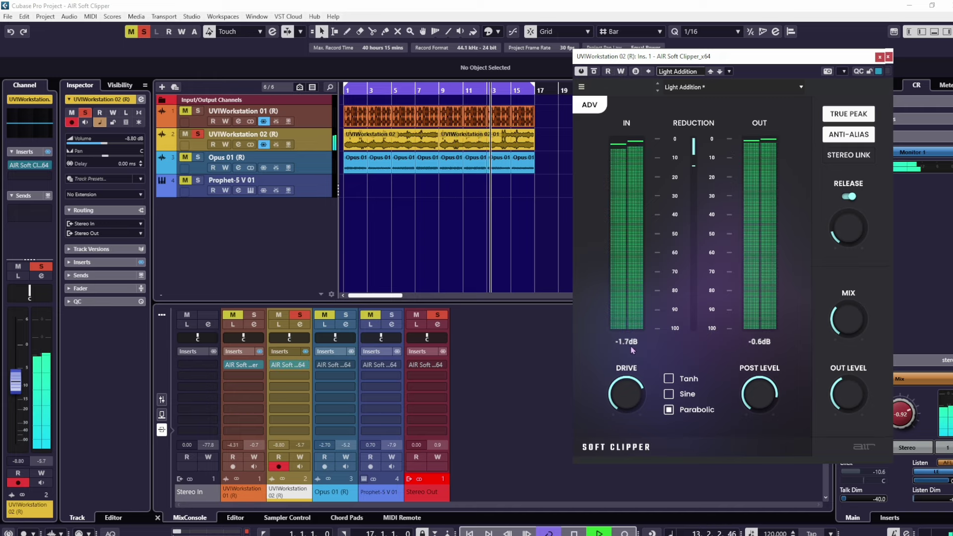
pyautogui.moveTo(623, 392)
pyautogui.moveTo(622, 392); pyautogui.dragTo(623, 436)
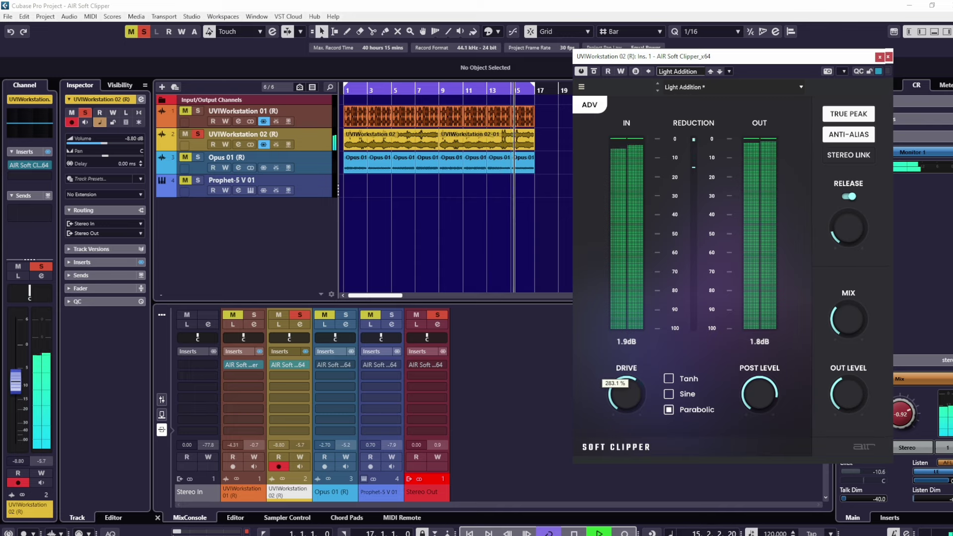
pyautogui.click(198, 134)
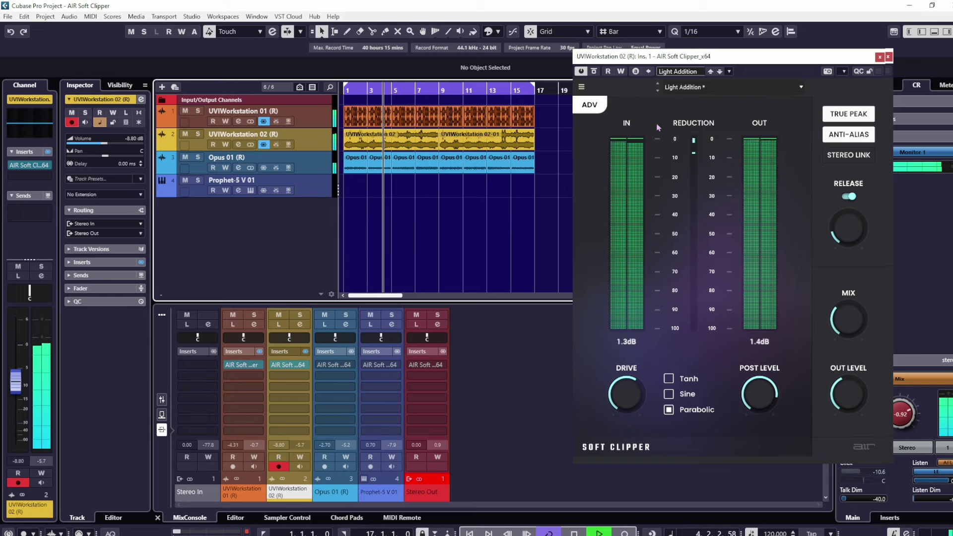
pyautogui.moveTo(763, 59); pyautogui.dragTo(460, 60)
# - Drop the Light Addition clipper's Post Level to about -14 dB and push Drive to 3499.5%
pyautogui.moveTo(764, 392)
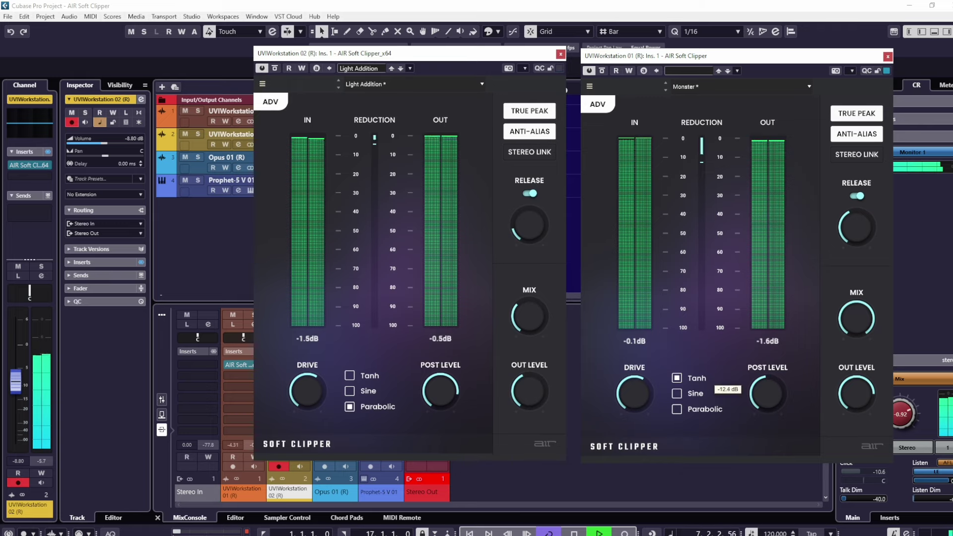
pyautogui.scroll(-5, 641, 399)
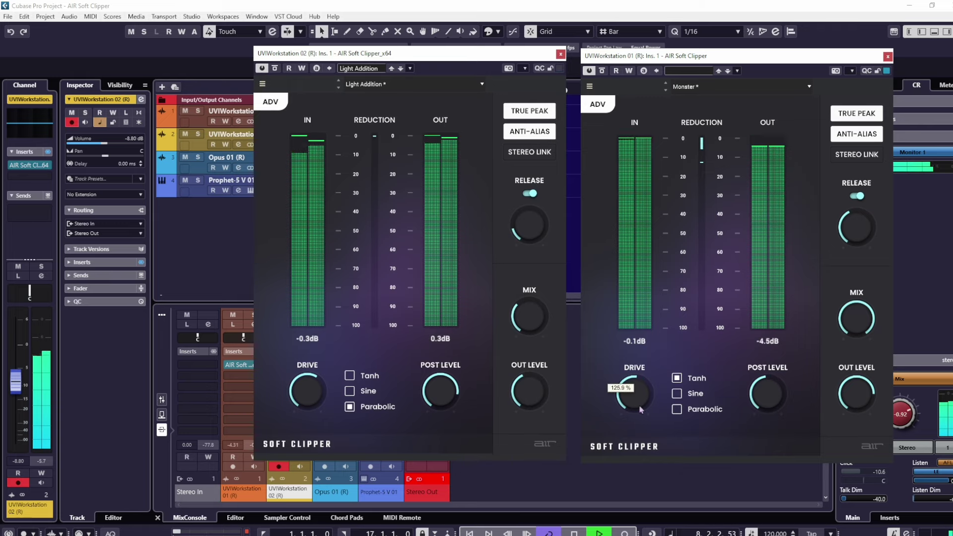
pyautogui.scroll(3, 764, 392)
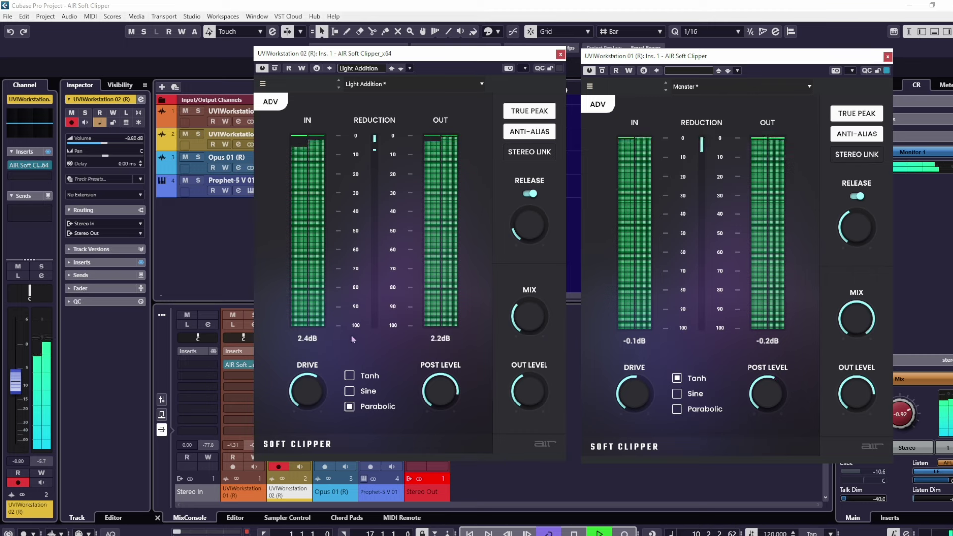
pyautogui.scroll(-1, 440, 392)
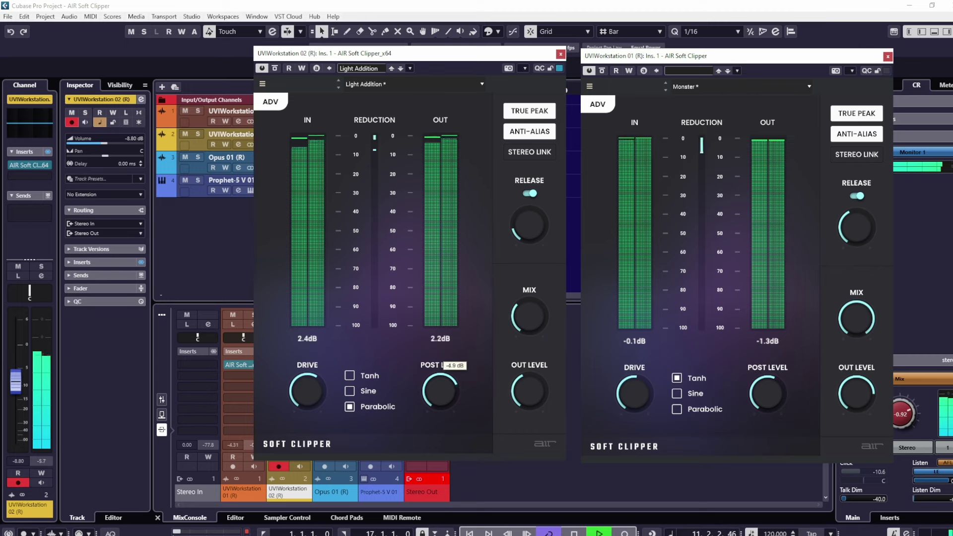
pyautogui.moveTo(443, 397); pyautogui.dragTo(443, 427)
pyautogui.moveTo(307, 391); pyautogui.dragTo(307, 375)
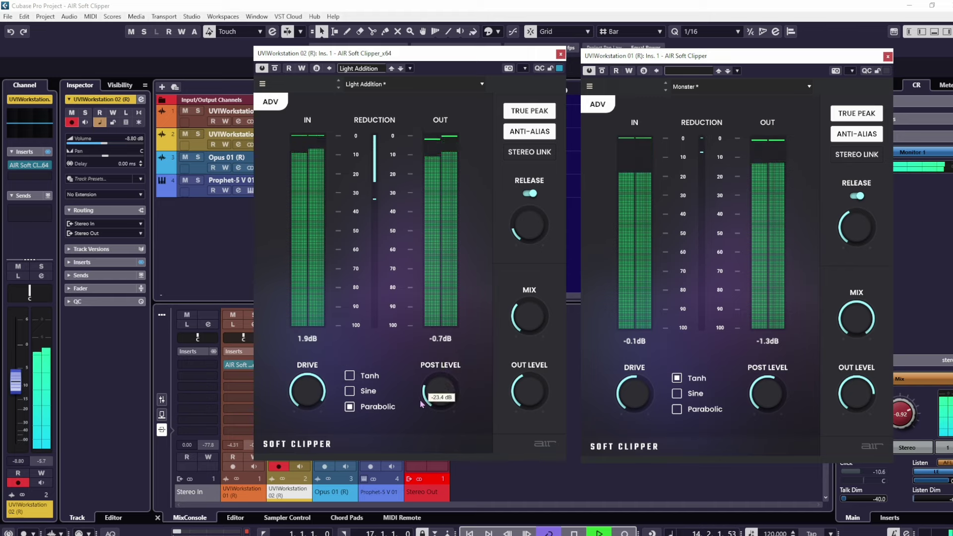
pyautogui.moveTo(437, 395); pyautogui.dragTo(436, 392)
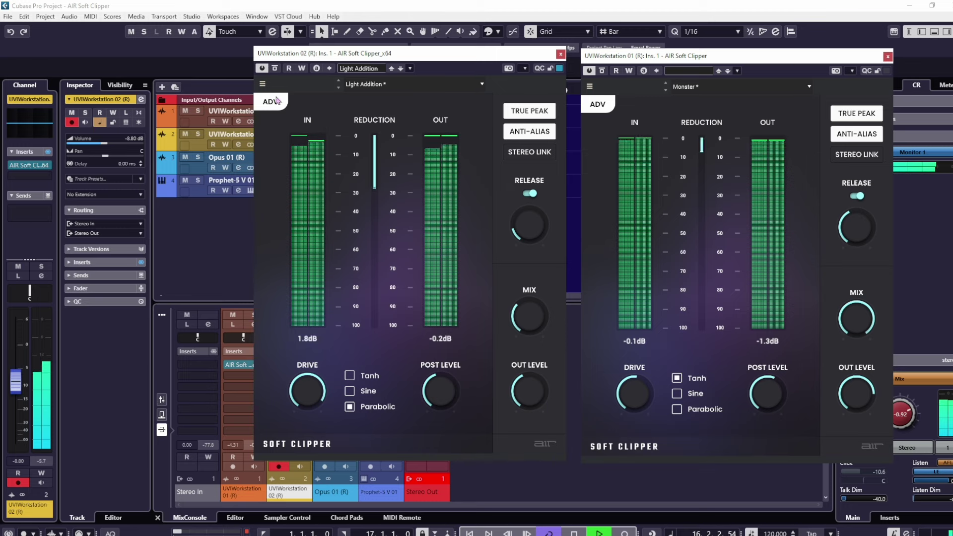
# - Compare the Light Addition clipper bypassed and active, then bypass the Monster clipper
pyautogui.click(263, 69)
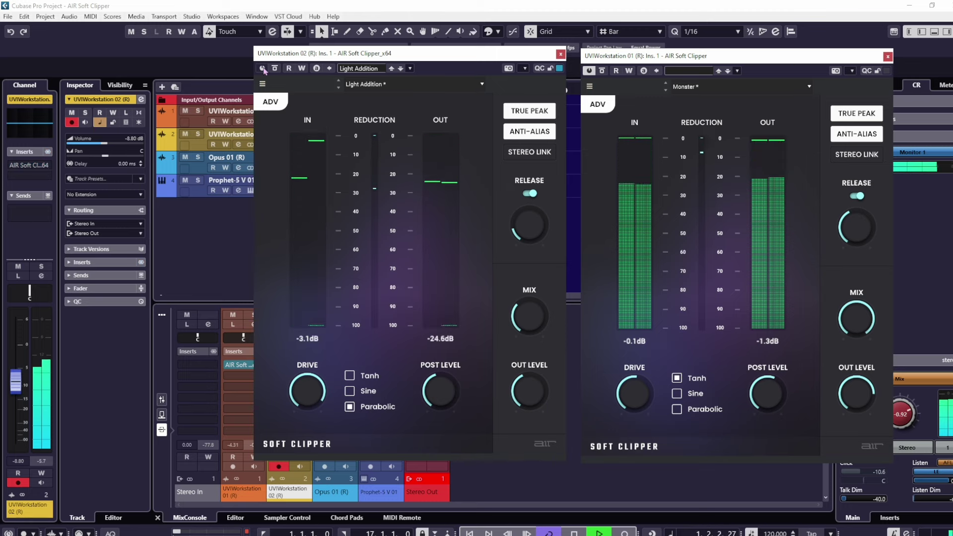
pyautogui.click(262, 68)
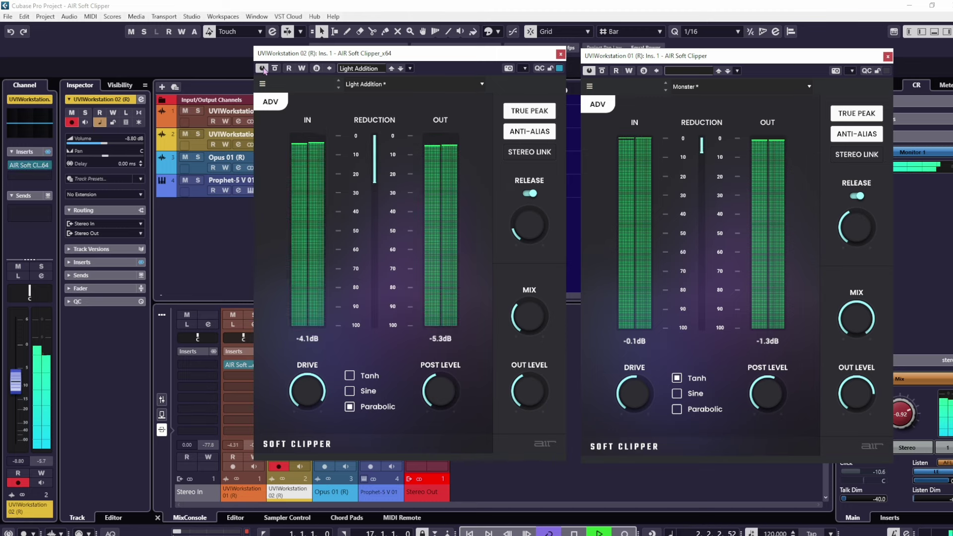
pyautogui.click(589, 71)
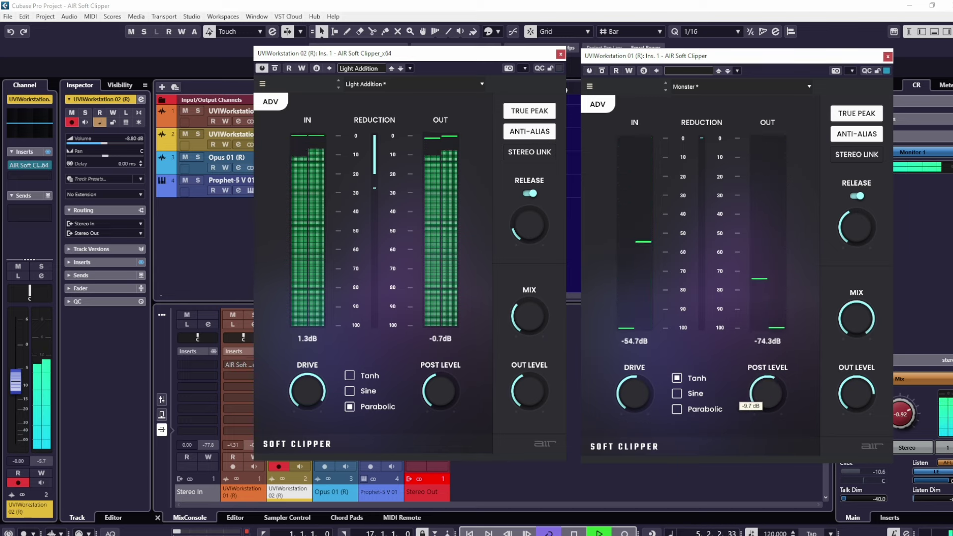
# - Re-enable the Monster clipper with its Out Level pulled down; raise Light Addition's Post Level to -6.9 dB
pyautogui.click(589, 71)
pyautogui.moveTo(848, 387); pyautogui.dragTo(794, 412)
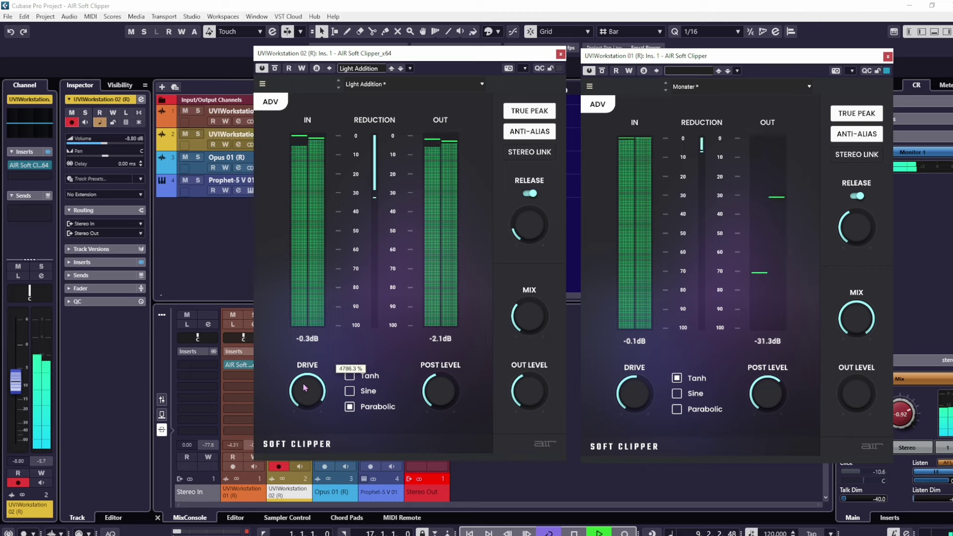
pyautogui.moveTo(445, 386)
pyautogui.moveTo(446, 386); pyautogui.dragTo(445, 383)
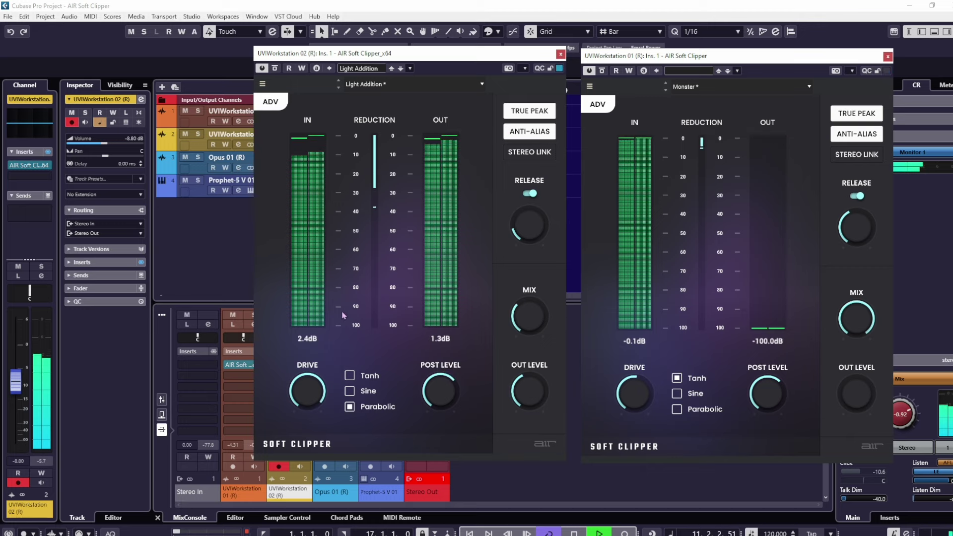
# - Change the Light Addition clipping curve and set its Release to 4.4 ms
pyautogui.click(350, 377)
pyautogui.moveTo(513, 390)
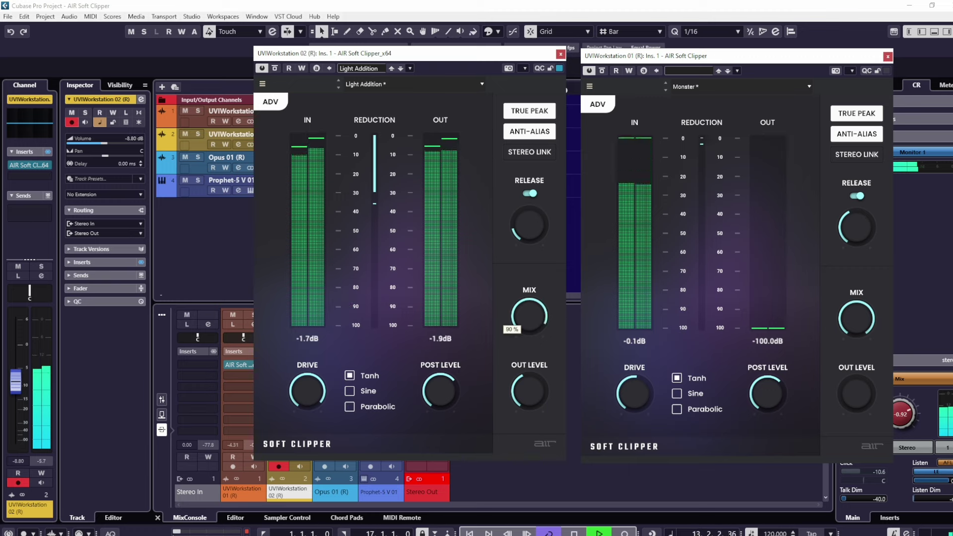
pyautogui.moveTo(529, 225); pyautogui.dragTo(529, 219)
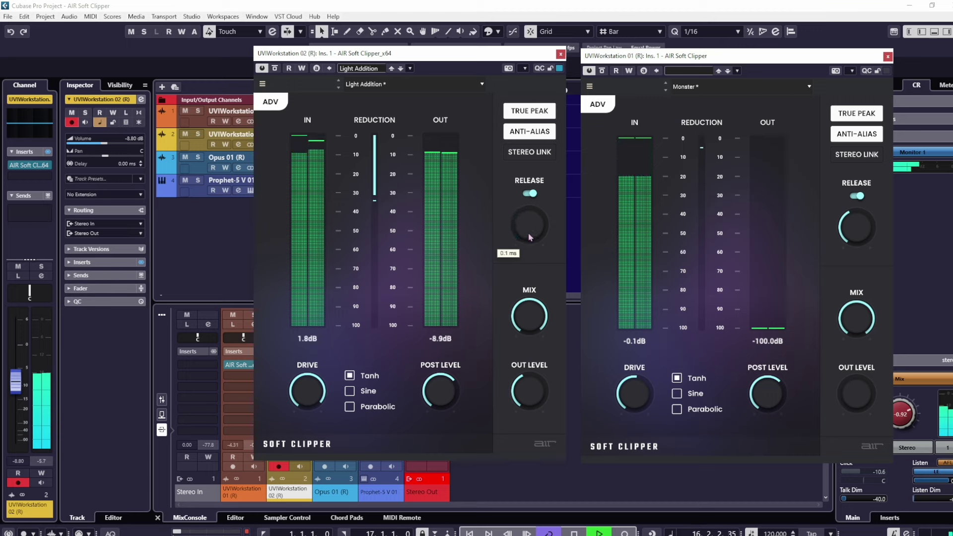
pyautogui.moveTo(529, 224); pyautogui.dragTo(529, 220)
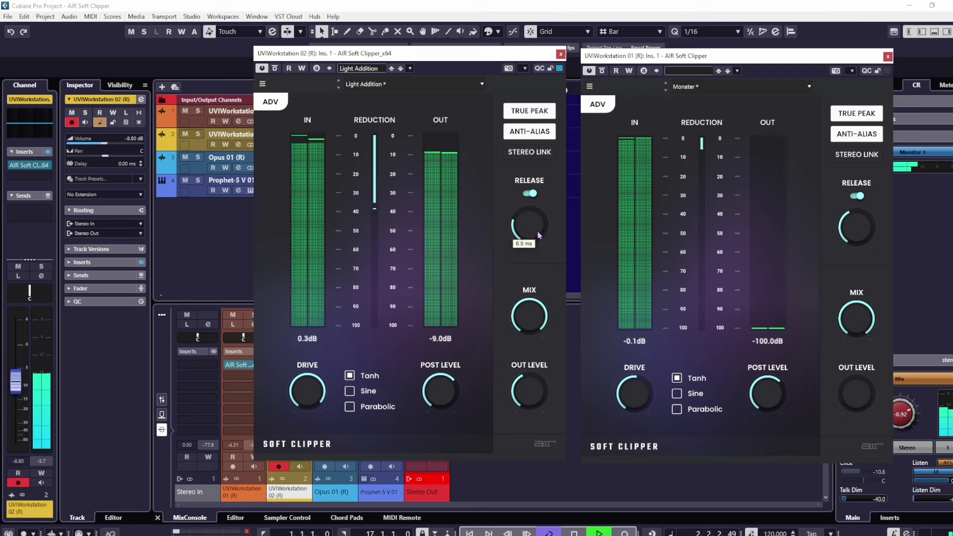
# - Leave anti-aliasing off and restore the Monster clipper's Out Level to +7.4 dB
pyautogui.click(535, 136)
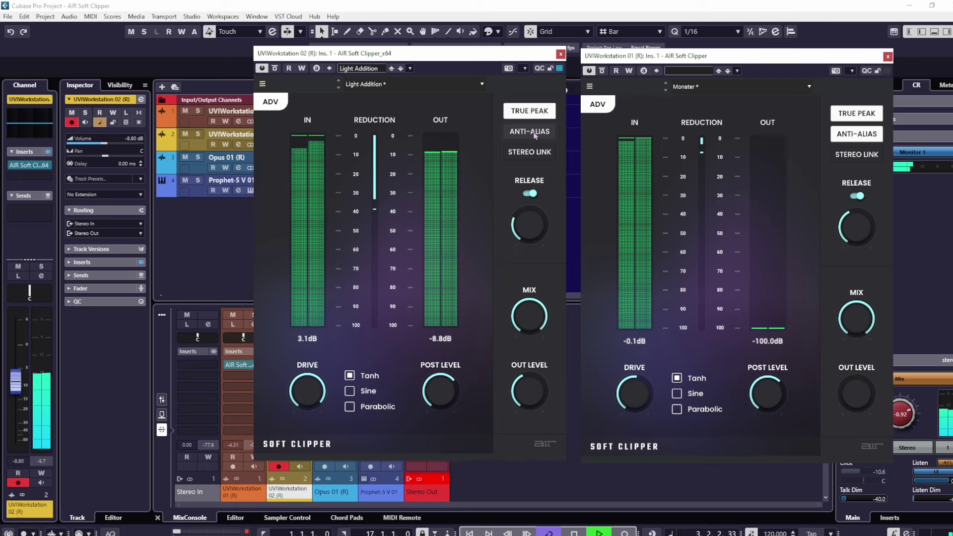
pyautogui.click(534, 135)
pyautogui.click(533, 135)
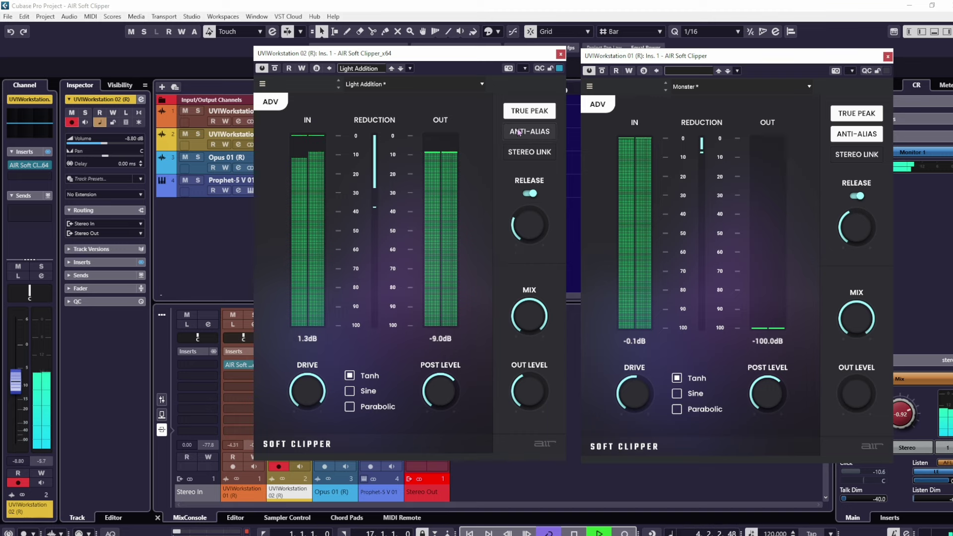
pyautogui.moveTo(526, 321)
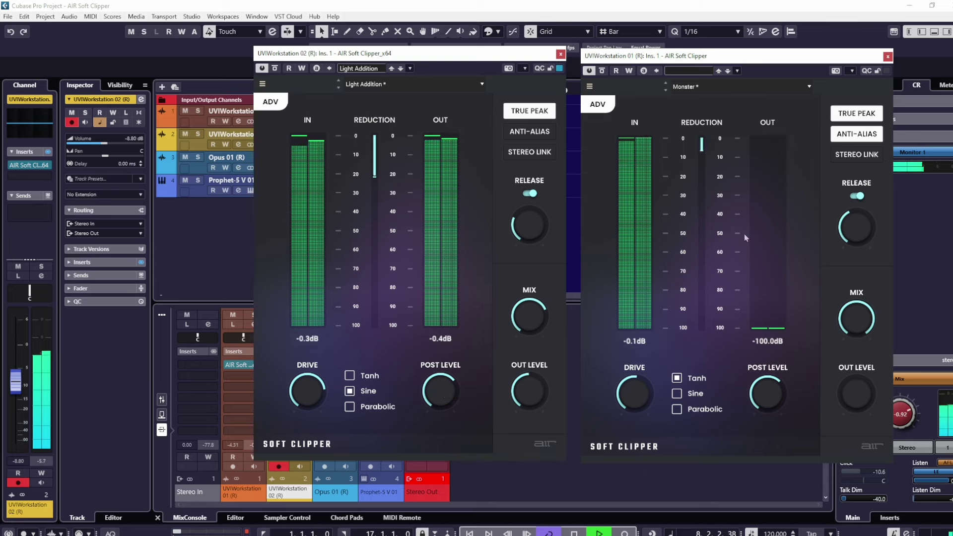
pyautogui.moveTo(856, 393); pyautogui.dragTo(856, 356)
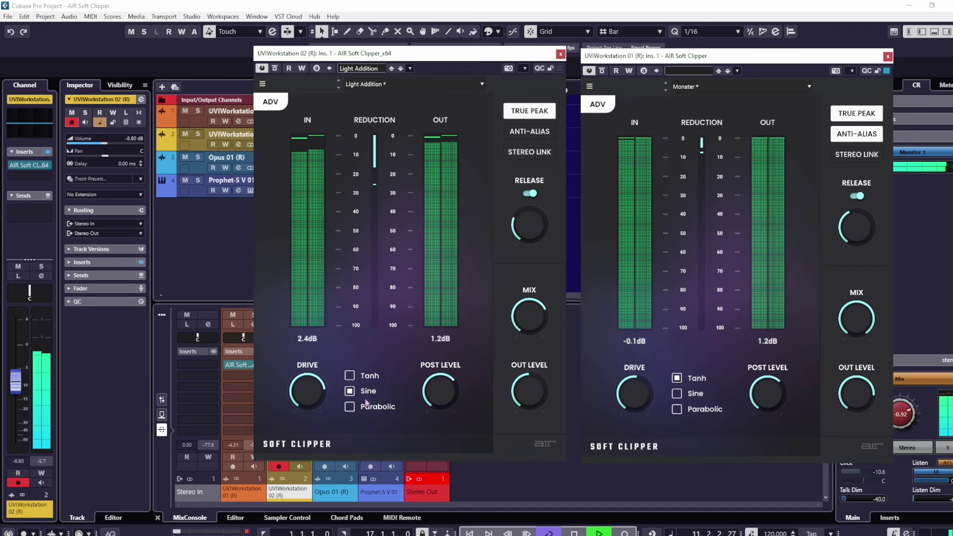
# - Move both Soft Clipper windows aside to reveal the tracks
pyautogui.click(432, 387)
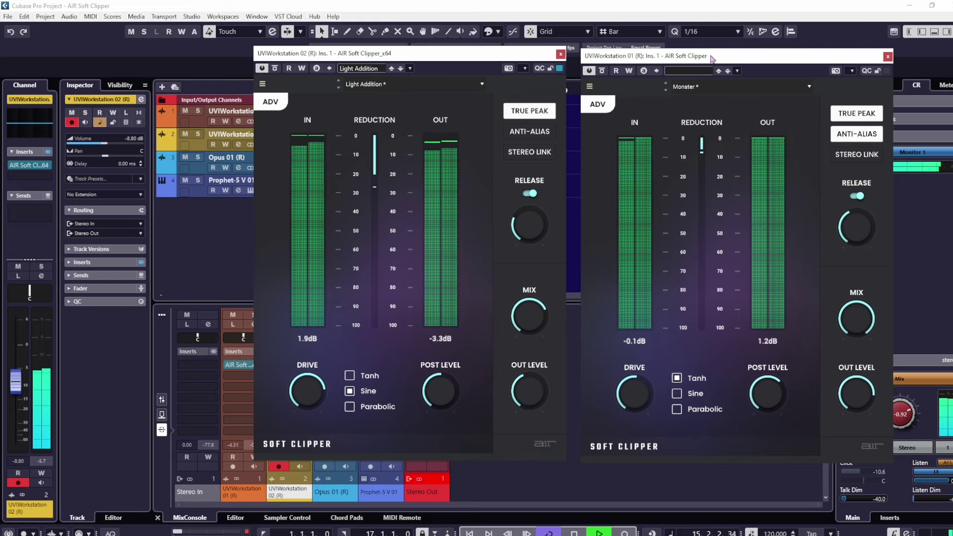
pyautogui.moveTo(655, 55); pyautogui.dragTo(850, 143)
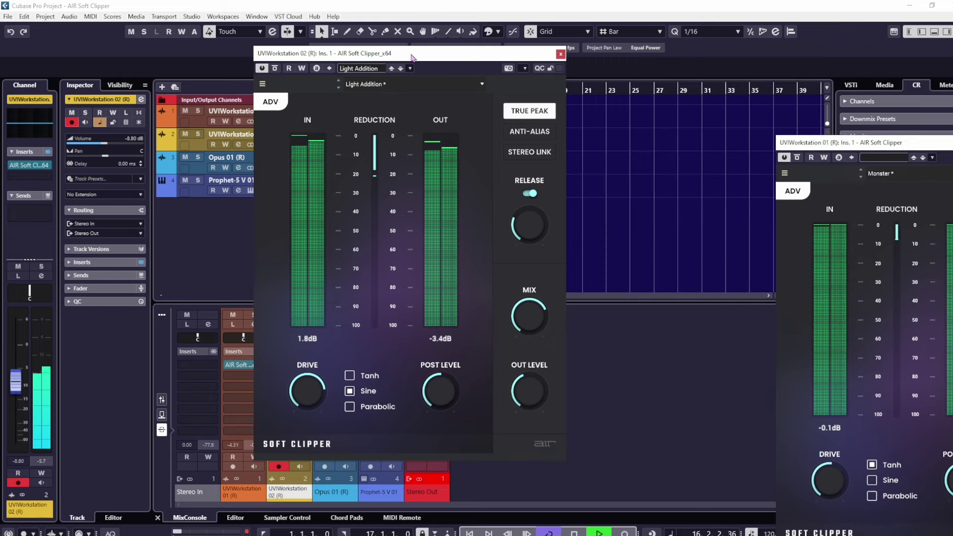
pyautogui.moveTo(414, 58); pyautogui.dragTo(791, 61)
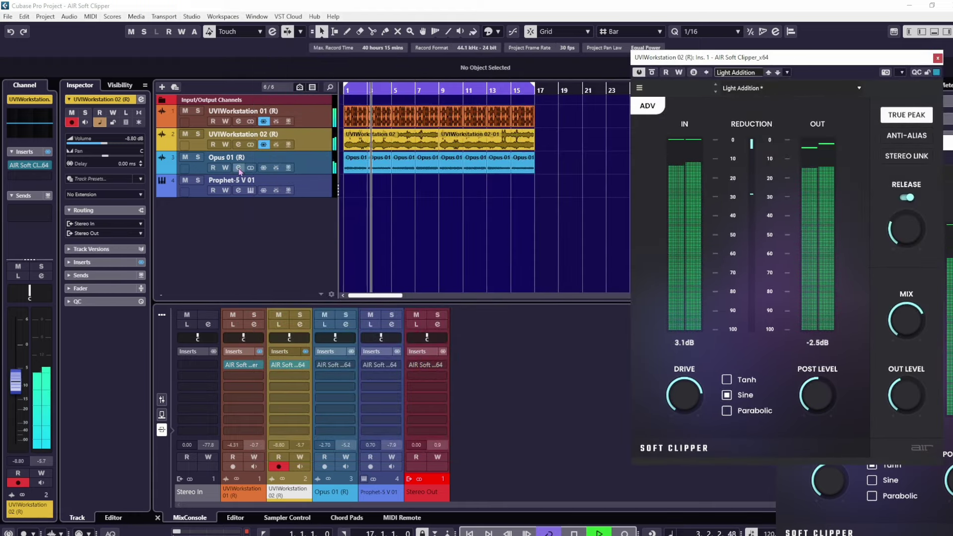
# - Solo Opus 01 and open and activate its Soft Clipper on The Force preset
pyautogui.click(198, 157)
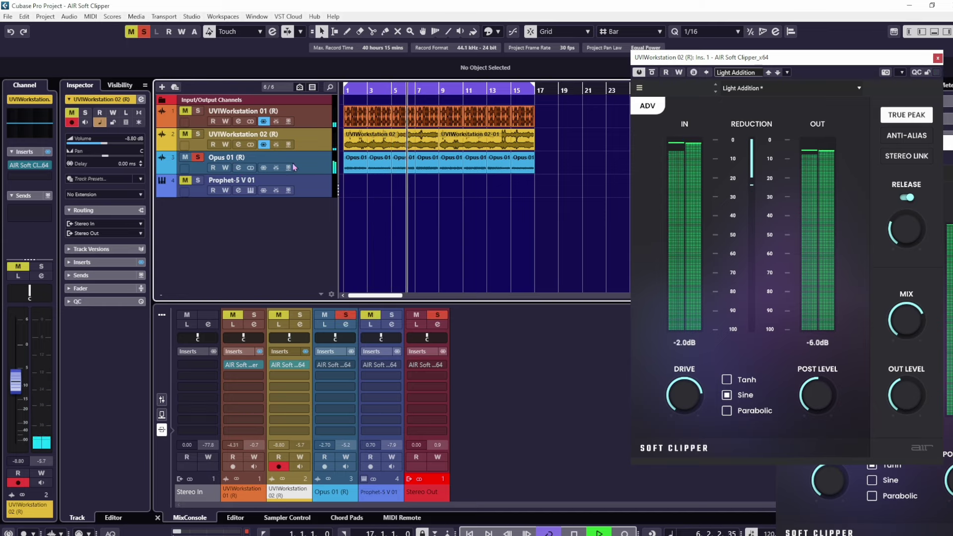
pyautogui.click(329, 366)
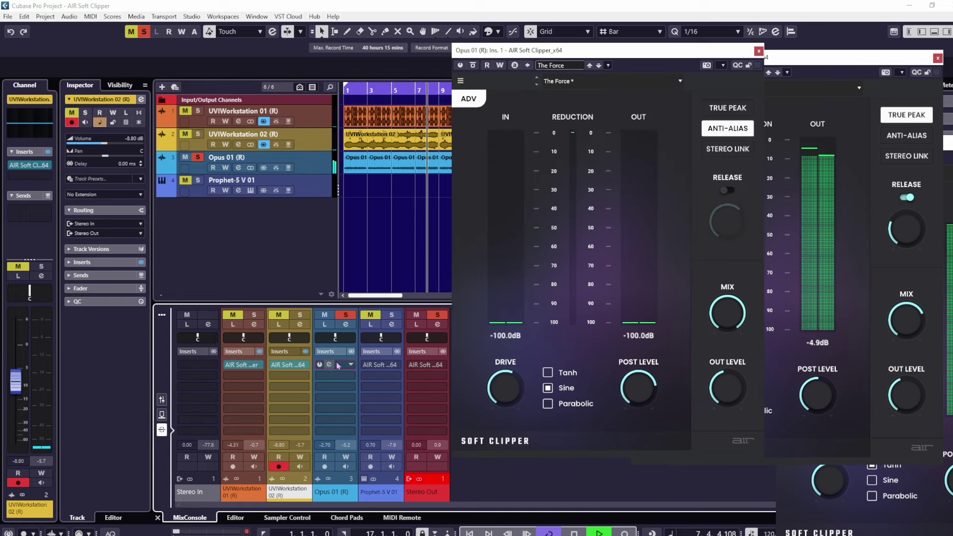
pyautogui.click(460, 65)
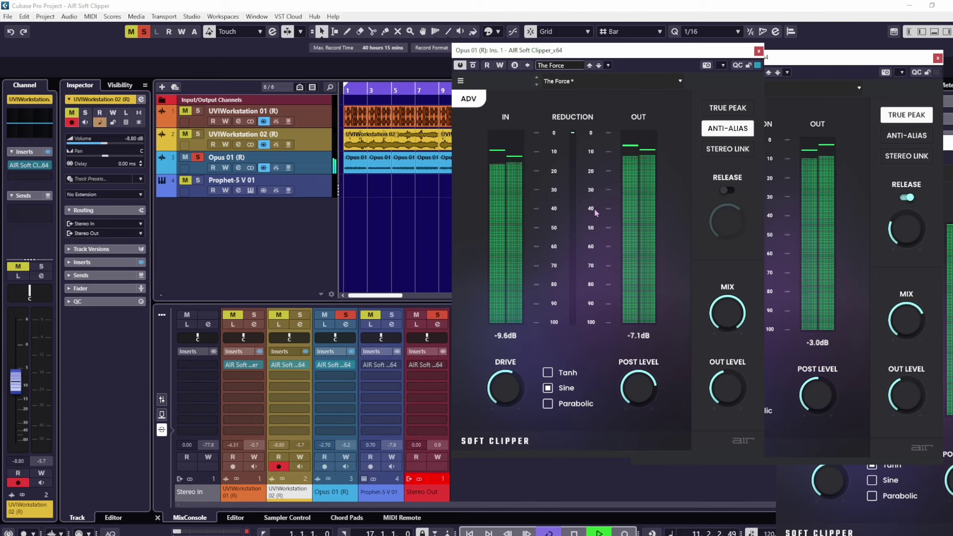
# - Compare by unsoloing Opus 01 and soloing UVIWorkstation 02, then leave only Opus 01 soloed
pyautogui.click(199, 157)
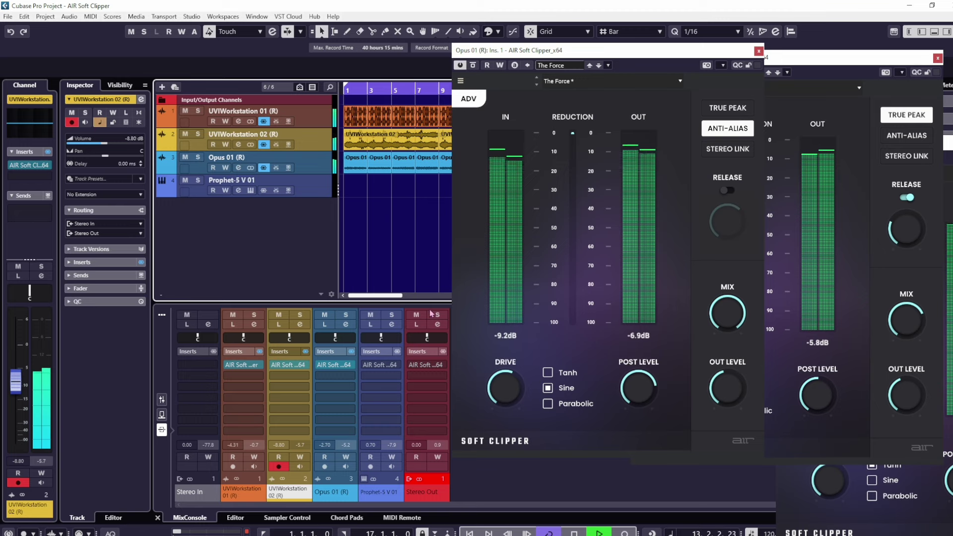
pyautogui.click(198, 135)
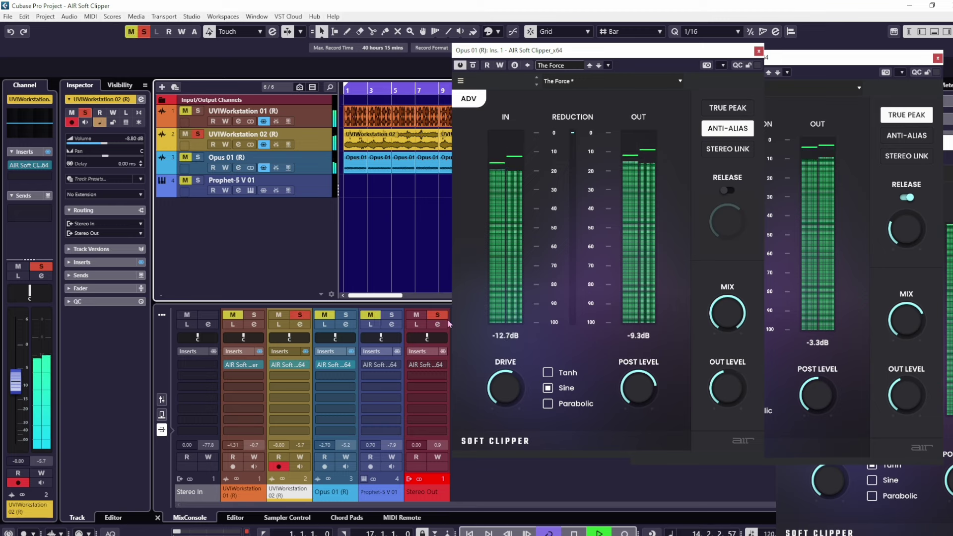
pyautogui.click(198, 135)
pyautogui.click(198, 157)
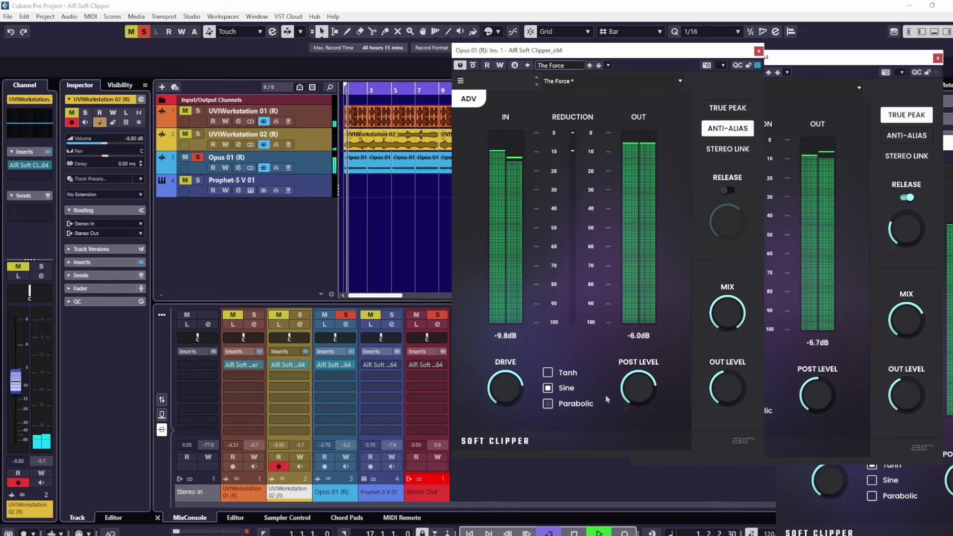
pyautogui.moveTo(633, 399)
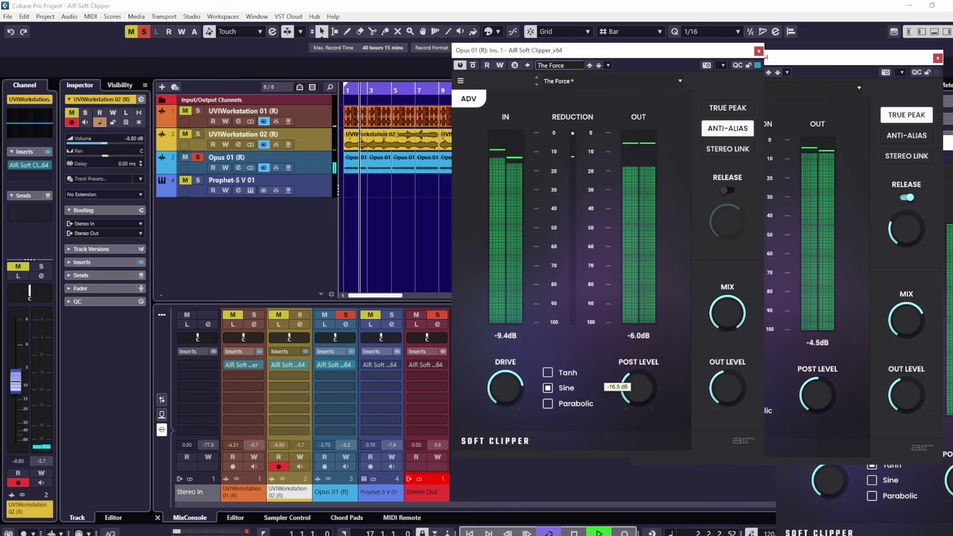
# - Enable Release on the Opus 01 clipper, shorten it to 7.4 ms, and reduce Mix to 21%
pyautogui.click(727, 190)
pyautogui.moveTo(728, 219)
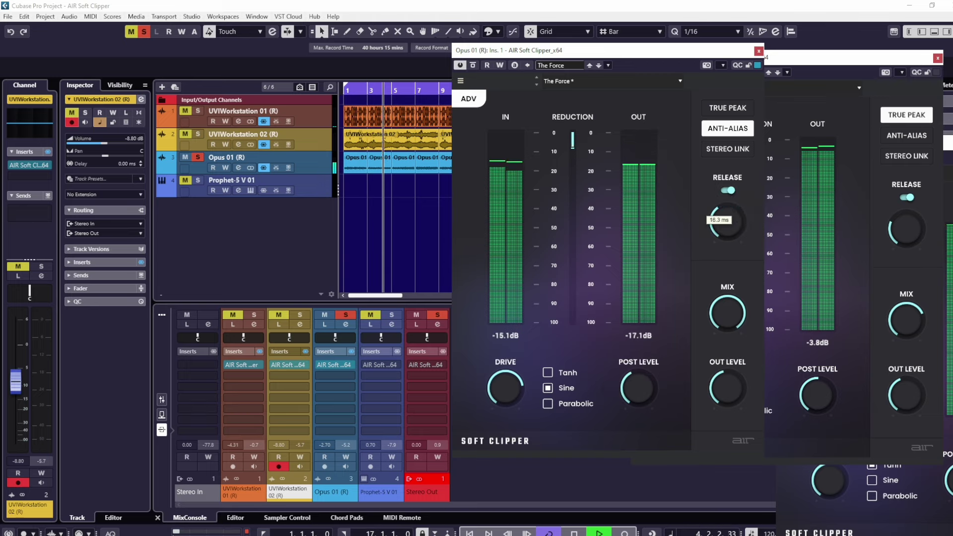
pyautogui.moveTo(728, 218); pyautogui.dragTo(728, 243)
pyautogui.moveTo(722, 313)
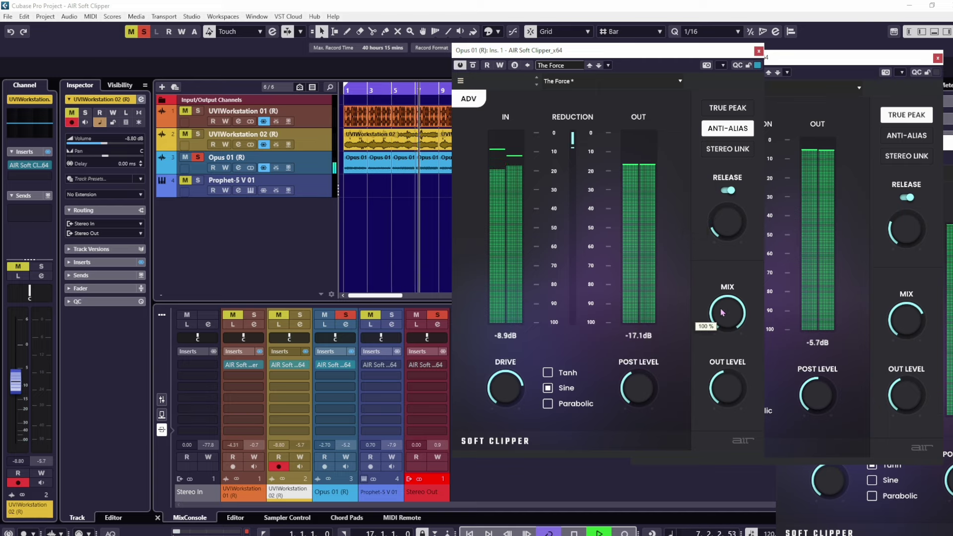
pyautogui.moveTo(724, 312)
pyautogui.mouseDown()
pyautogui.moveTo(725, 352)
pyautogui.moveTo(725, 326)
pyautogui.mouseUp()
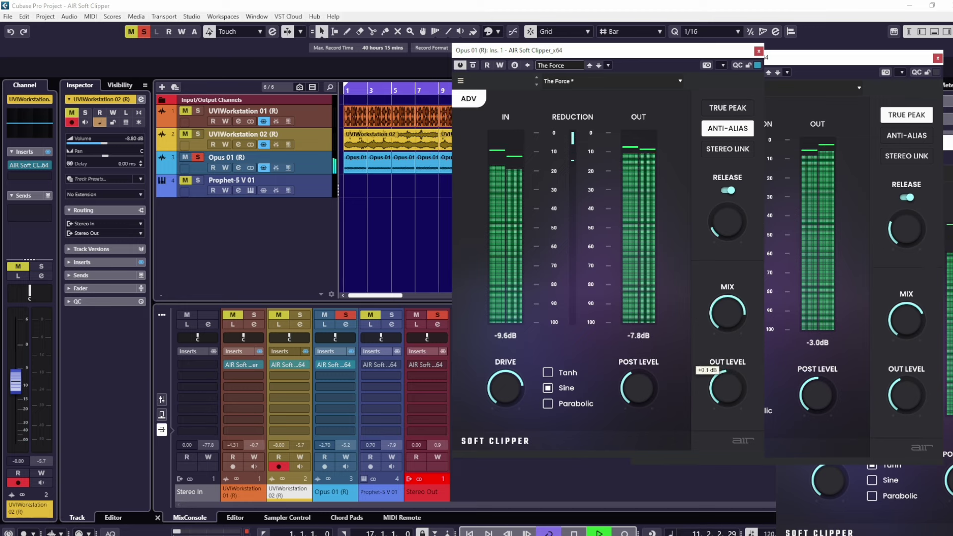
# - Clear Opus 01's solo and mute so the full mix plays
pyautogui.click(198, 158)
pyautogui.click(188, 160)
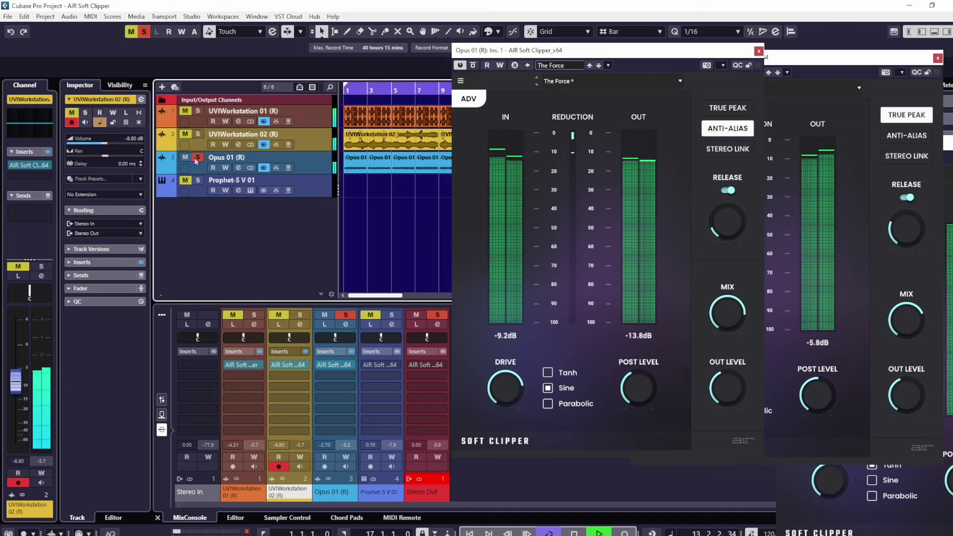
pyautogui.click(197, 158)
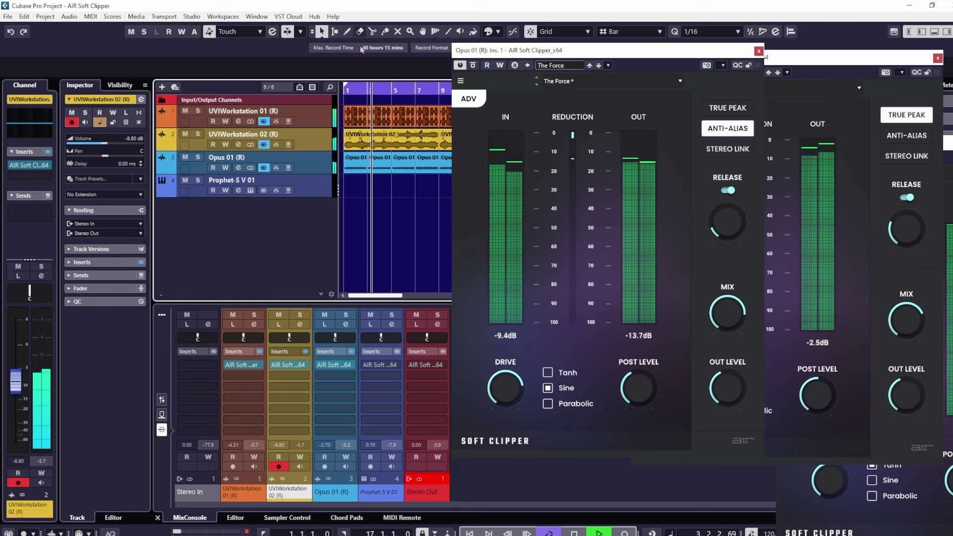
# - Stop playback, select Prophet-5 V 01, and move the Opus 01 and UVIWorkstation 02 clipper windows aside
pyautogui.click(575, 533)
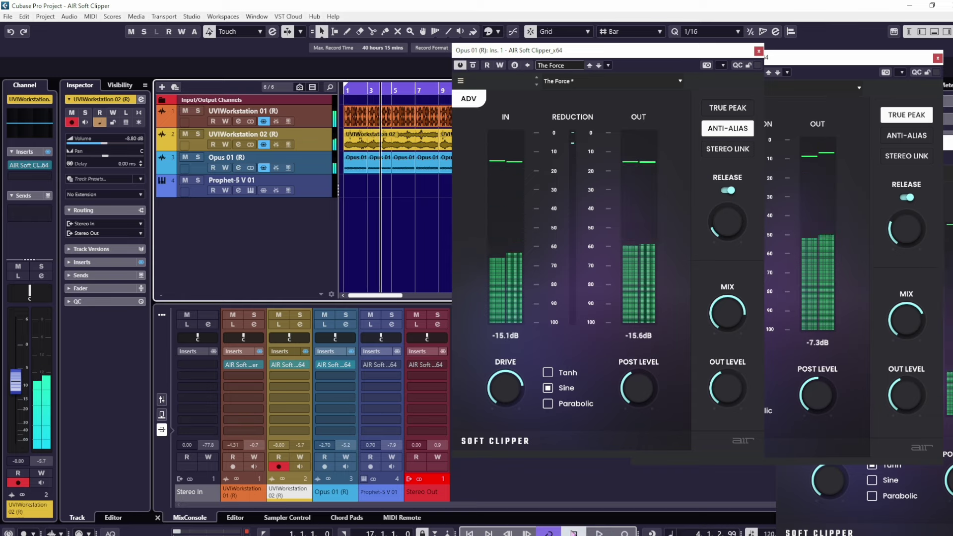
pyautogui.click(308, 196)
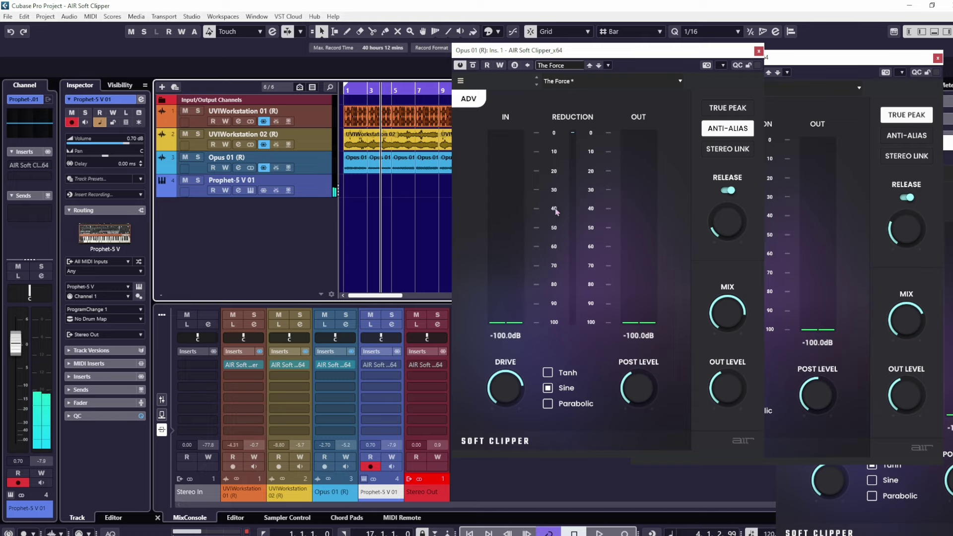
pyautogui.moveTo(671, 53); pyautogui.dragTo(64, 123)
pyautogui.moveTo(838, 64); pyautogui.dragTo(951, 343)
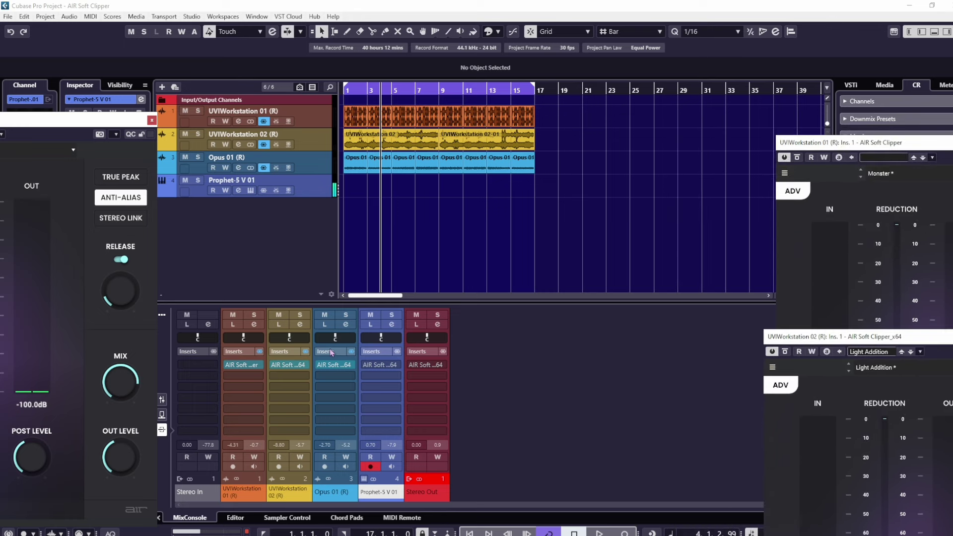
# - Open the Prophet-5 V 01 Soft Clipper editor and start playback with the windows arranged
pyautogui.click(376, 366)
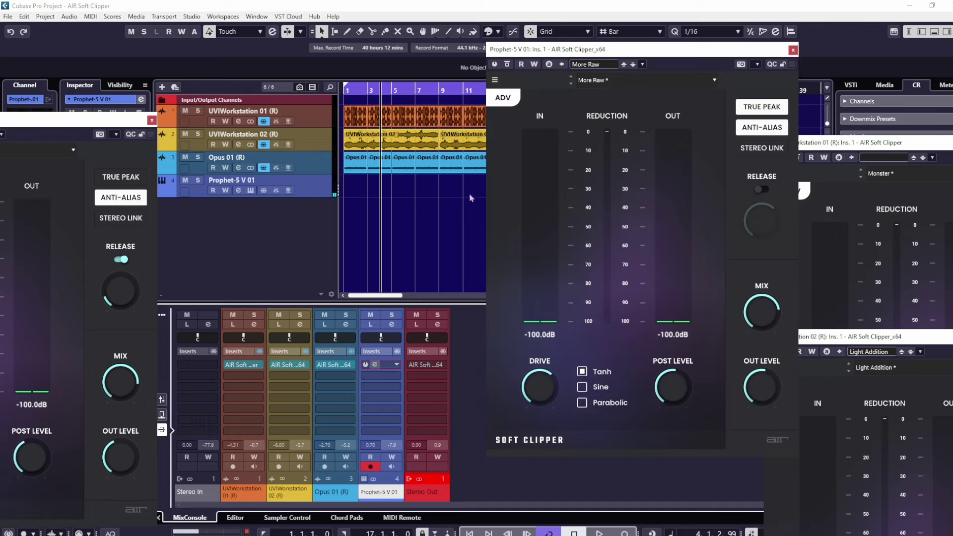
pyautogui.moveTo(628, 50); pyautogui.dragTo(607, 45)
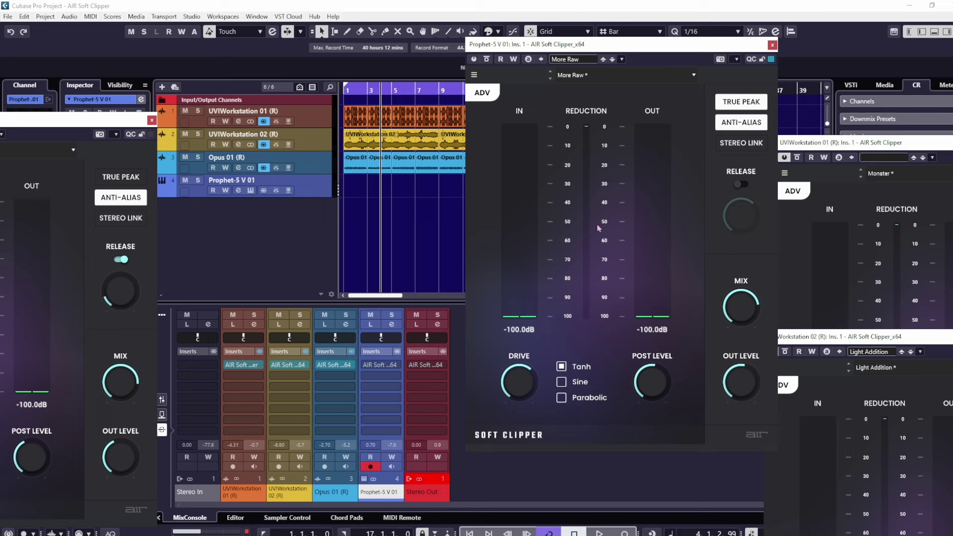
pyautogui.press('space')
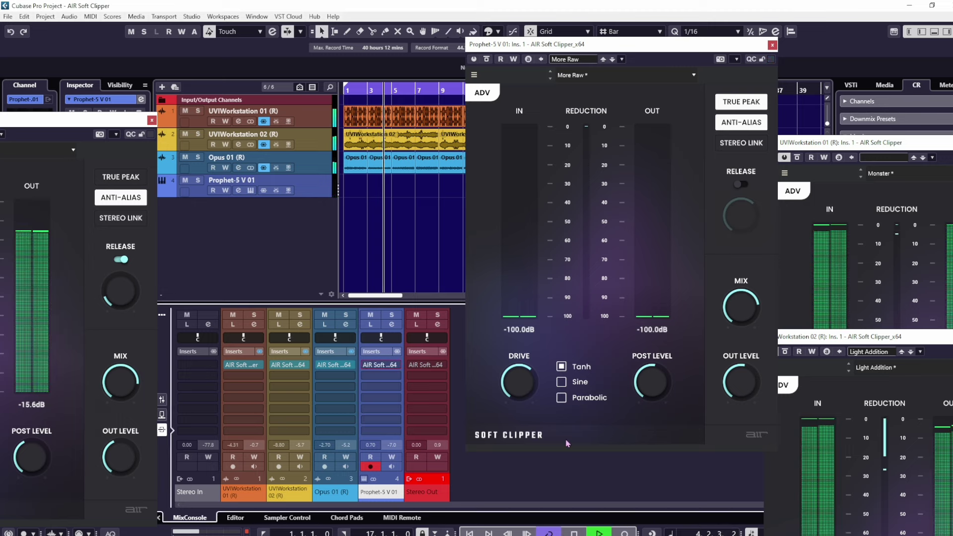
pyautogui.moveTo(537, 371)
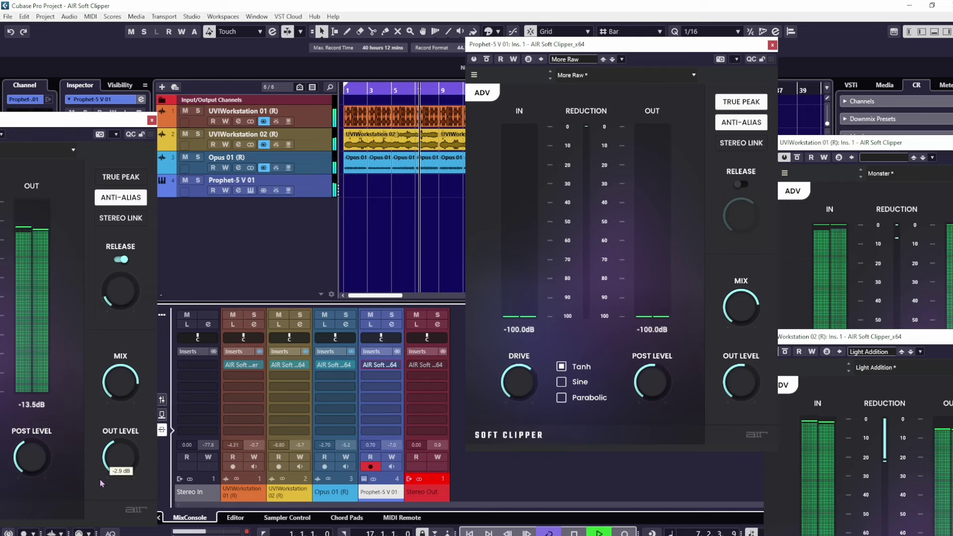
pyautogui.moveTo(64, 134); pyautogui.dragTo(126, 462)
# - Try the Prophet-5 fader at 6.02 dB, undo it, and switch the Soft Clipper on
pyautogui.moveTo(16, 342); pyautogui.dragTo(21, 316)
pyautogui.hotkey('ctrl', 'z')
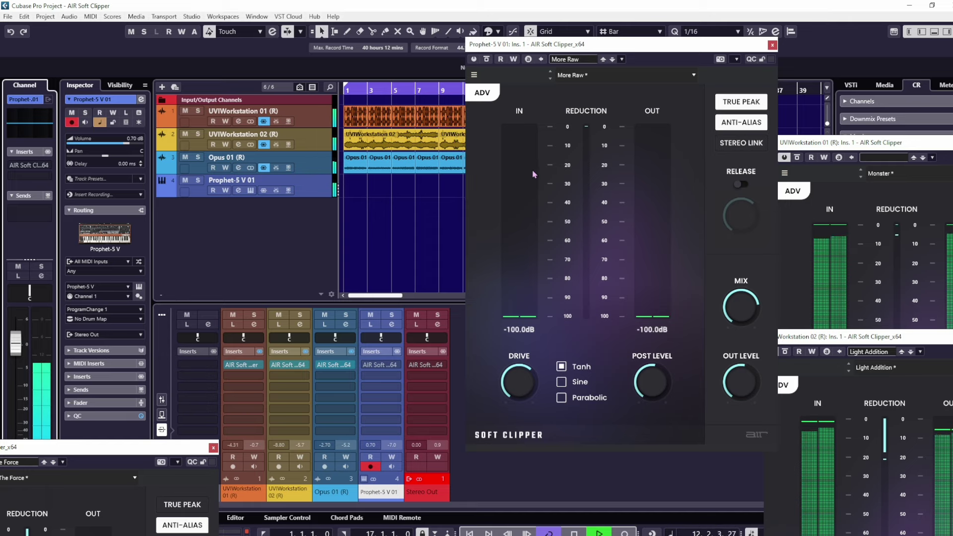
pyautogui.click(473, 60)
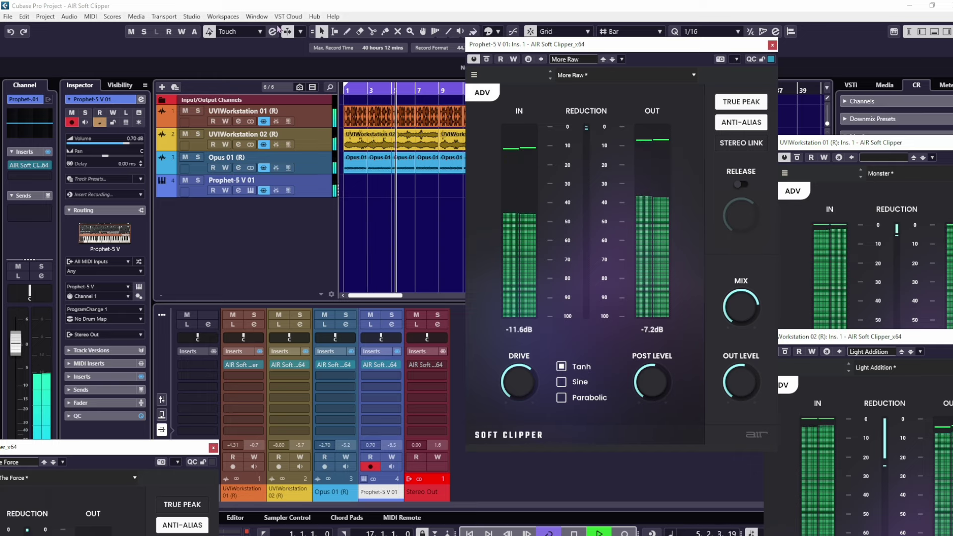
# - Stop playback, choose the Parabolic curve, enable release, and turn anti-alias and true peak off
pyautogui.click(574, 533)
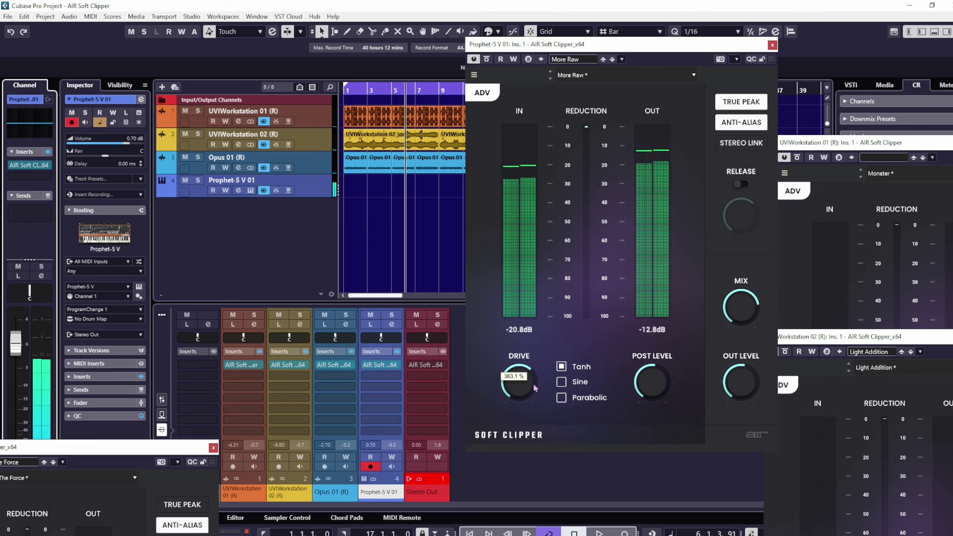
pyautogui.click(561, 397)
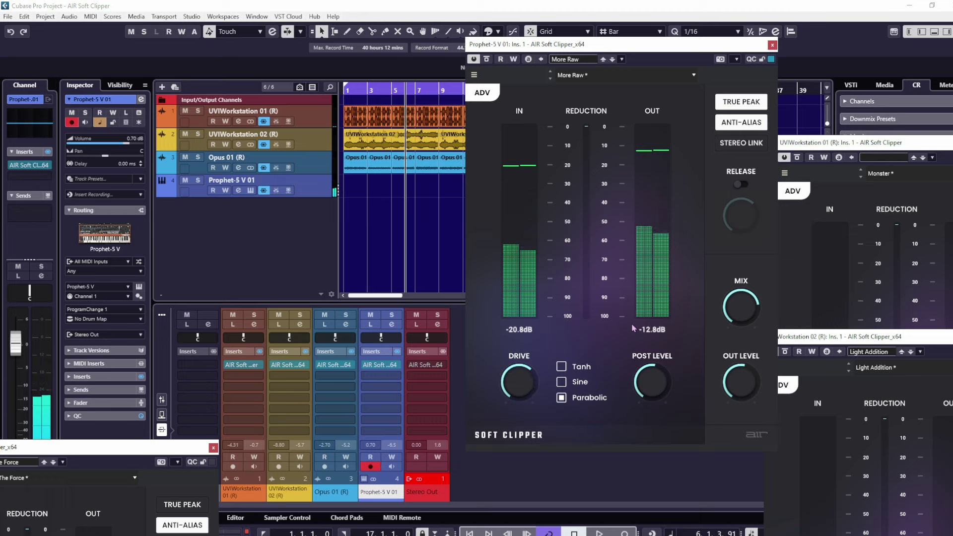
pyautogui.click(742, 184)
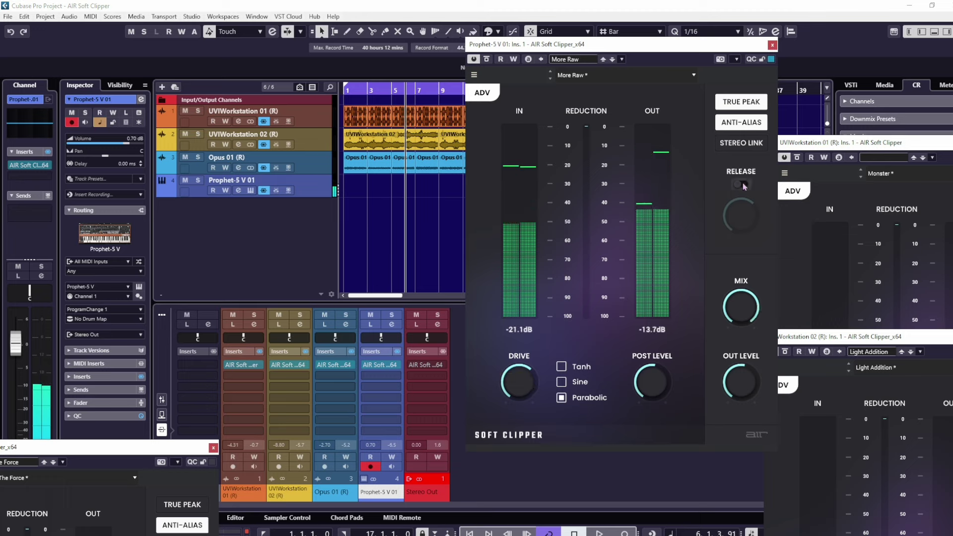
pyautogui.moveTo(741, 215)
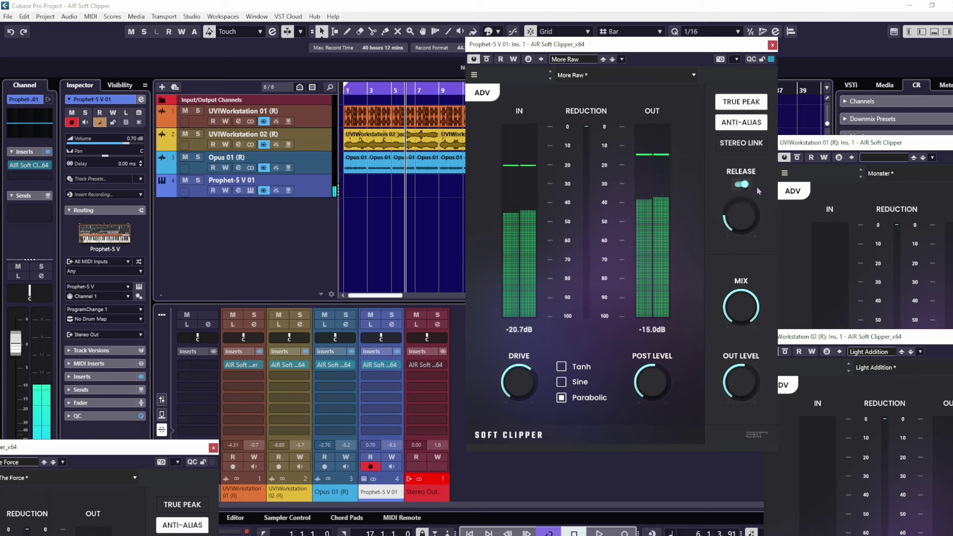
pyautogui.click(739, 122)
pyautogui.click(735, 106)
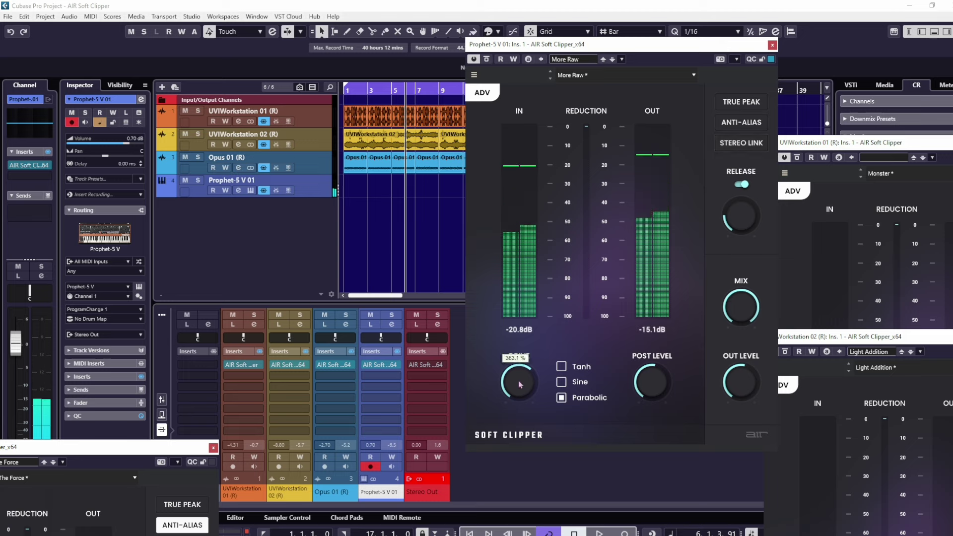
# - Turn the drive up and raise the post level slightly
pyautogui.moveTo(518, 381); pyautogui.dragTo(519, 353)
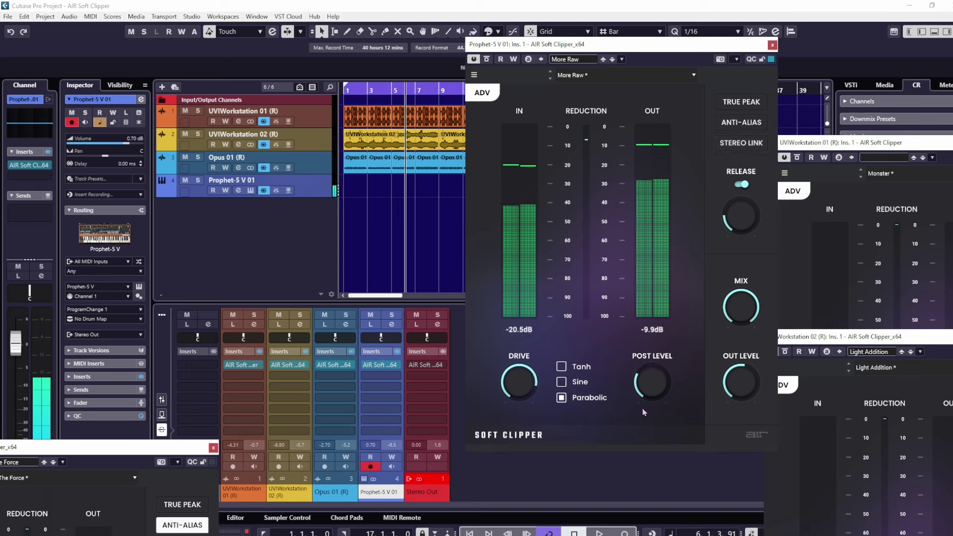
pyautogui.moveTo(639, 383)
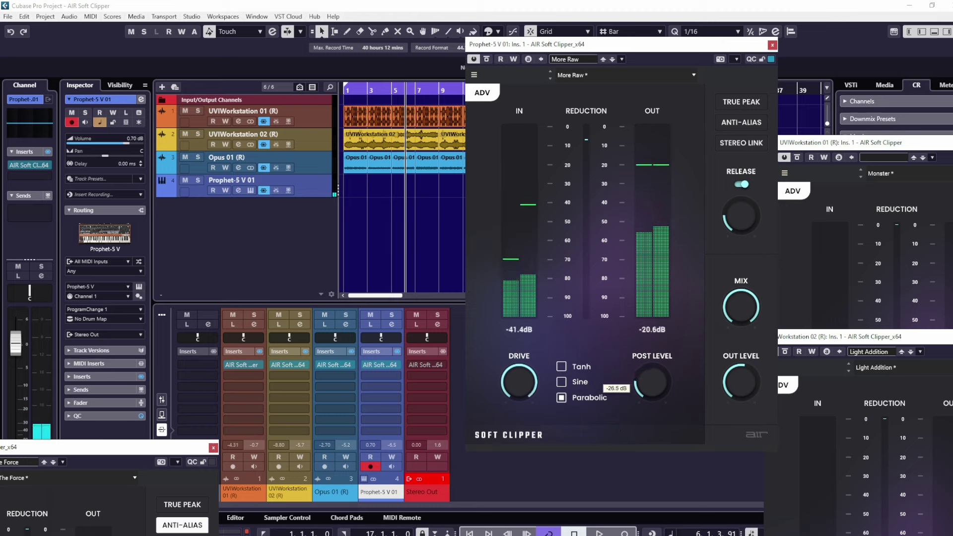
pyautogui.moveTo(639, 383); pyautogui.dragTo(639, 368)
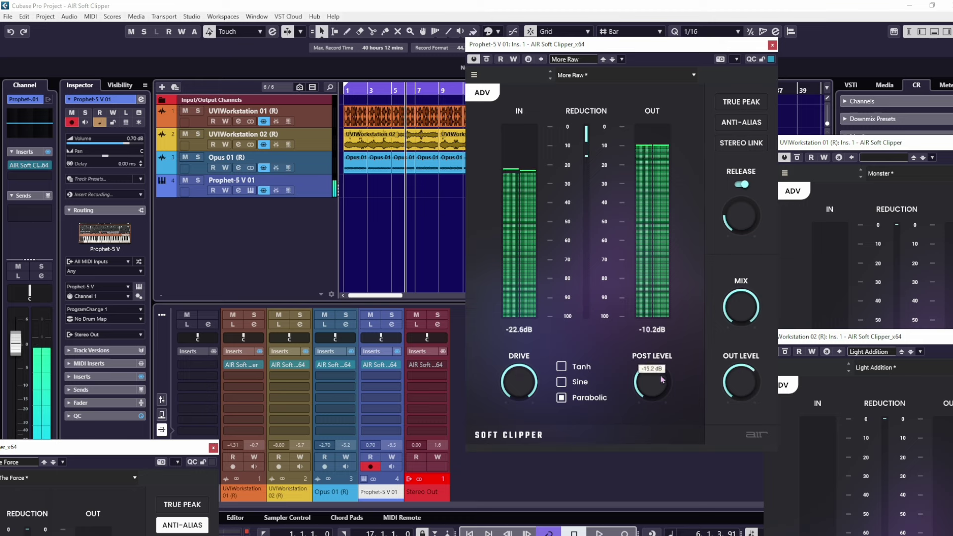
# - Nudge the post level, switch the clipper back on, and audition the Tanh and Sine curves
pyautogui.moveTo(652, 381); pyautogui.dragTo(656, 365)
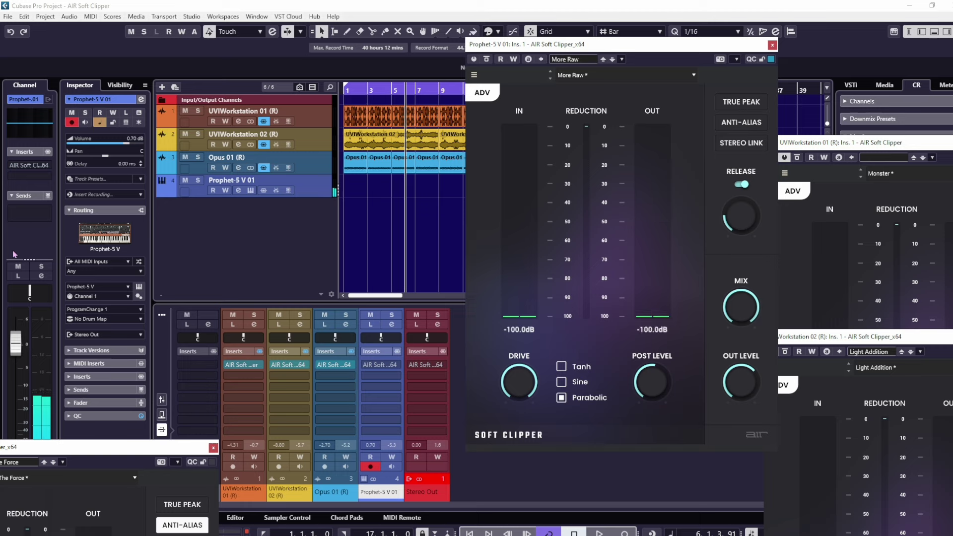
pyautogui.click(473, 60)
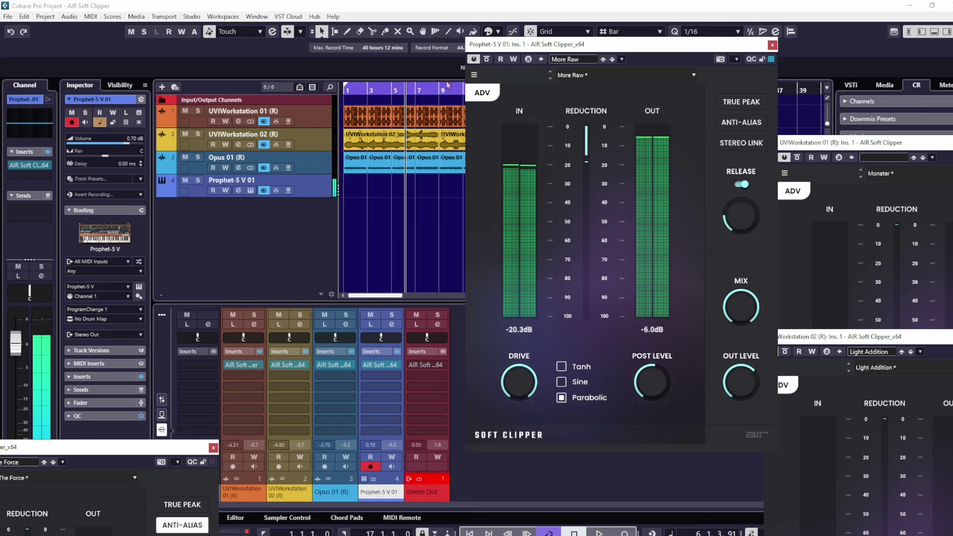
pyautogui.click(561, 367)
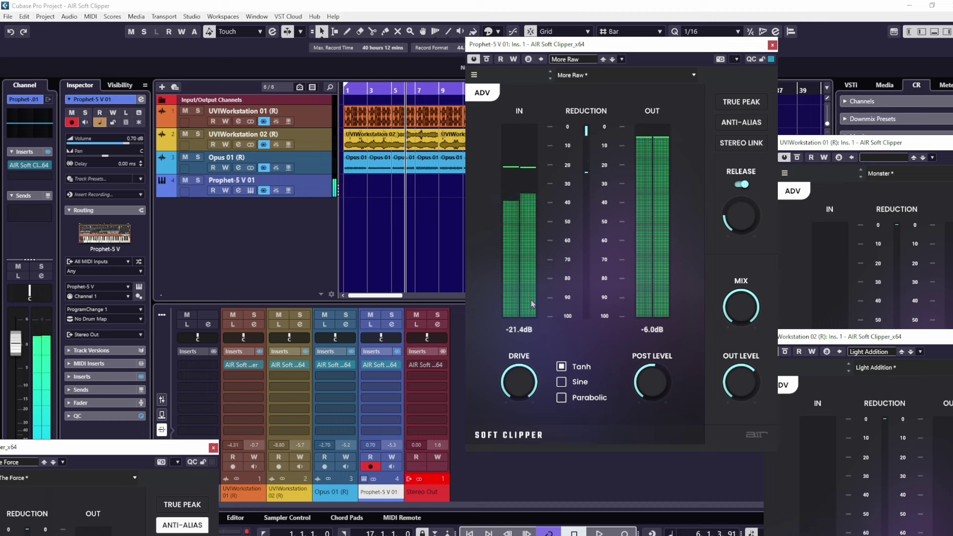
pyautogui.click(561, 381)
# - Return the curve to Tanh, lower the release, and toggle the release control off and on
pyautogui.click(561, 366)
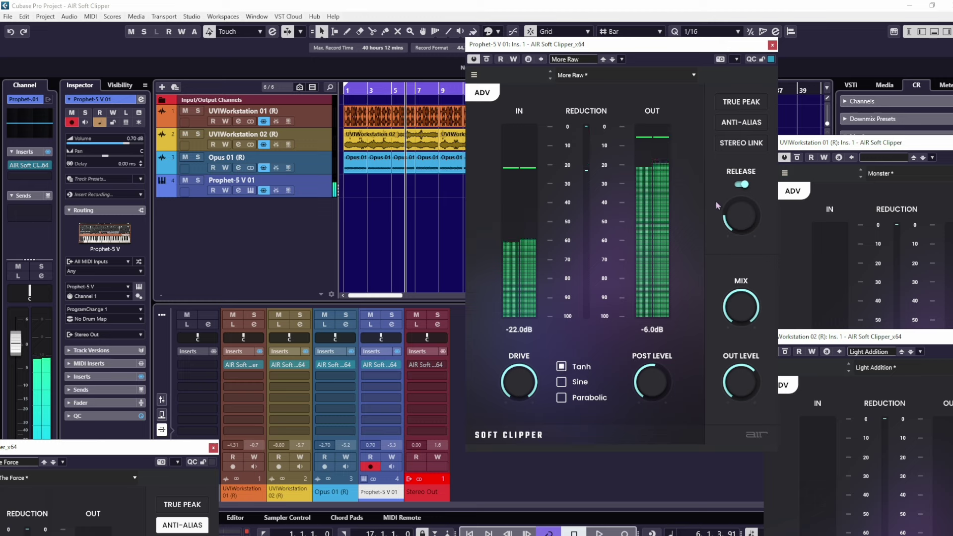
pyautogui.moveTo(729, 204); pyautogui.dragTo(738, 216)
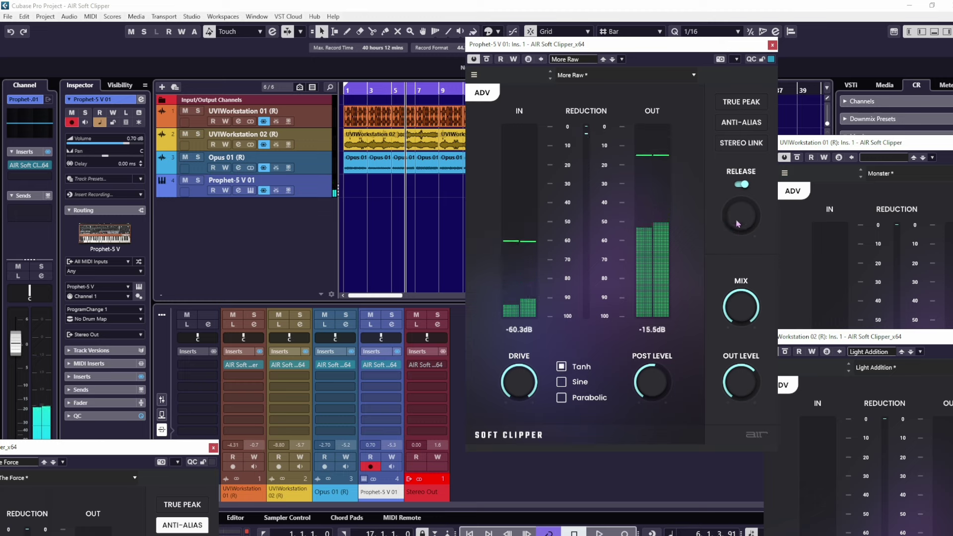
pyautogui.click(740, 184)
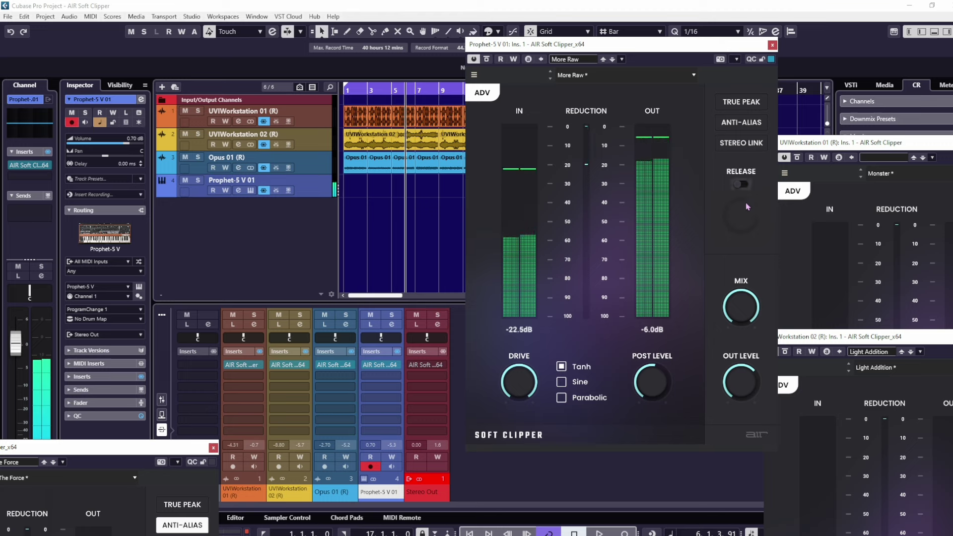
pyautogui.click(741, 184)
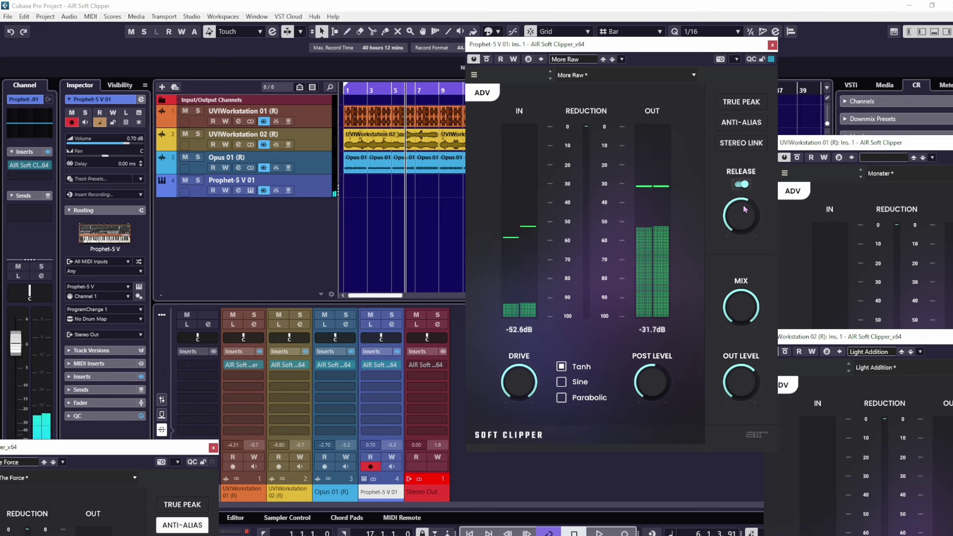
# - Set the release to 7.9 ms and turn true peak and anti-alias back on
pyautogui.moveTo(745, 210); pyautogui.dragTo(738, 241)
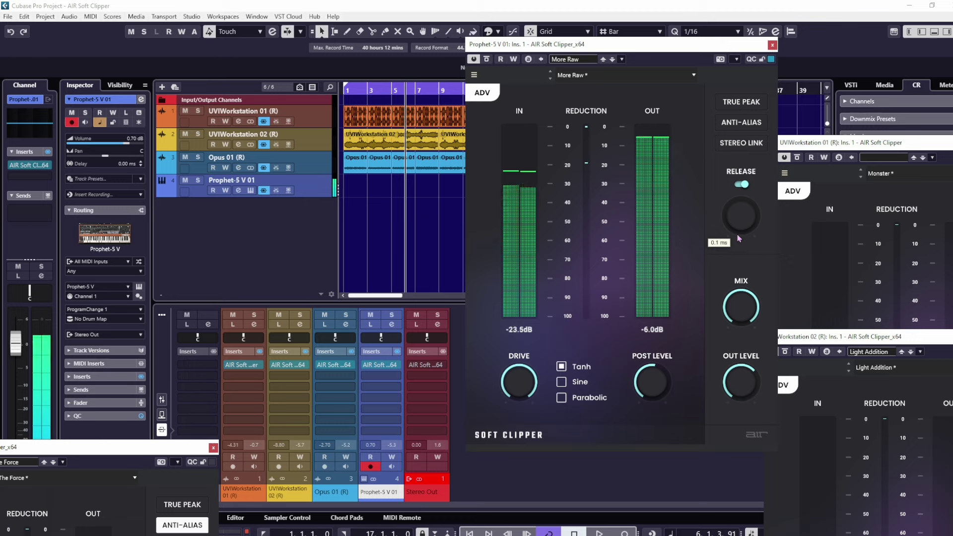
pyautogui.moveTo(742, 230); pyautogui.dragTo(740, 202)
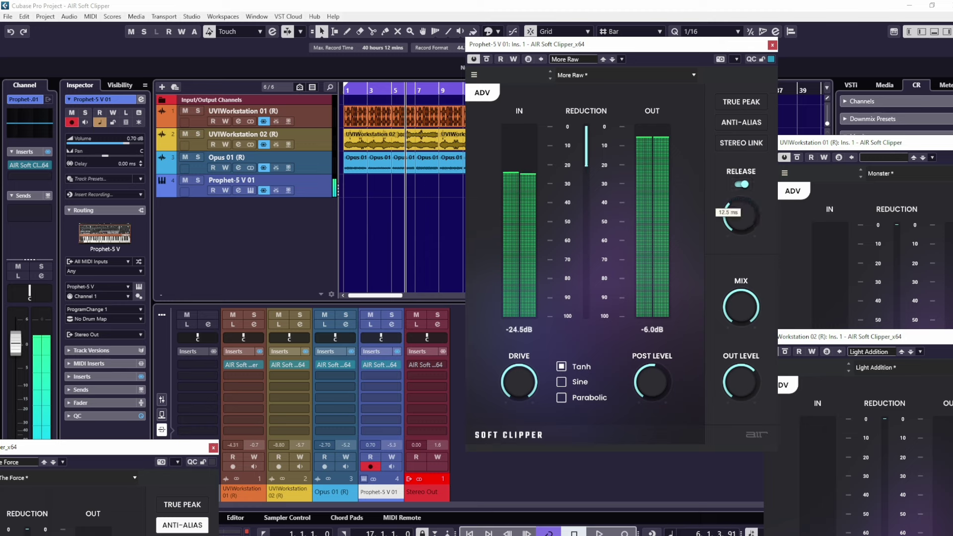
pyautogui.moveTo(740, 215); pyautogui.dragTo(751, 241)
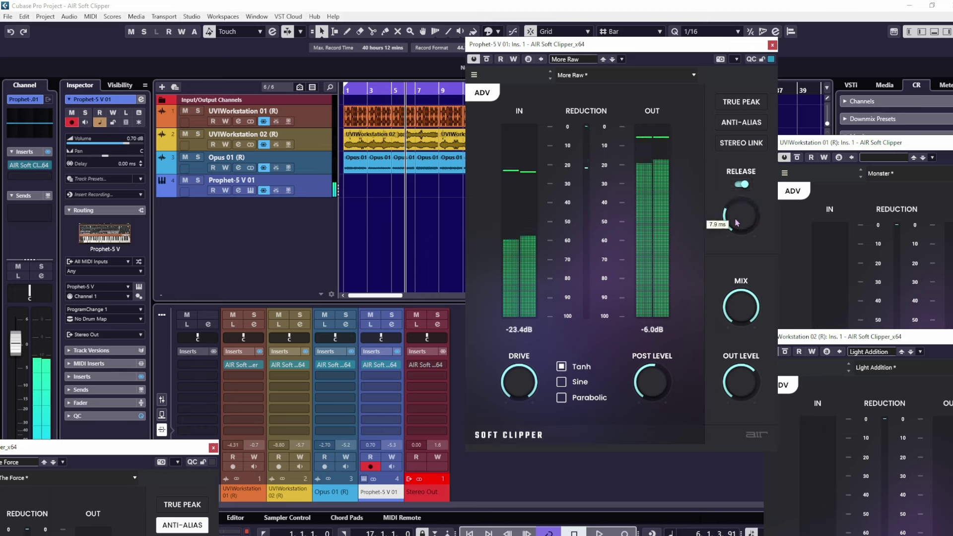
pyautogui.click(740, 105)
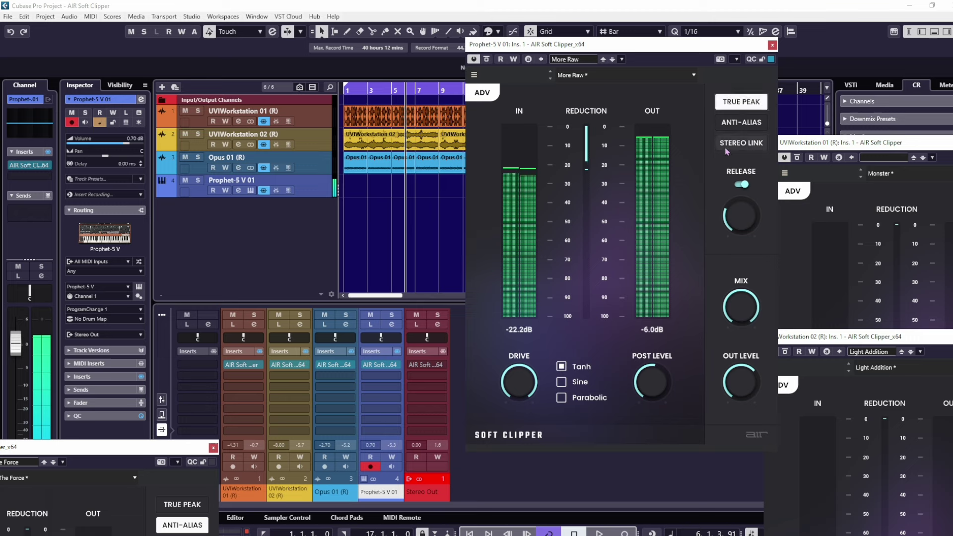
pyautogui.click(740, 122)
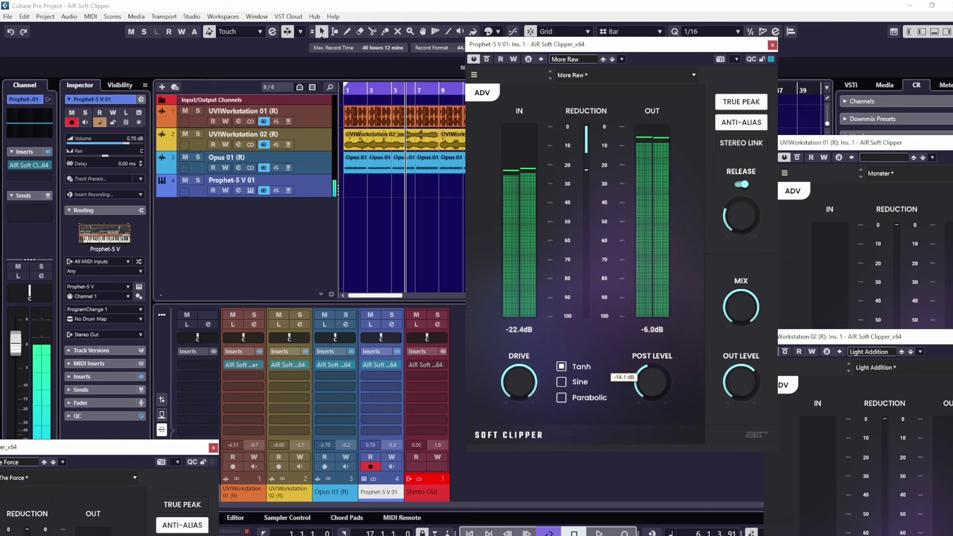
# - Raise the post level to about -9.6 dB, clear the windows aside, and audition during playback
pyautogui.moveTo(651, 382); pyautogui.dragTo(347, 407)
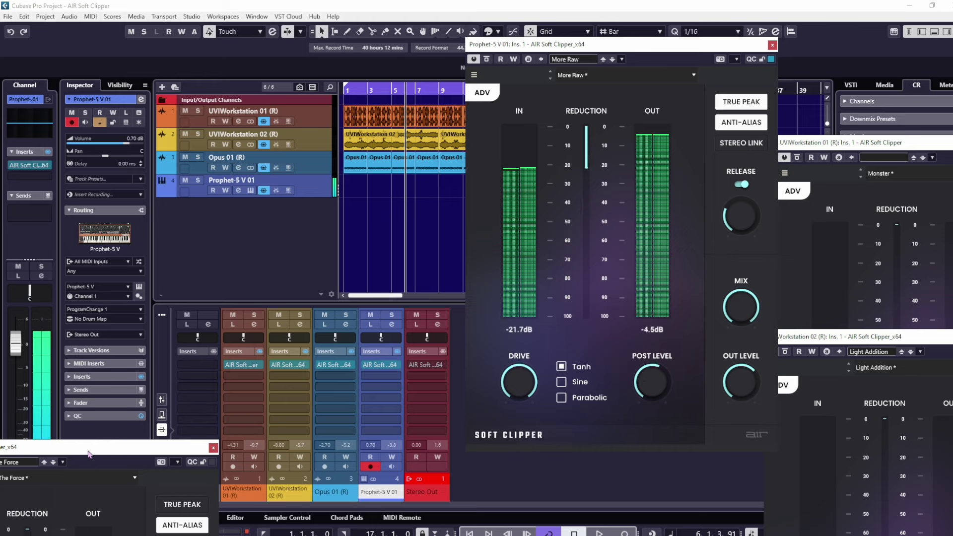
pyautogui.moveTo(91, 454); pyautogui.dragTo(99, 94)
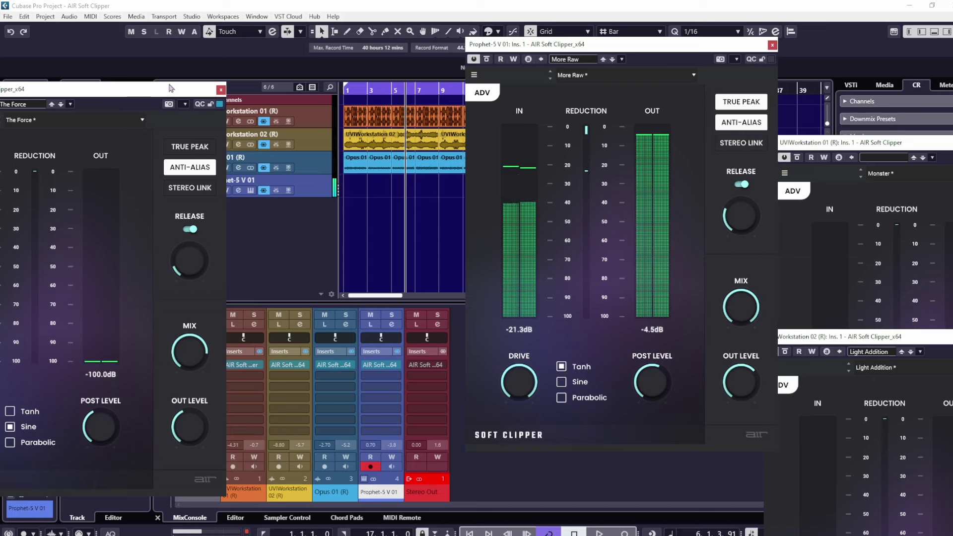
pyautogui.moveTo(175, 89); pyautogui.dragTo(71, 116)
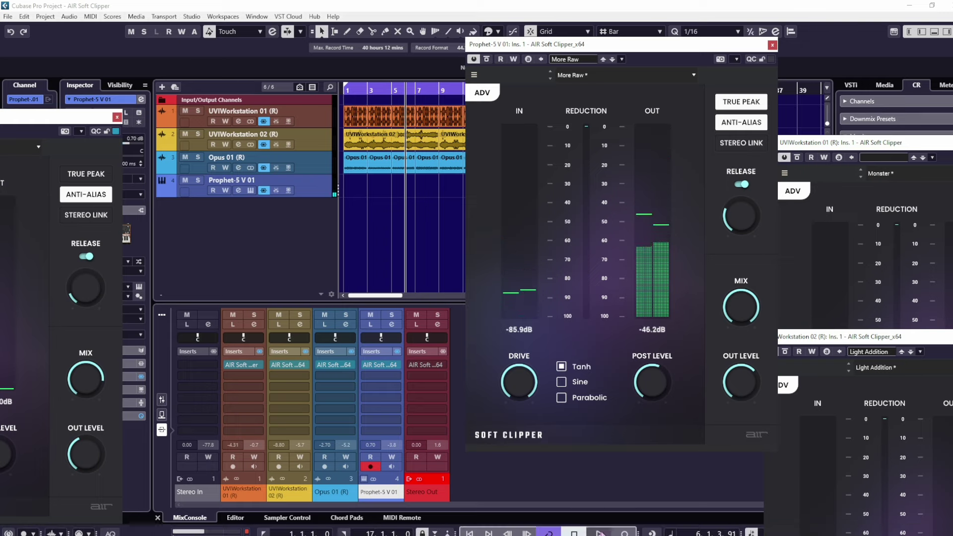
pyautogui.press('space')
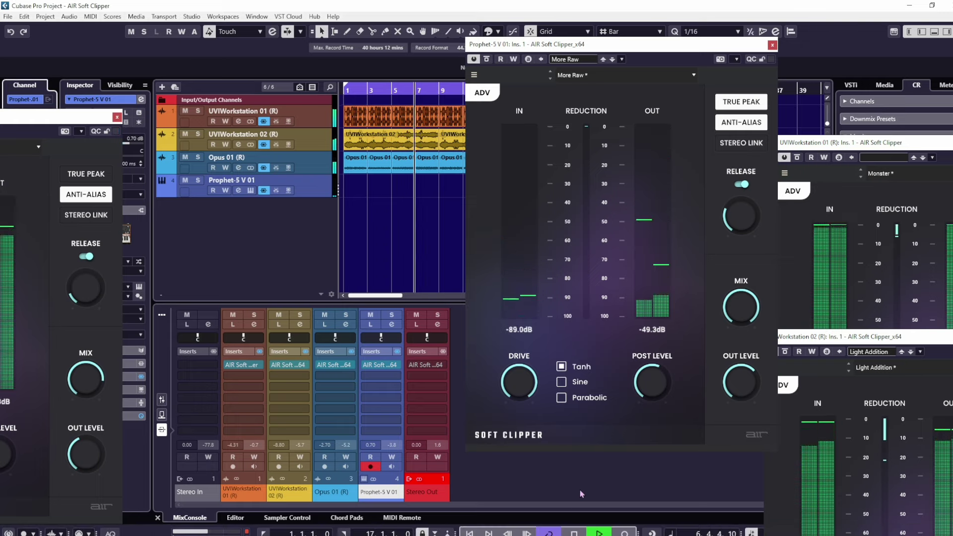
pyautogui.moveTo(528, 397)
pyautogui.moveTo(649, 395)
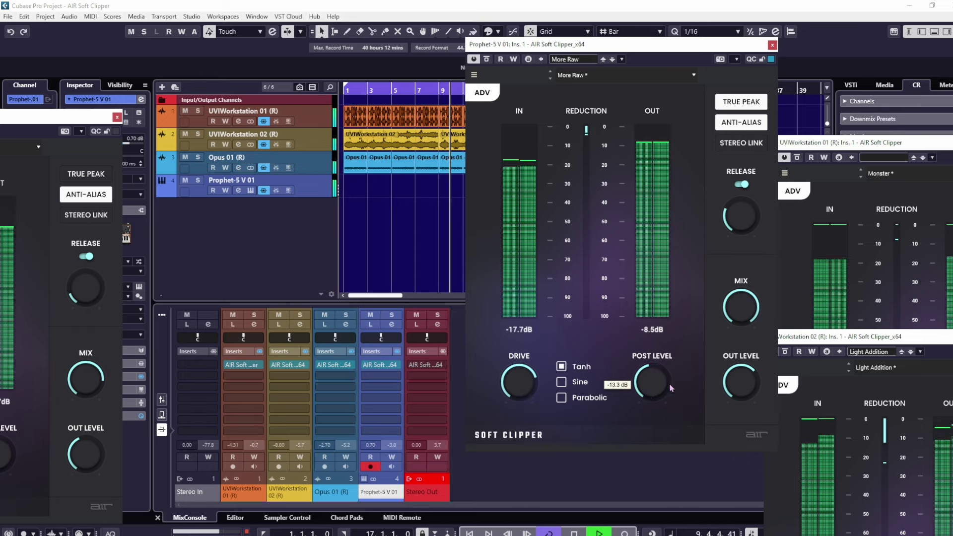
pyautogui.scroll(-4, 665, 387)
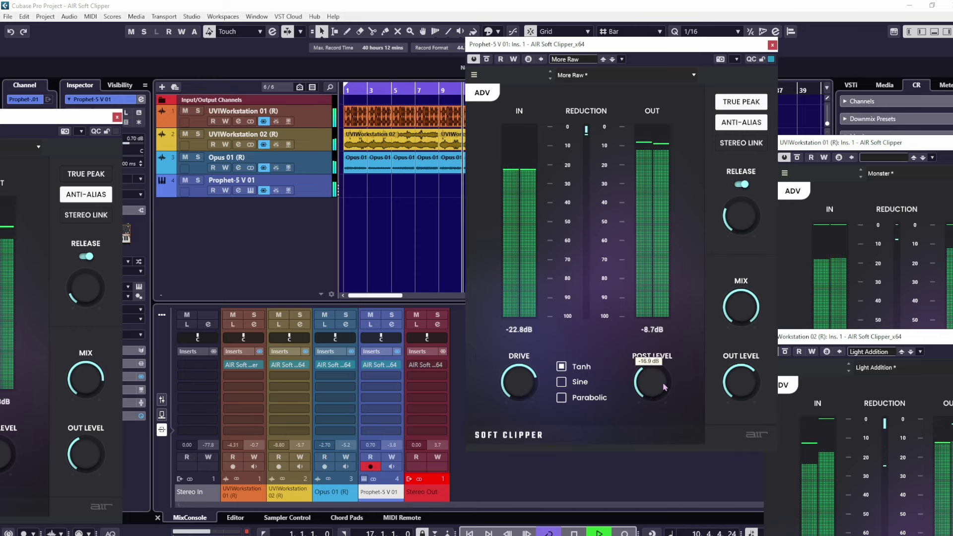
pyautogui.moveTo(738, 218)
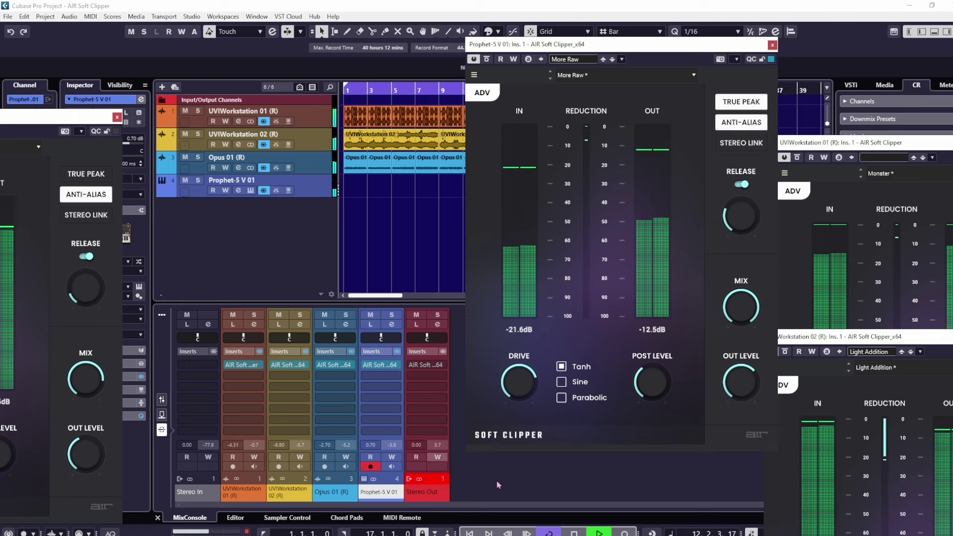
# - Stop playback, lower then raise the drive, and lift the post level to about -7.6 dB
pyautogui.press('space')
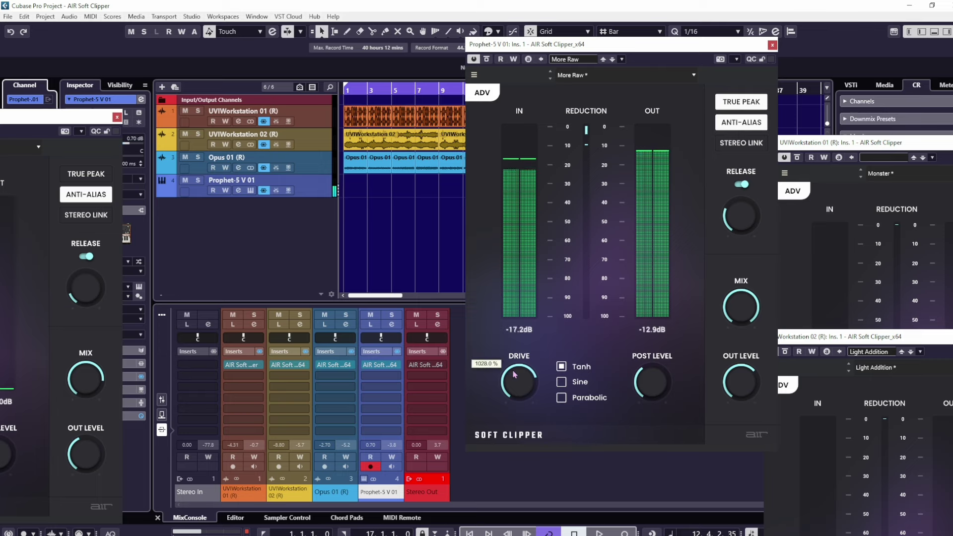
pyautogui.moveTo(518, 381); pyautogui.dragTo(519, 402)
pyautogui.moveTo(652, 382); pyautogui.dragTo(651, 366)
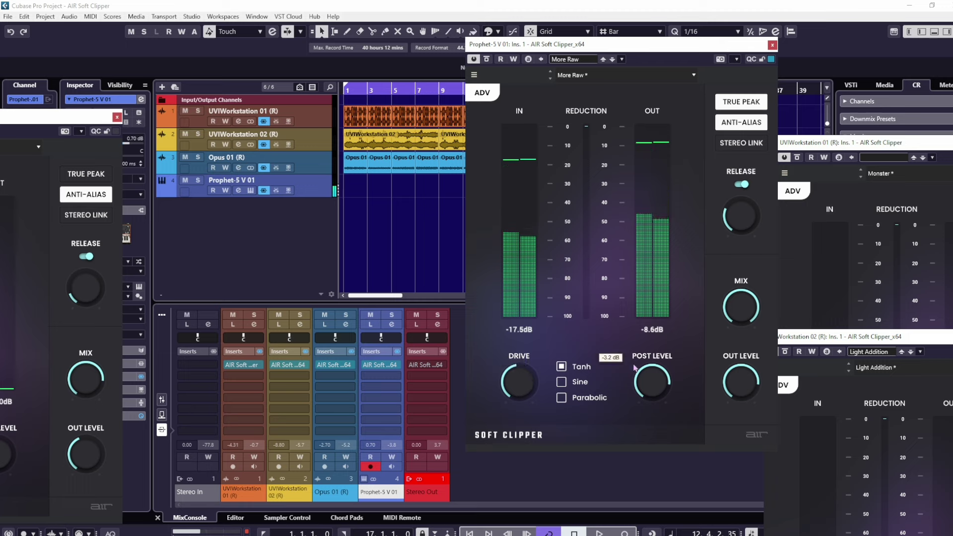
pyautogui.moveTo(525, 366)
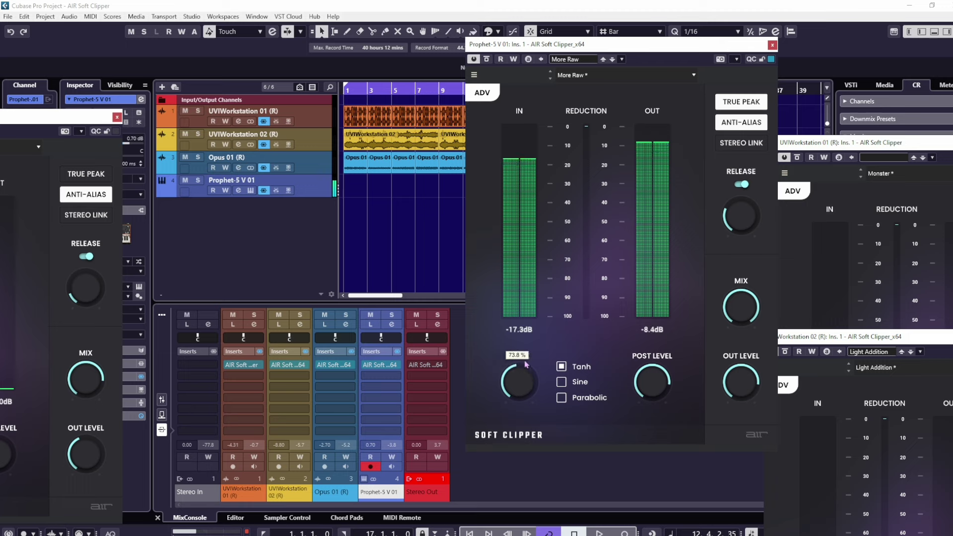
pyautogui.moveTo(525, 366); pyautogui.dragTo(525, 349)
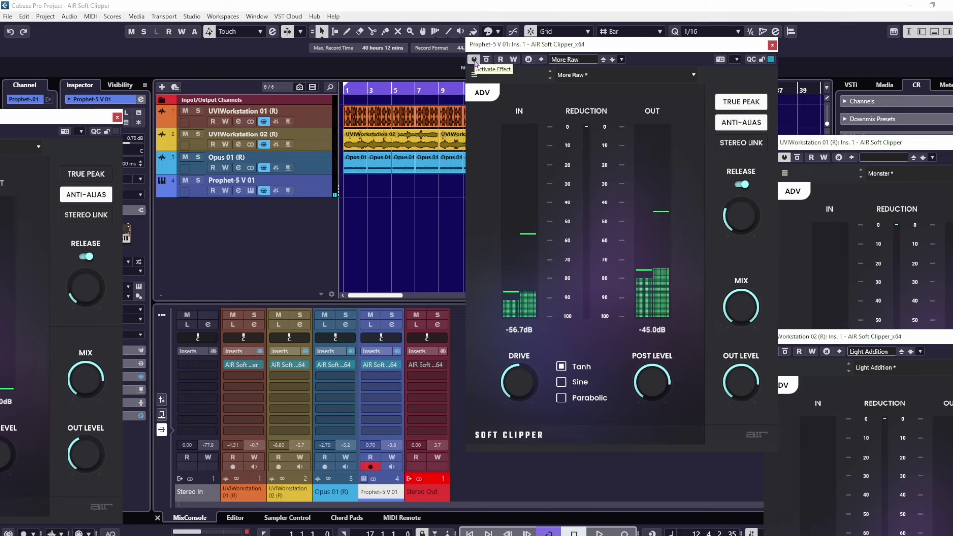
# - Close the Prophet-5, Opus 01, UVIWorkstation 01 and UVIWorkstation 02 Soft Clipper windows
pyautogui.click(772, 45)
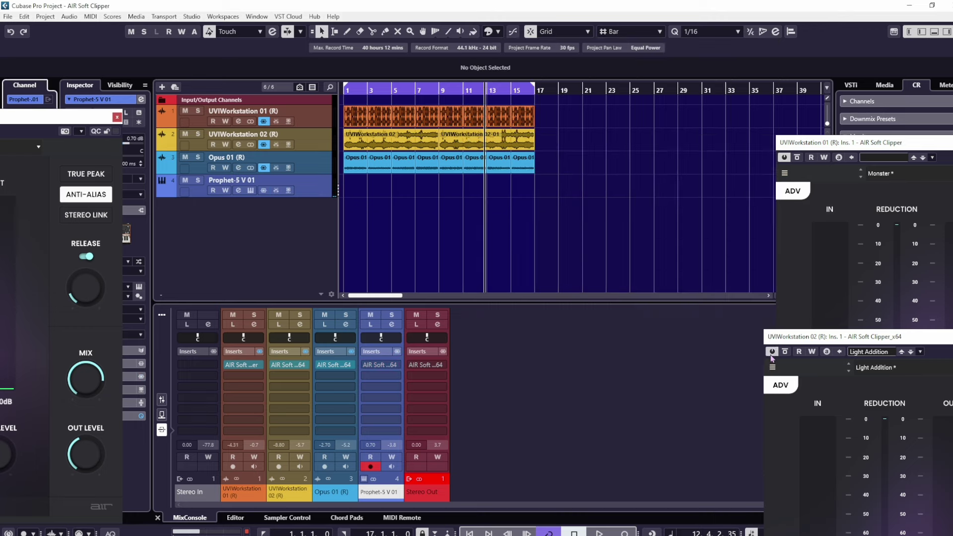
pyautogui.click(785, 158)
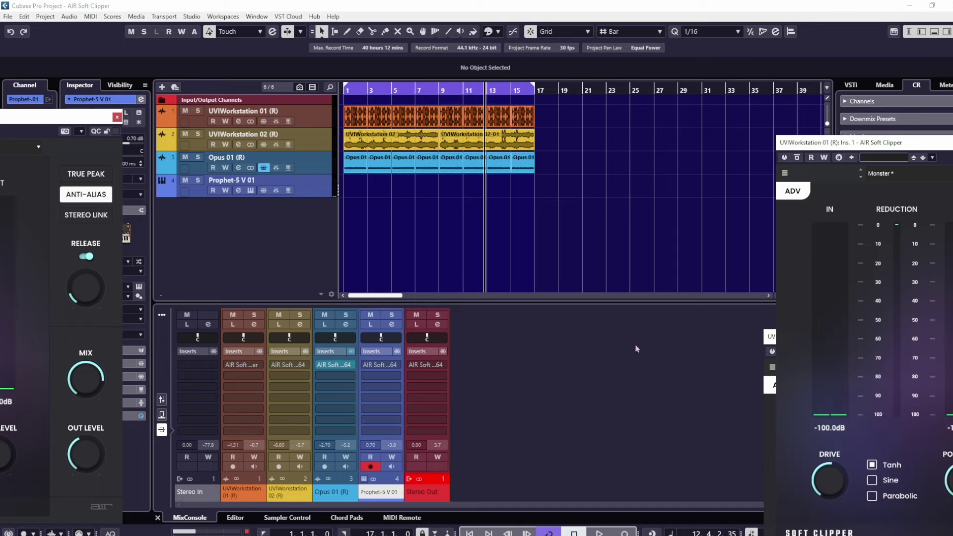
pyautogui.moveTo(37, 121); pyautogui.dragTo(485, 119)
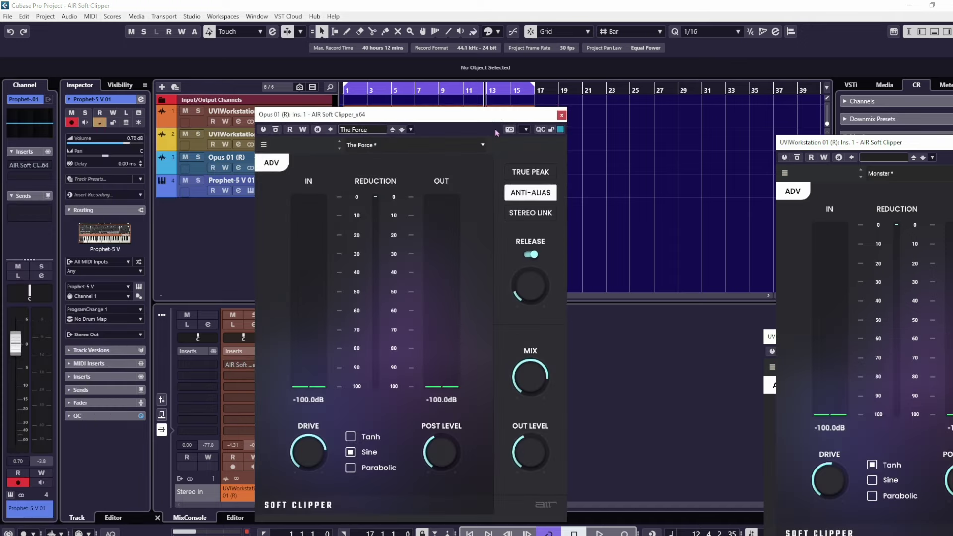
pyautogui.click(561, 115)
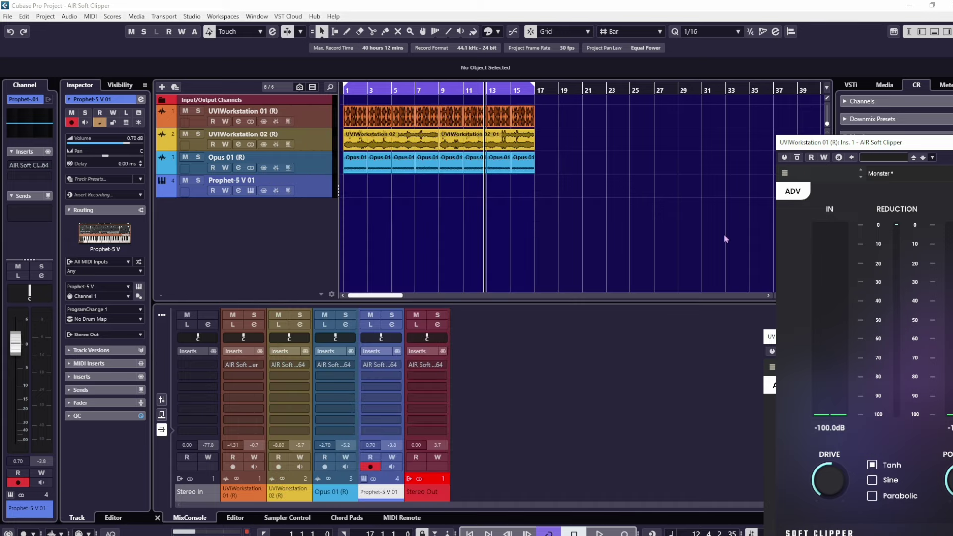
pyautogui.moveTo(890, 146); pyautogui.dragTo(562, 136)
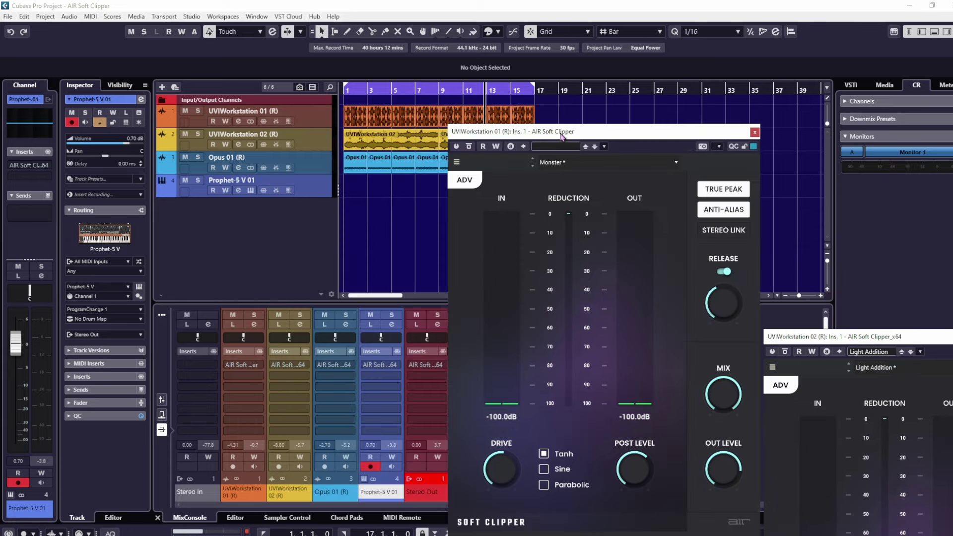
pyautogui.click(754, 133)
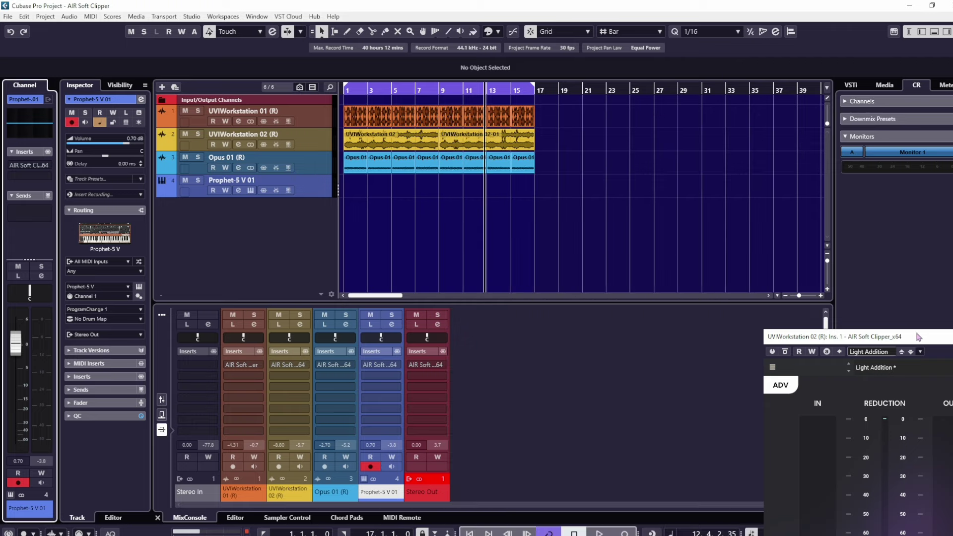
pyautogui.moveTo(918, 337); pyautogui.dragTo(563, 89)
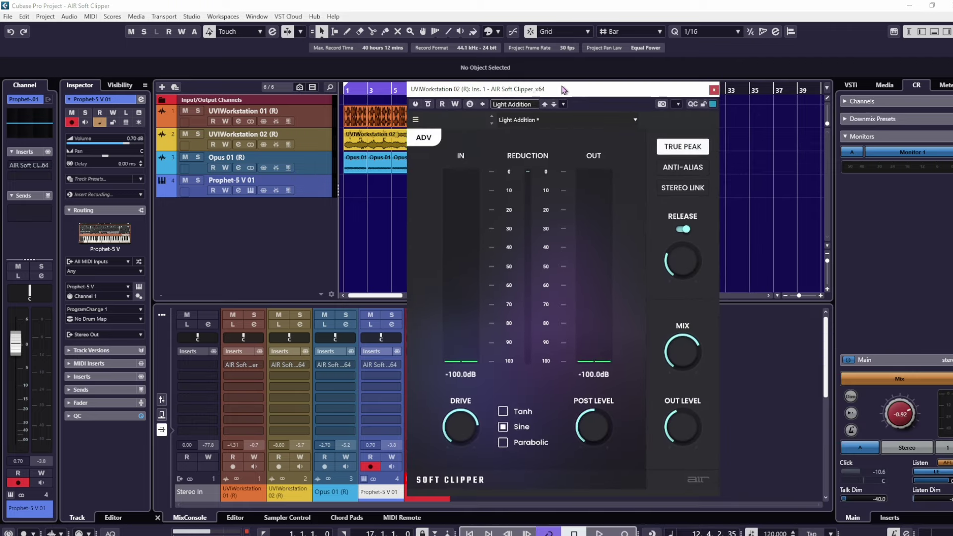
pyautogui.click(713, 90)
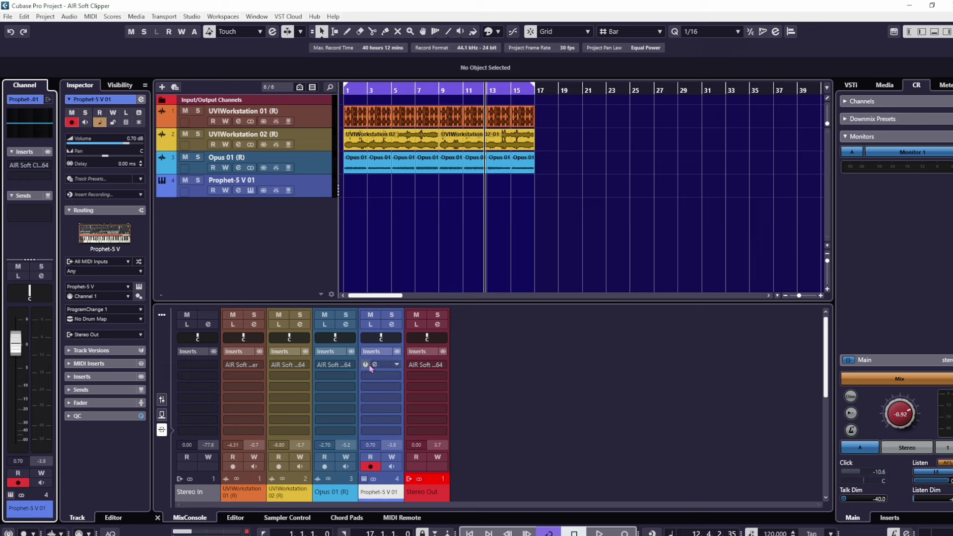
# - Open the Stereo Out Soft Clipper editor and start playback
pyautogui.click(420, 362)
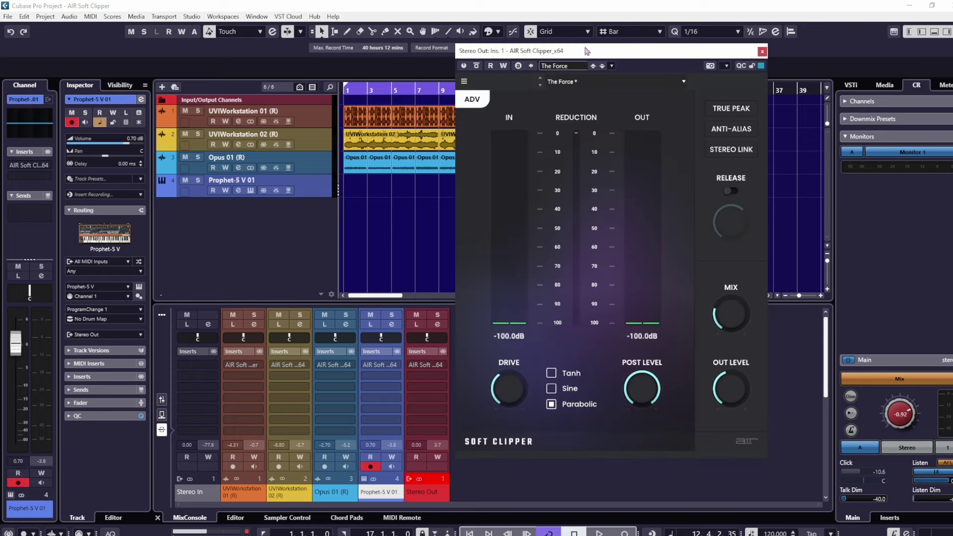
pyautogui.moveTo(587, 51); pyautogui.dragTo(721, 57)
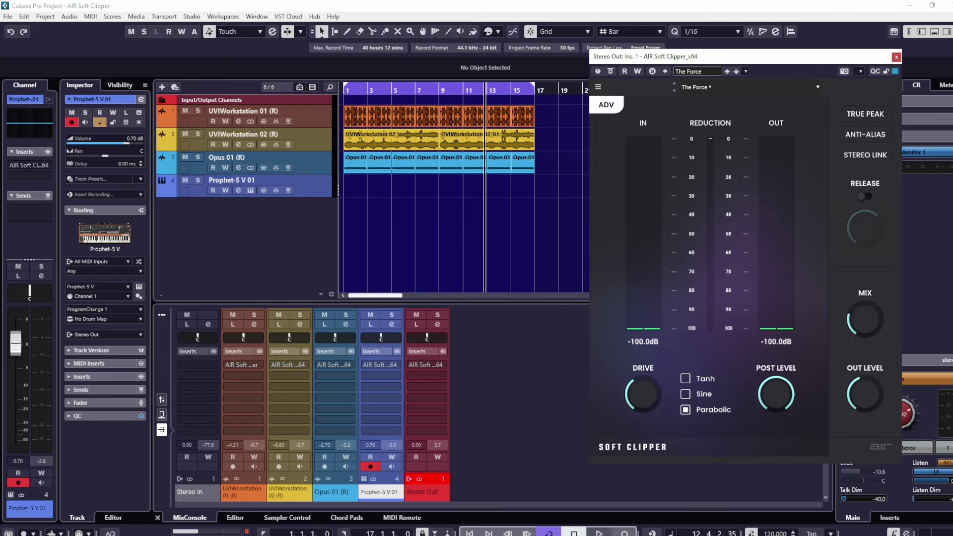
pyautogui.click(598, 534)
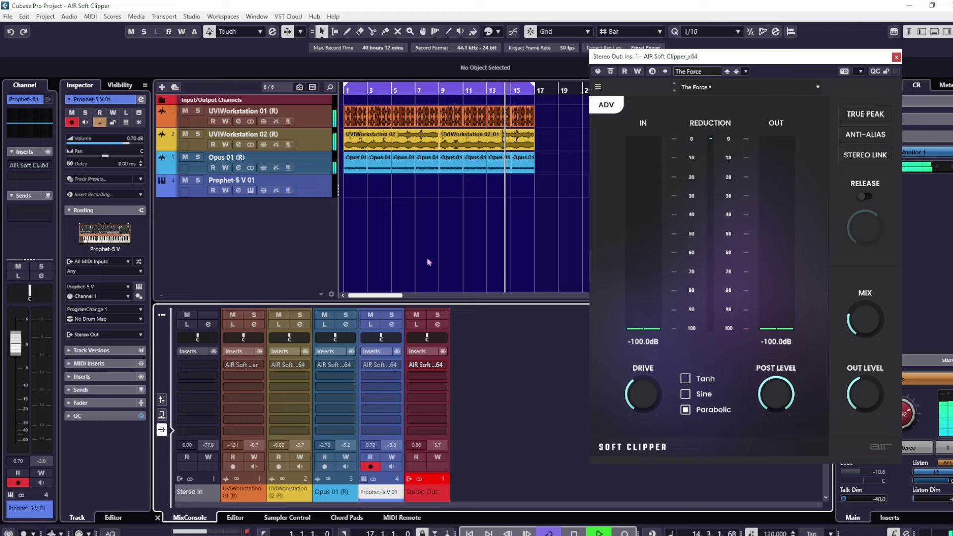
pyautogui.moveTo(724, 59); pyautogui.dragTo(678, 60)
# - Compare the master clipper against bypass, stop playback, and raise the mix to 100%
pyautogui.click(551, 71)
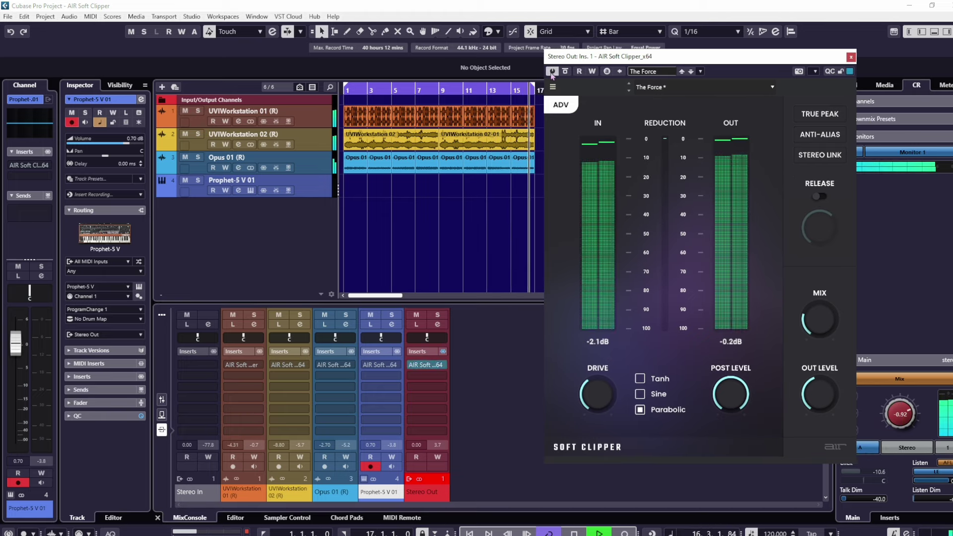
pyautogui.click(551, 71)
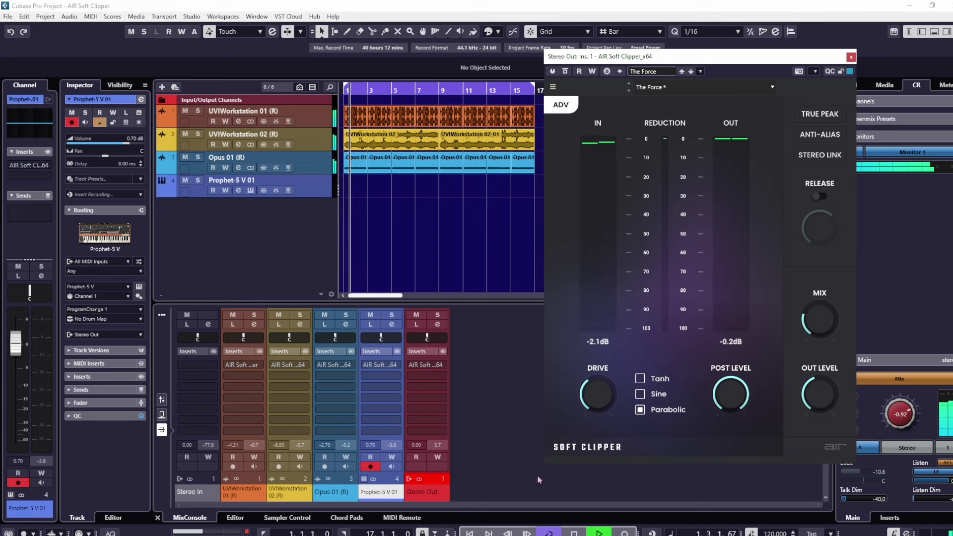
pyautogui.click(574, 530)
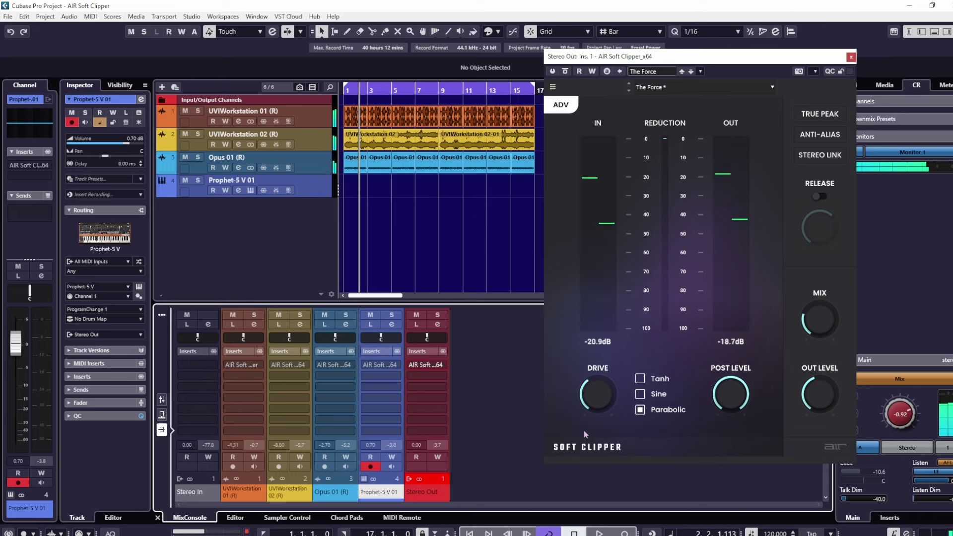
pyautogui.moveTo(601, 386)
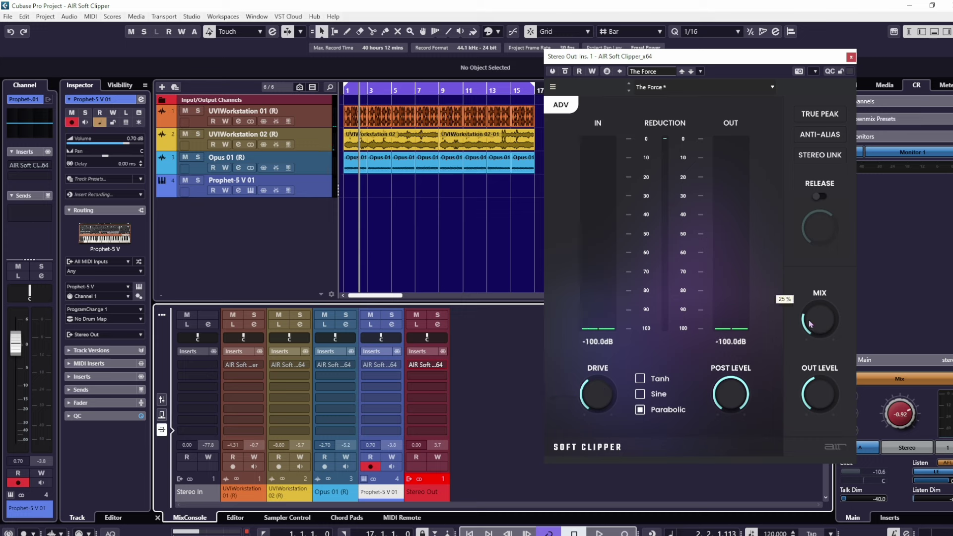
pyautogui.moveTo(816, 329); pyautogui.dragTo(816, 278)
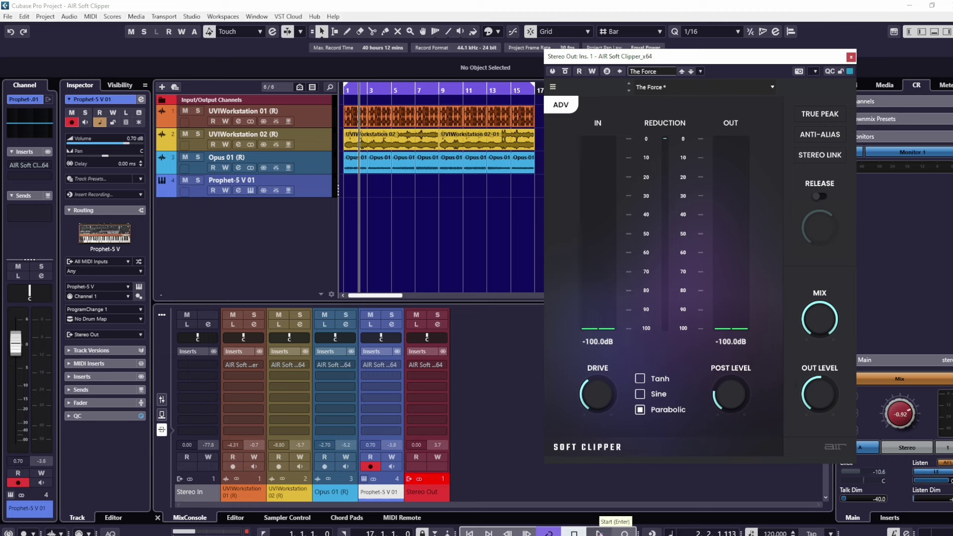
# - During playback, set out level to +5.6 dB, mix to 21% and post level to -13.5 dB
pyautogui.click(599, 532)
pyautogui.moveTo(817, 387)
pyautogui.moveTo(811, 389); pyautogui.dragTo(812, 360)
pyautogui.moveTo(823, 322); pyautogui.dragTo(804, 335)
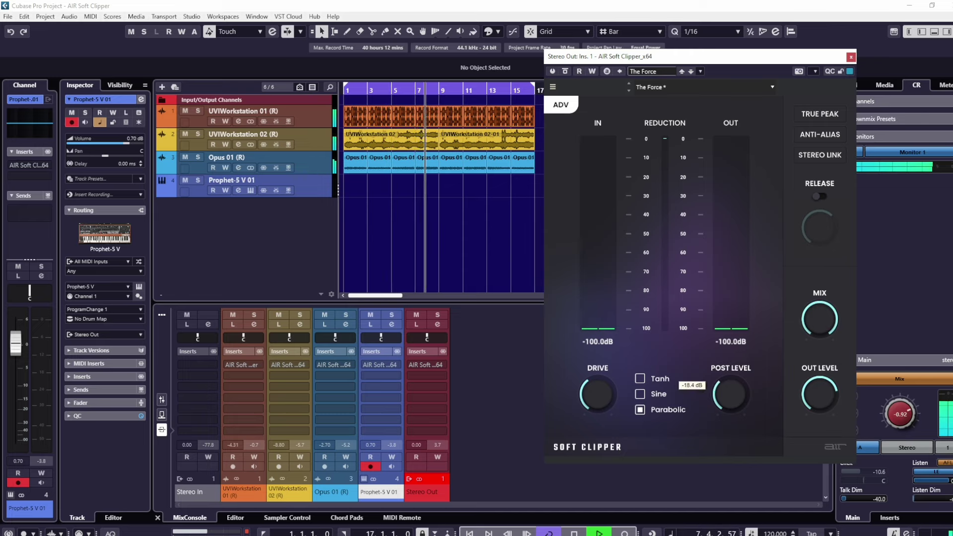
pyautogui.moveTo(730, 394); pyautogui.dragTo(730, 412)
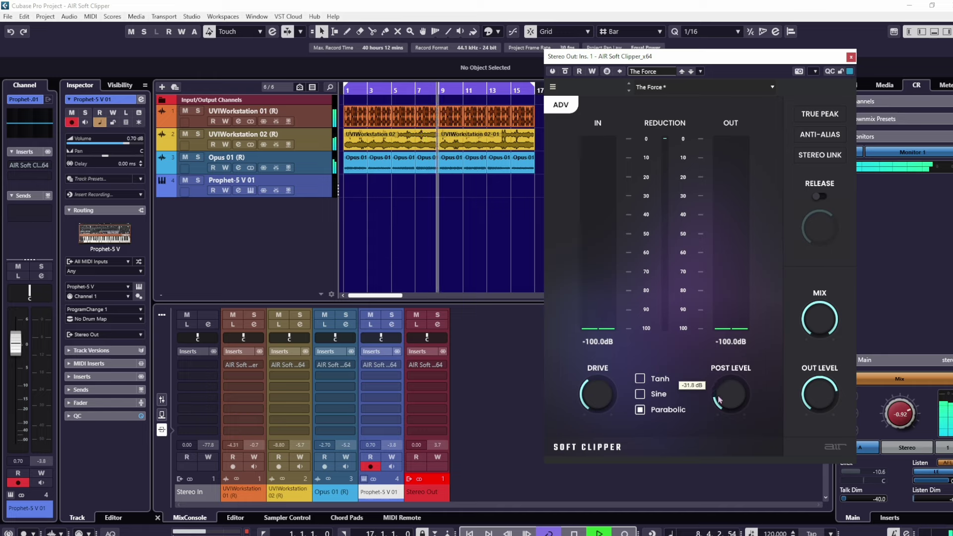
# - Compare with bypass, re-enable the clipper, raise drive to about 185%, and choose the Tanh curve
pyautogui.click(553, 73)
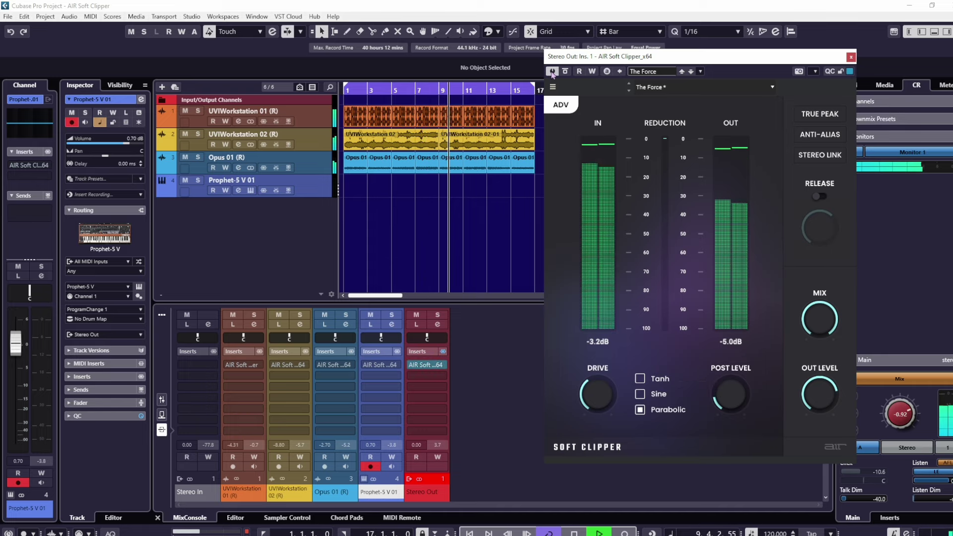
pyautogui.moveTo(728, 393)
pyautogui.mouseDown()
pyautogui.moveTo(729, 403)
pyautogui.moveTo(729, 382)
pyautogui.mouseUp()
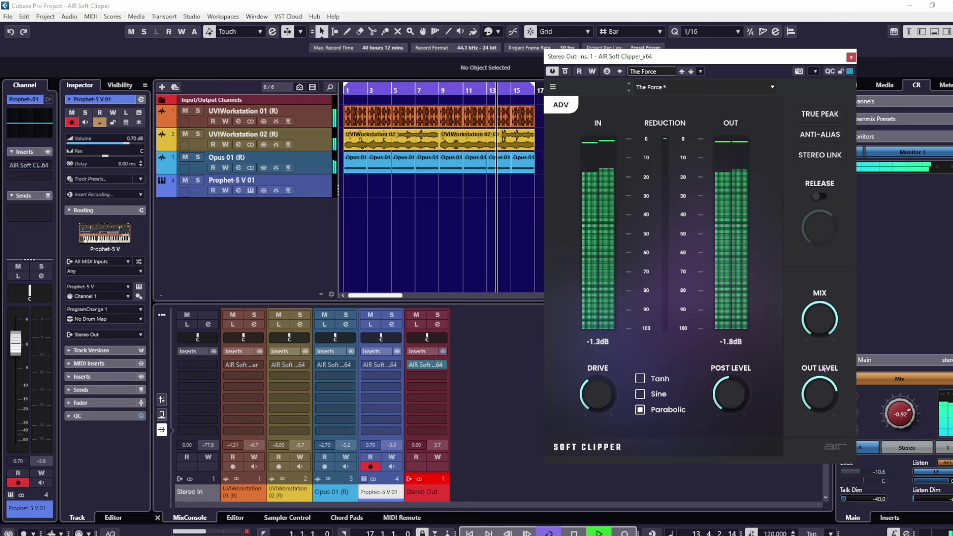
pyautogui.moveTo(817, 392)
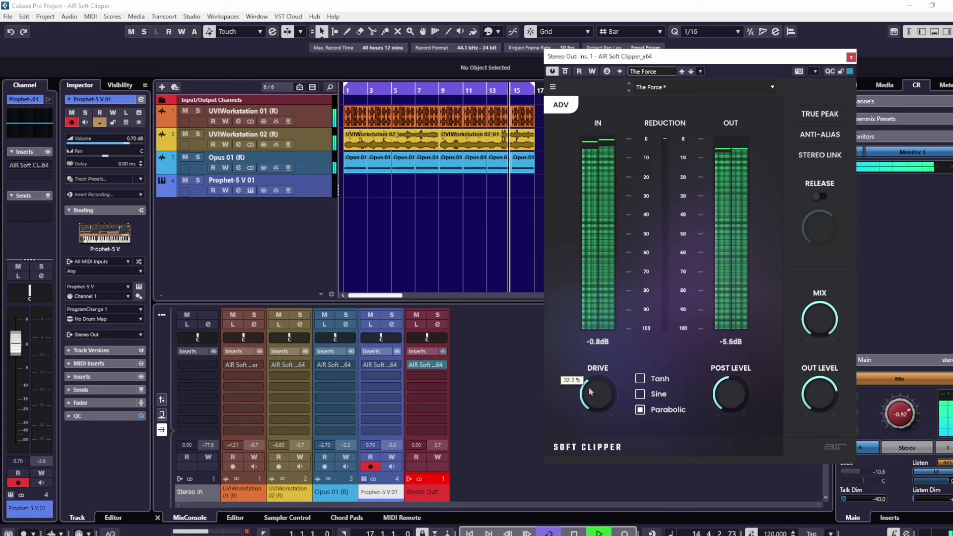
pyautogui.click(554, 72)
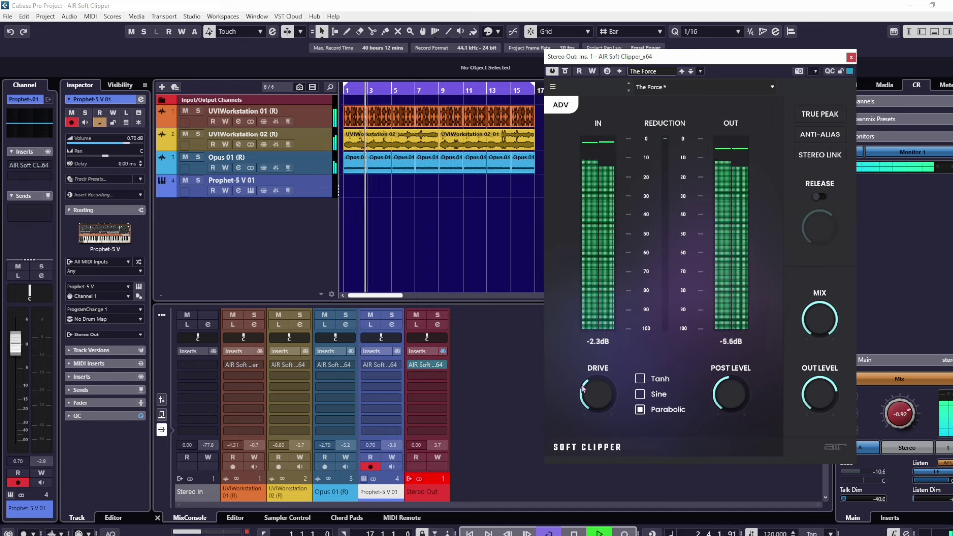
pyautogui.moveTo(588, 388); pyautogui.dragTo(588, 328)
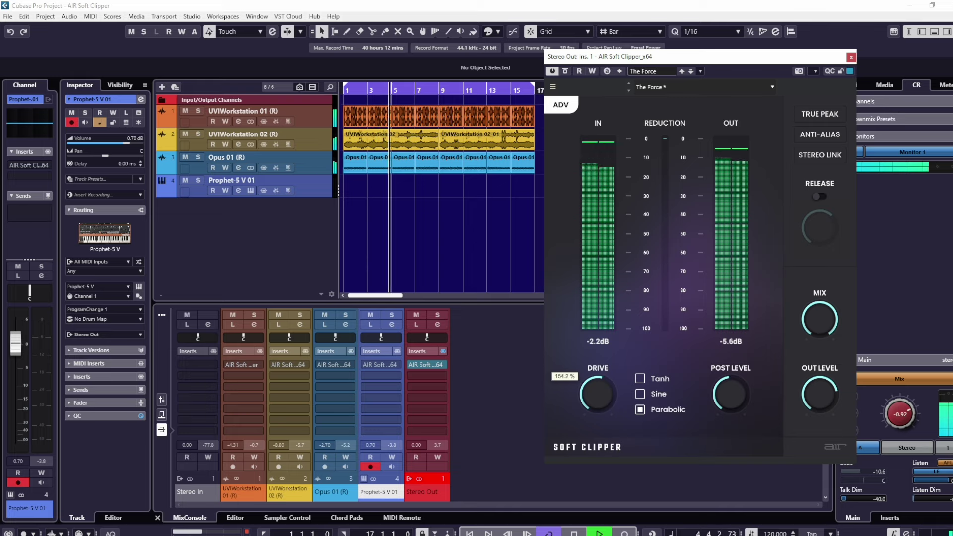
pyautogui.click(639, 378)
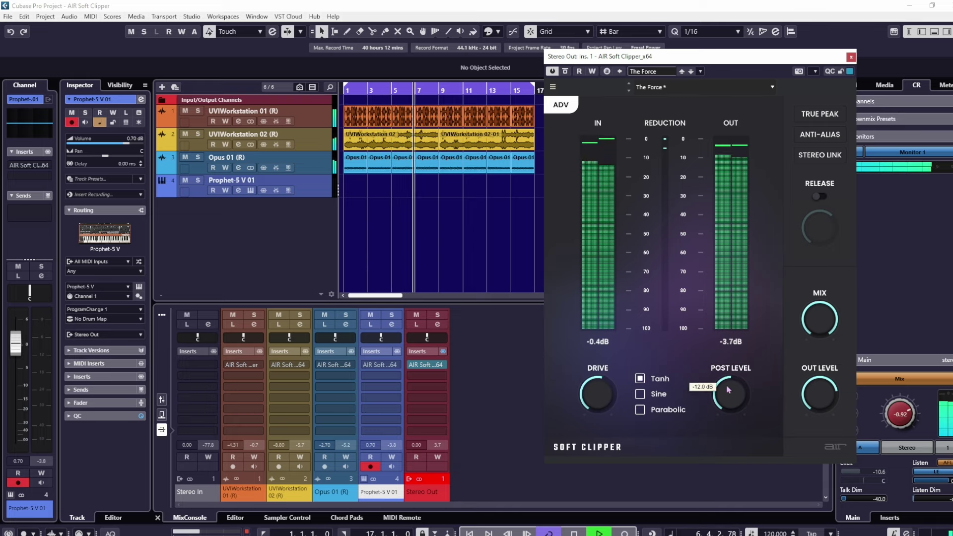
# - Enable the release and shorten it to 15.8 ms
pyautogui.click(820, 196)
pyautogui.moveTo(820, 227); pyautogui.dragTo(819, 247)
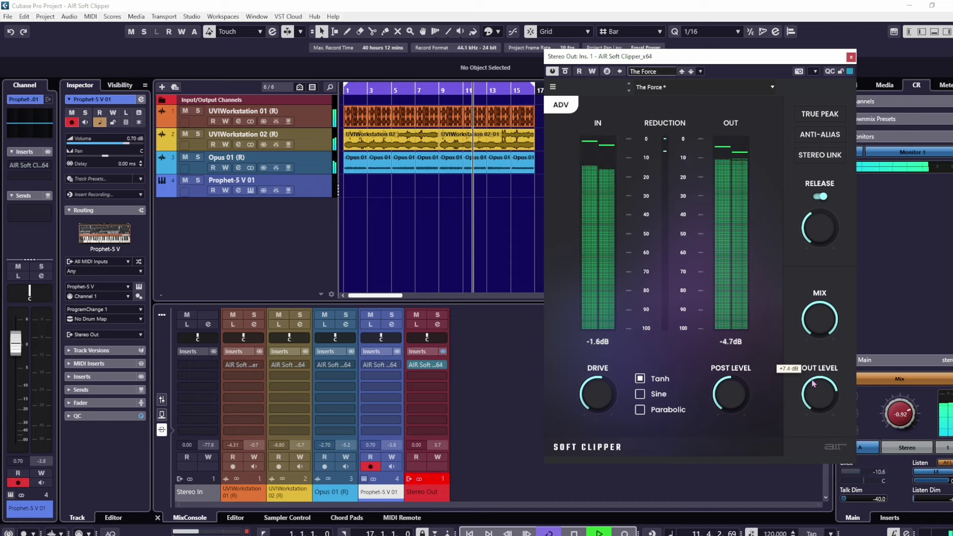
pyautogui.moveTo(615, 391)
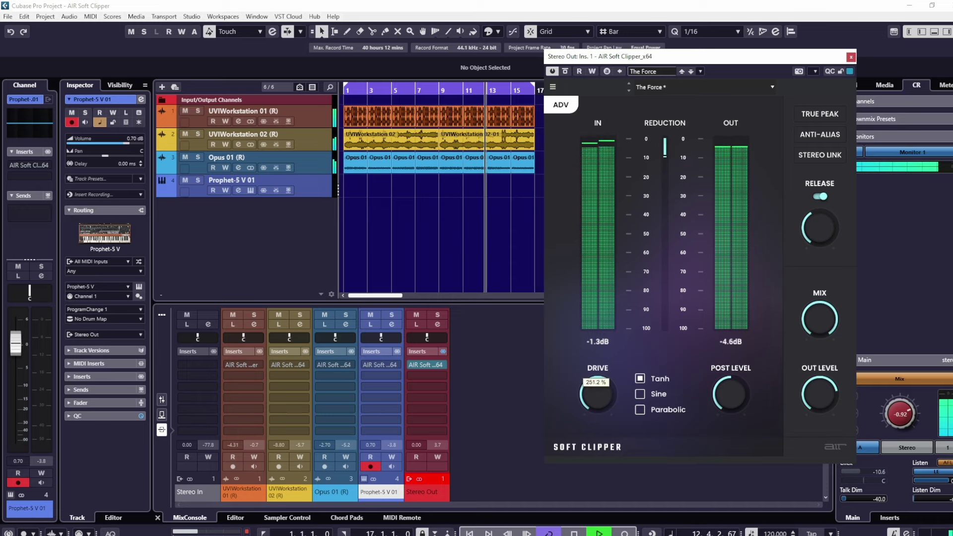
pyautogui.moveTo(715, 380)
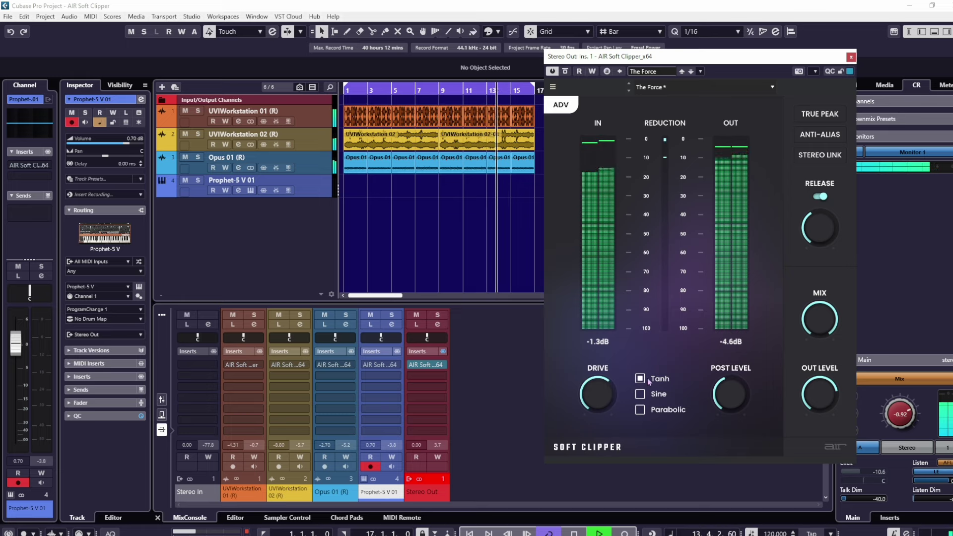
pyautogui.scroll(-3, 722, 406)
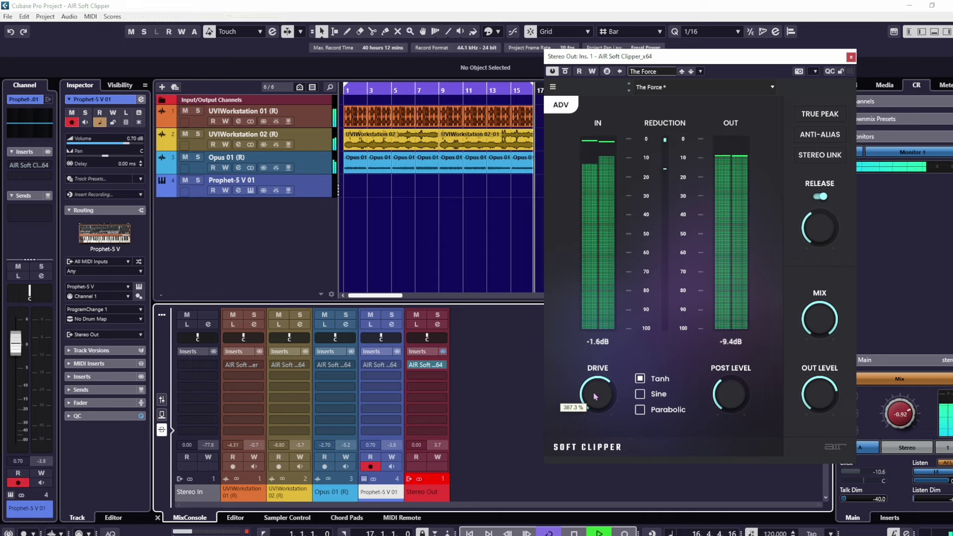
pyautogui.moveTo(730, 394)
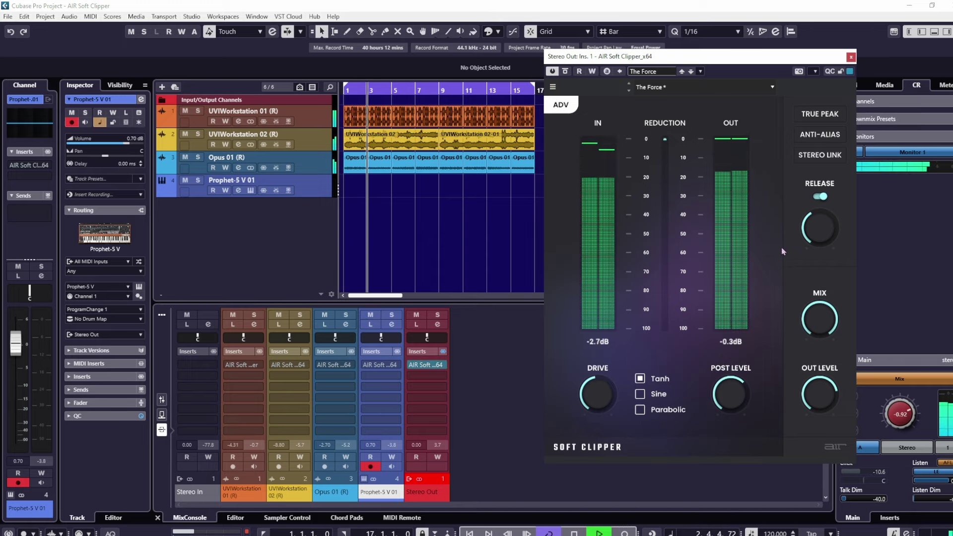
pyautogui.moveTo(819, 227)
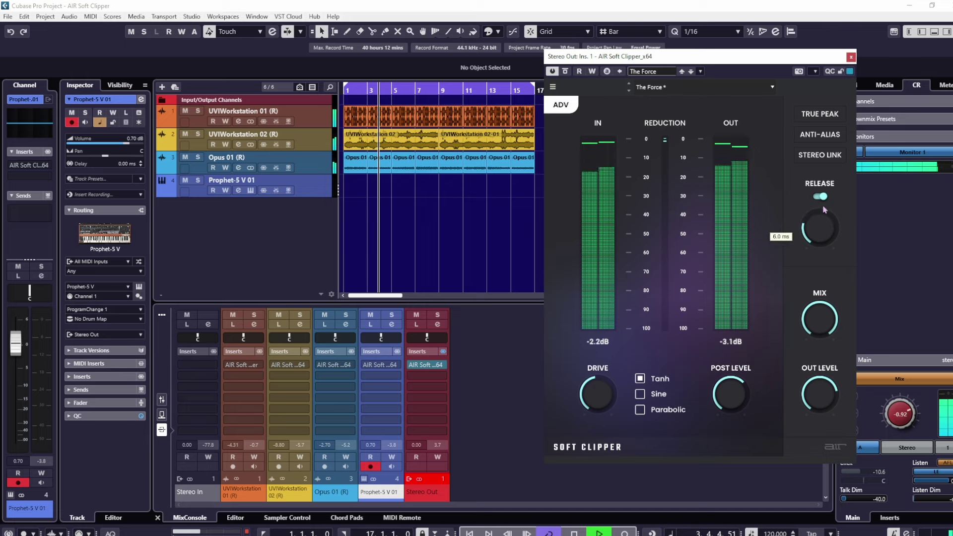
# - Turn on True Peak, Anti-Alias and Stereo Link in the master clipper
pyautogui.click(814, 114)
pyautogui.click(819, 134)
pyautogui.click(828, 155)
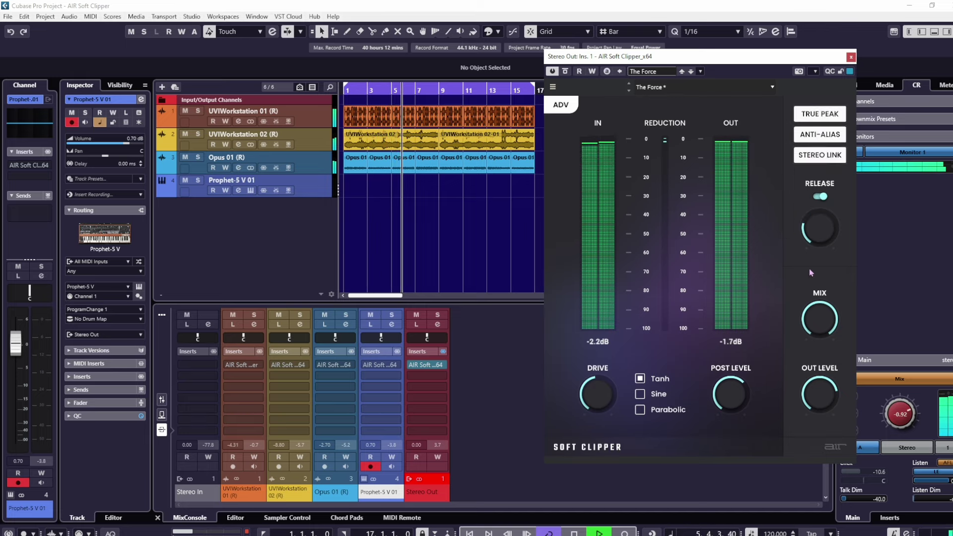
pyautogui.moveTo(816, 231)
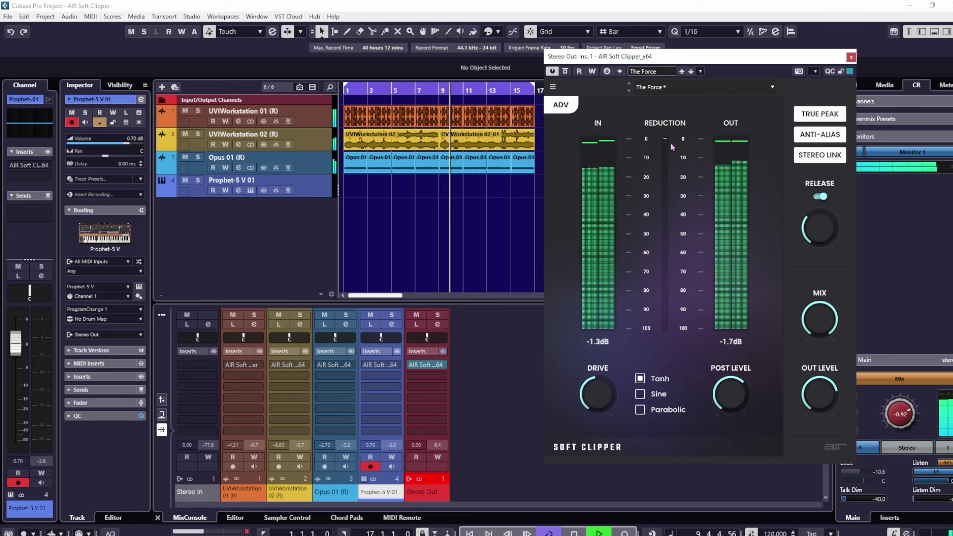
# - Compare the mix fully dry versus wet, lower the Prophet-5 fader, and select Stereo Out
pyautogui.moveTo(811, 313); pyautogui.dragTo(811, 357)
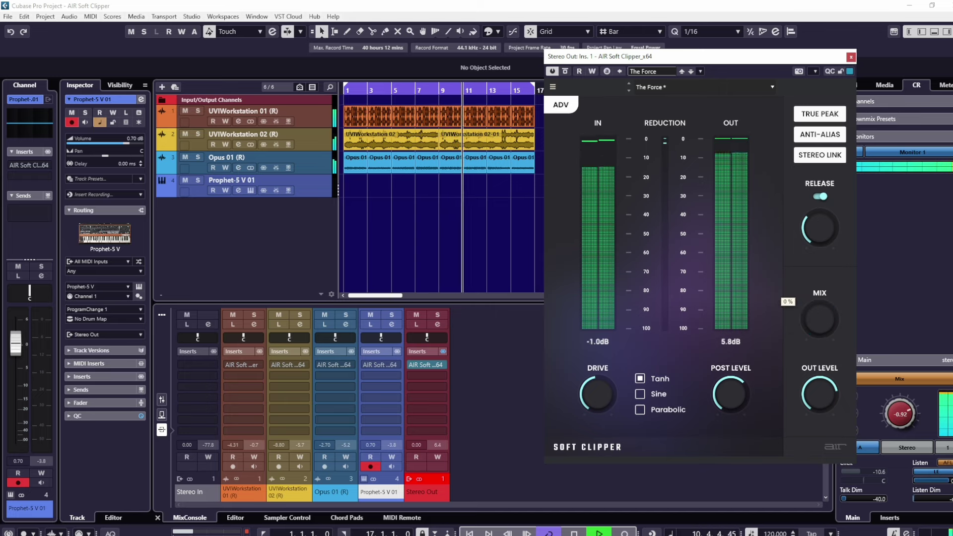
pyautogui.moveTo(819, 319); pyautogui.dragTo(819, 287)
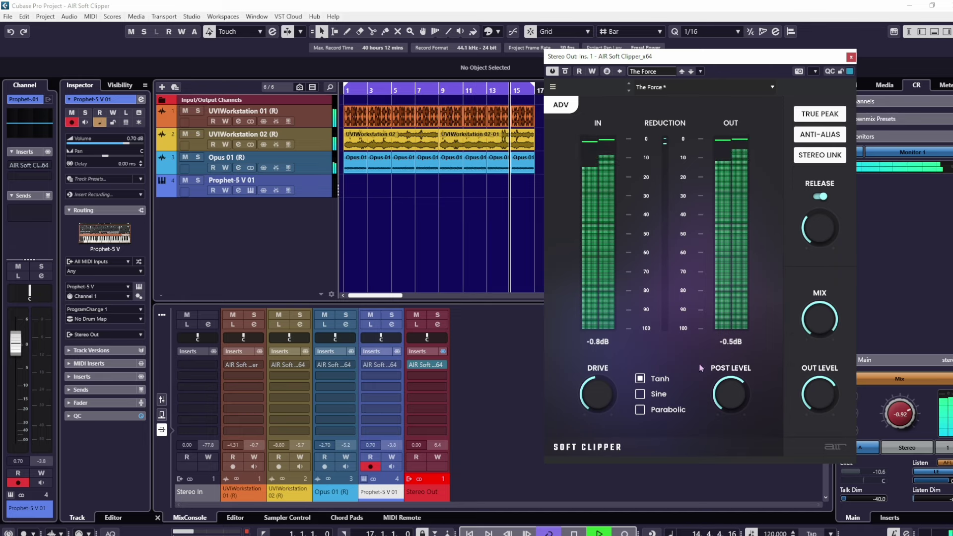
pyautogui.moveTo(16, 352)
pyautogui.mouseDown()
pyautogui.moveTo(18, 376)
pyautogui.moveTo(16, 346)
pyautogui.mouseUp()
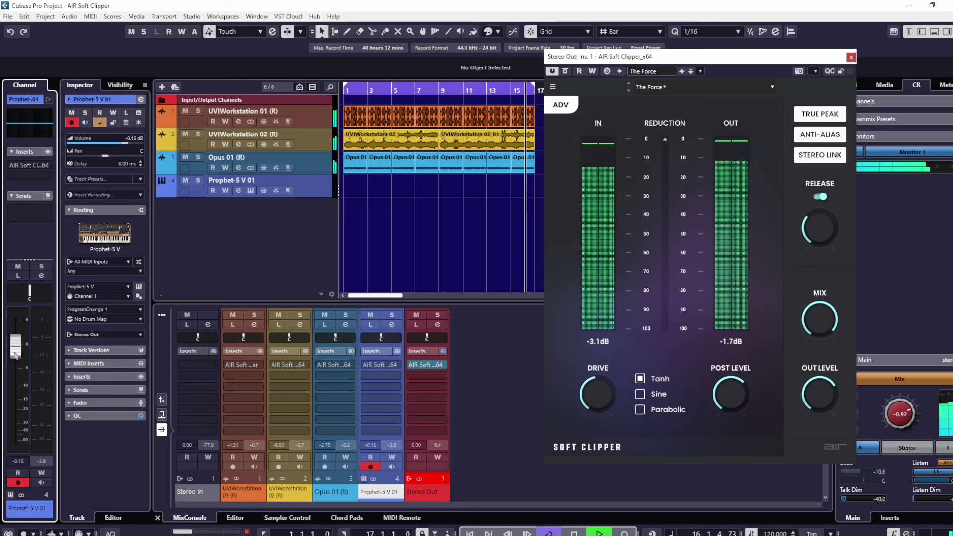
pyautogui.click(427, 493)
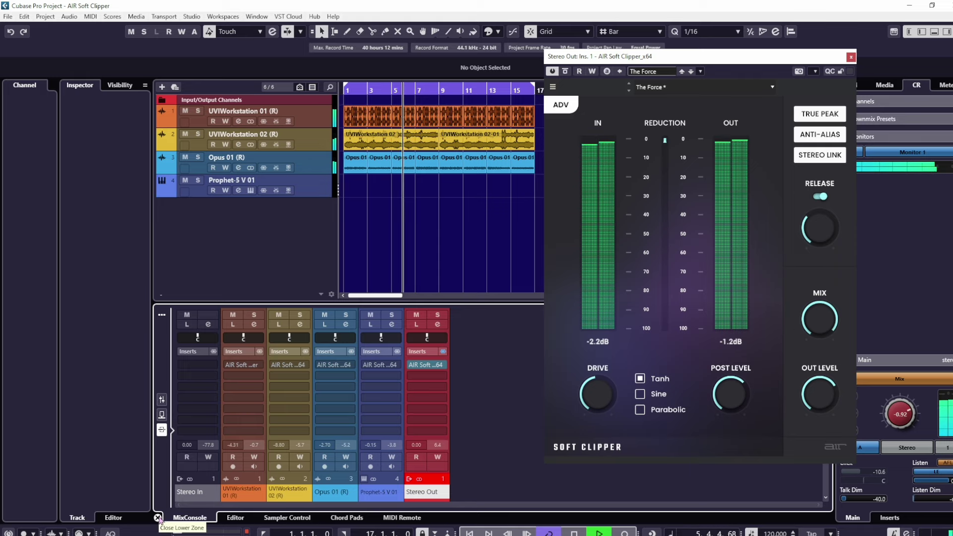
# - Lower the Stereo Out fader to -13.6 dB, load the FeeLS Fruity preset, then raise the fader again
pyautogui.click(161, 400)
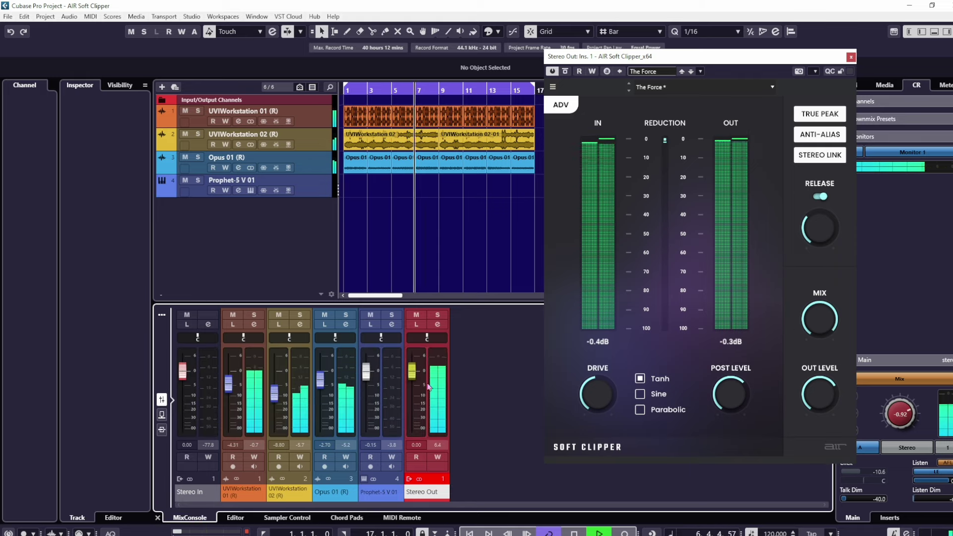
pyautogui.moveTo(412, 372); pyautogui.dragTo(419, 407)
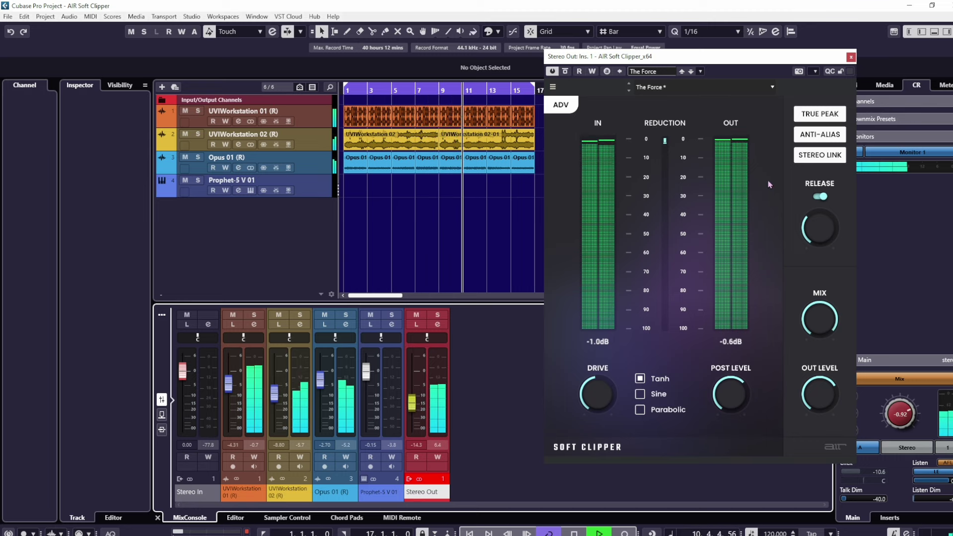
pyautogui.click(653, 72)
pyautogui.click(651, 96)
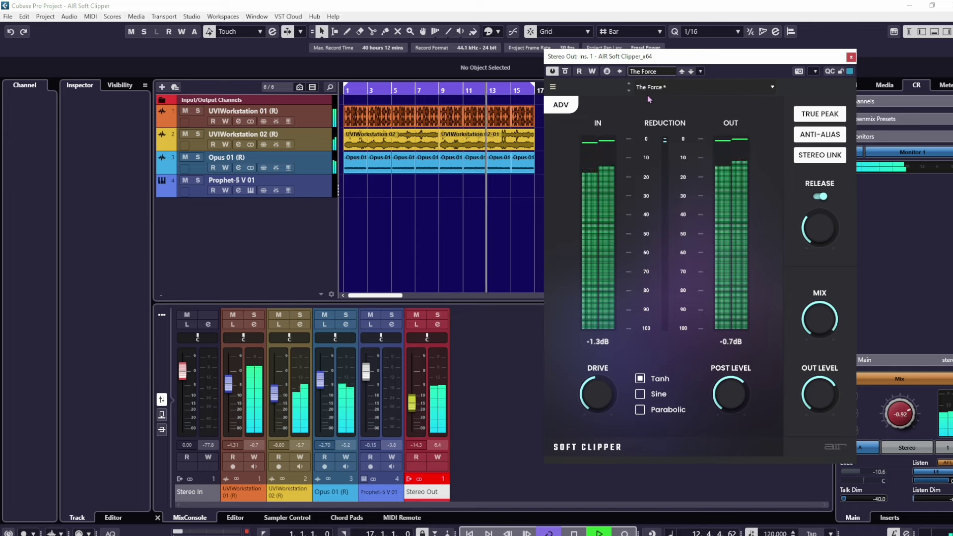
pyautogui.click(652, 94)
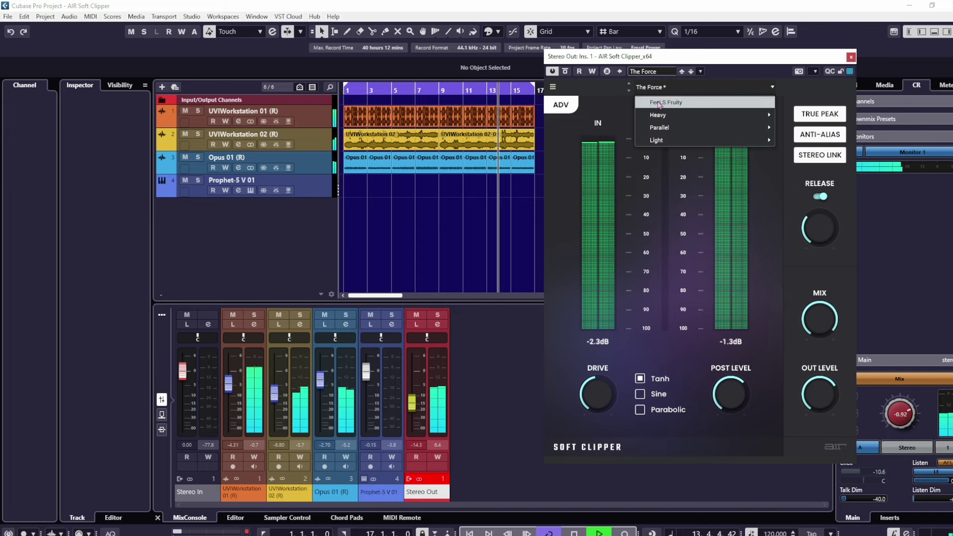
pyautogui.click(658, 104)
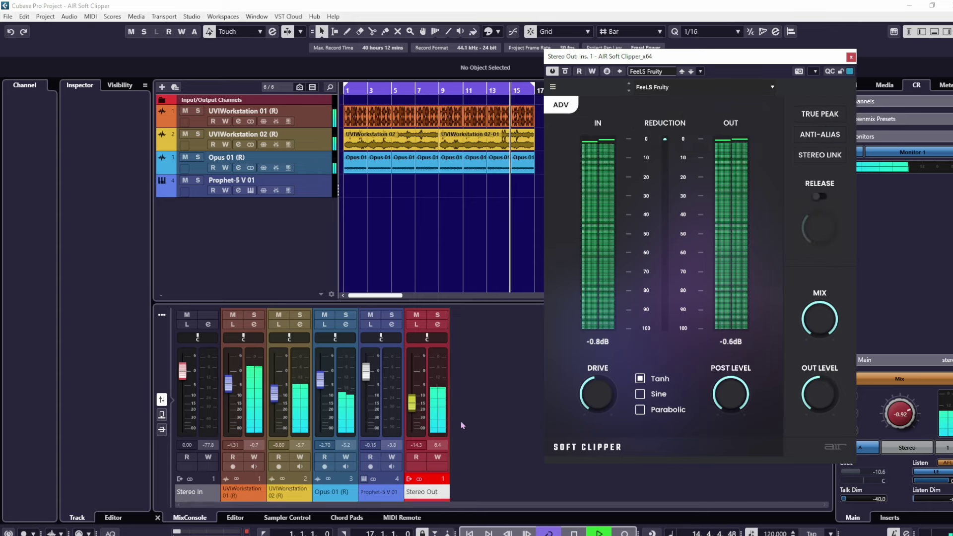
pyautogui.moveTo(411, 403); pyautogui.dragTo(413, 377)
# - Compare FeeLS Fruity against bypass, push Drive higher, and pull the Stereo Out fader down
pyautogui.click(552, 73)
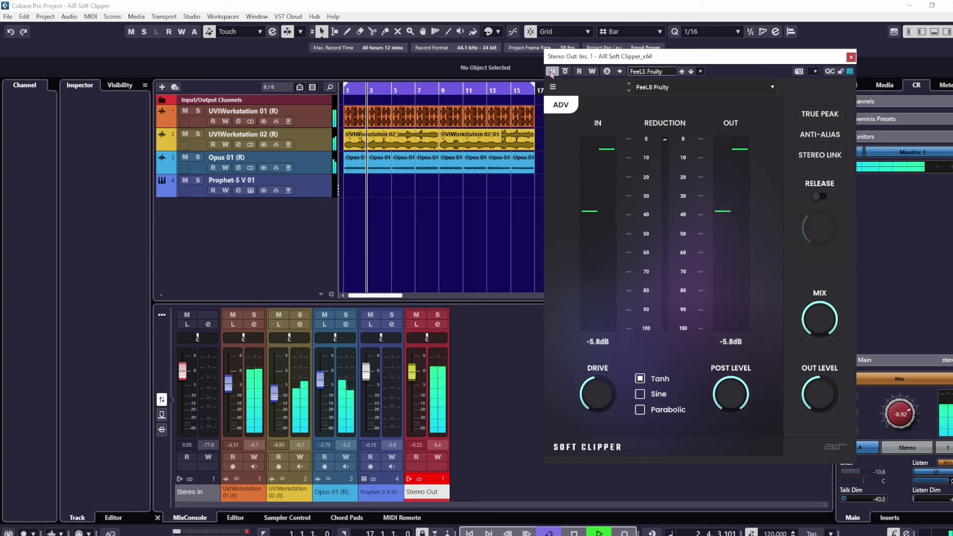
pyautogui.click(552, 72)
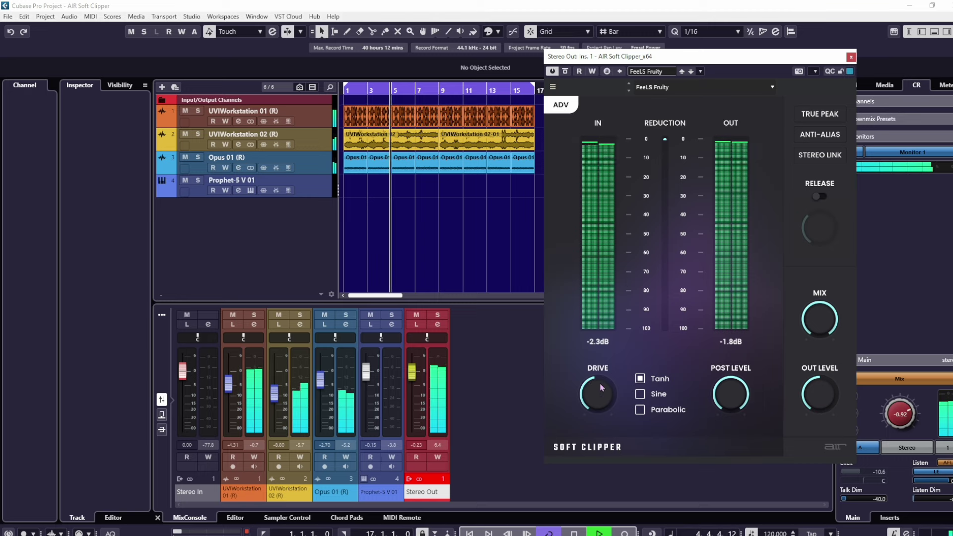
pyautogui.moveTo(597, 395); pyautogui.dragTo(597, 390)
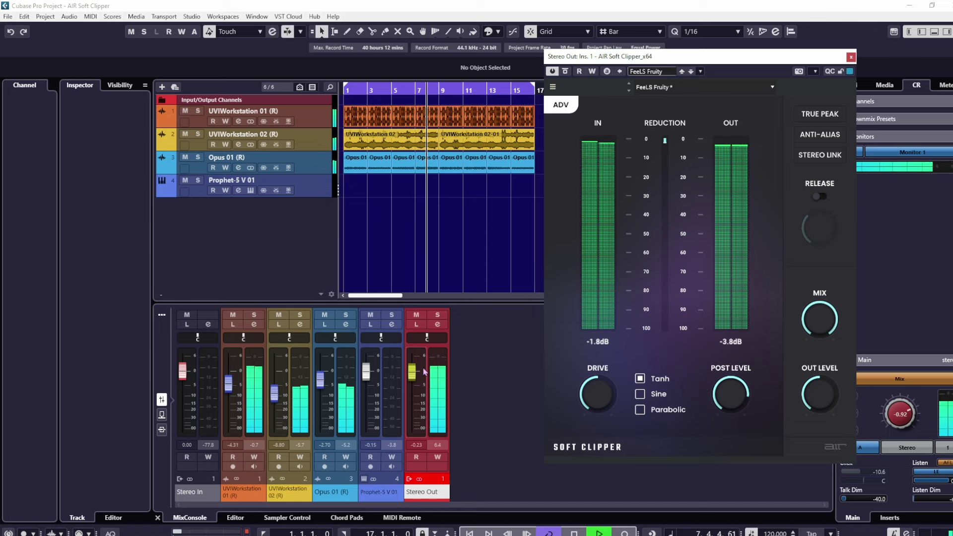
pyautogui.moveTo(411, 371); pyautogui.dragTo(412, 399)
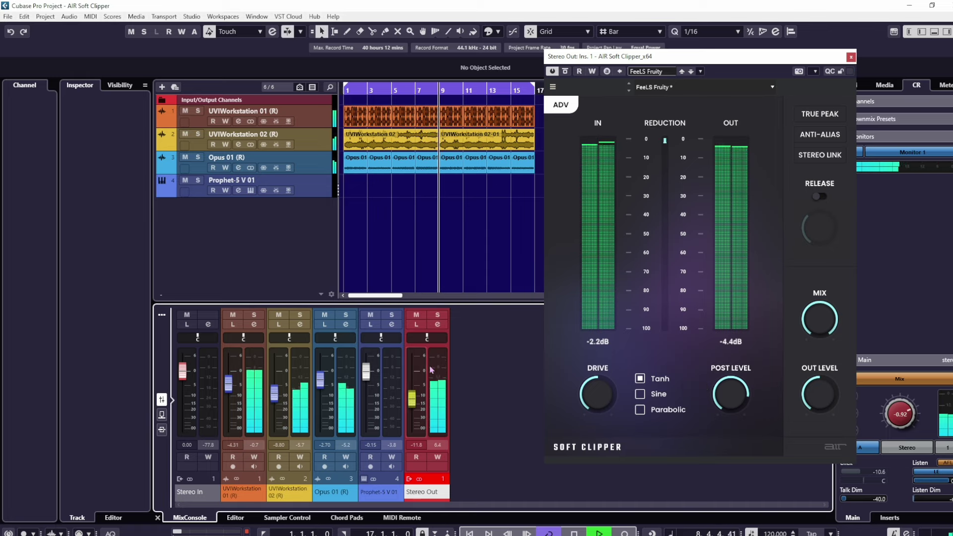
# - Load Heavy > Deep Driver, raise the Stereo Out fader, then drop it to -21.3 dB
pyautogui.click(652, 87)
pyautogui.moveTo(673, 121)
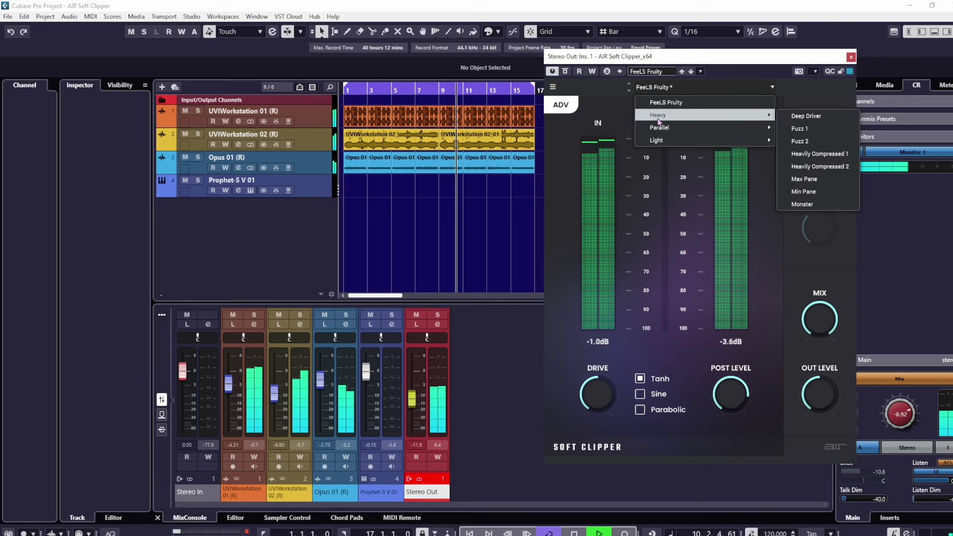
pyautogui.click(805, 117)
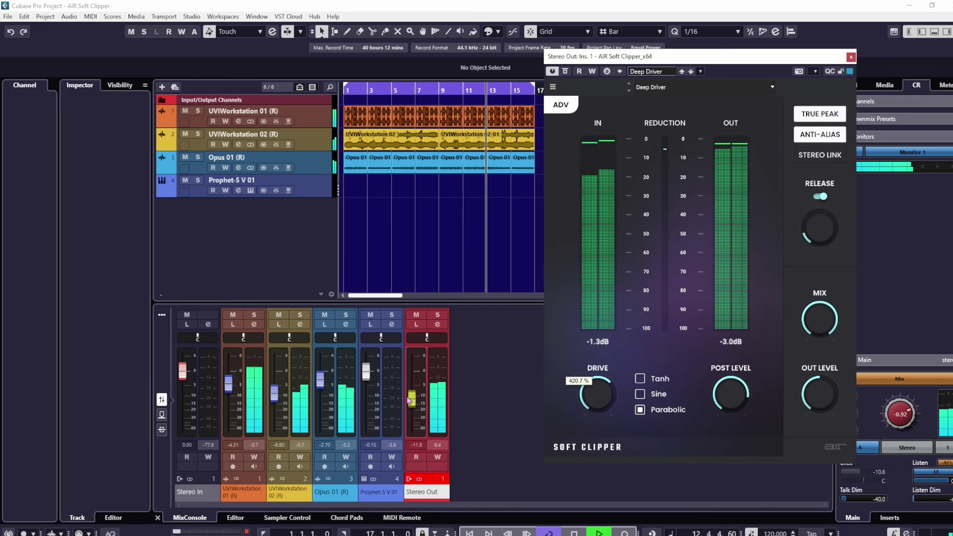
pyautogui.moveTo(410, 401); pyautogui.dragTo(415, 383)
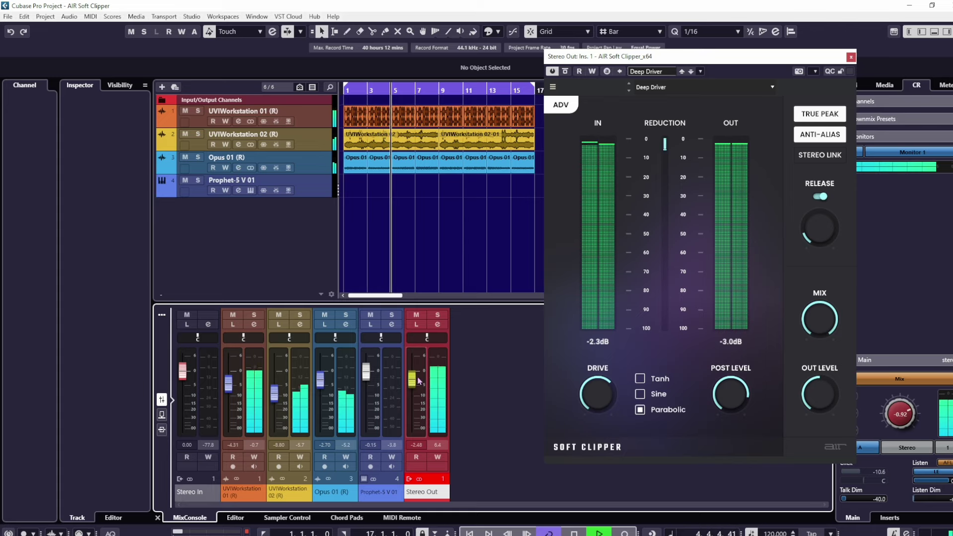
pyautogui.moveTo(412, 378); pyautogui.dragTo(412, 411)
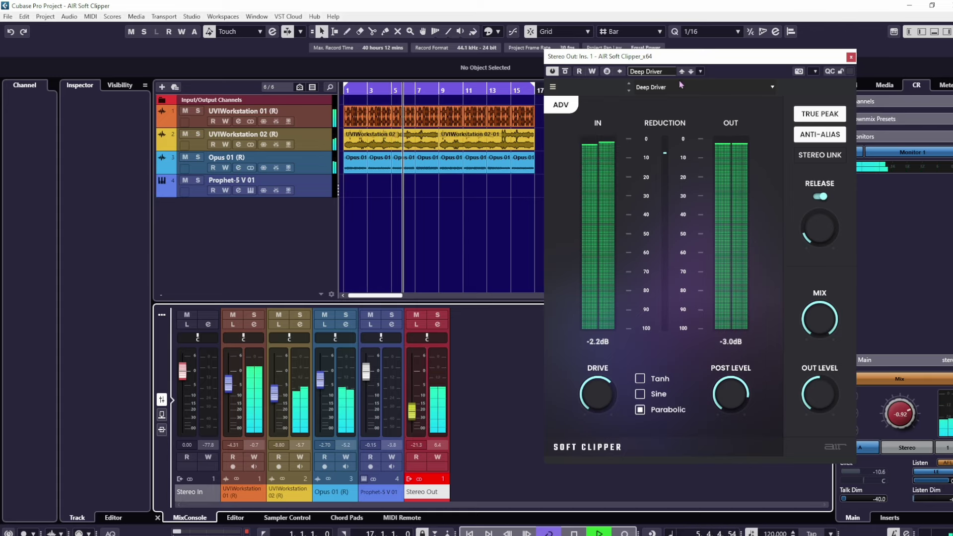
# - Load the Heavy Fuzz 1 preset and raise the Stereo Out master volume
pyautogui.click(659, 73)
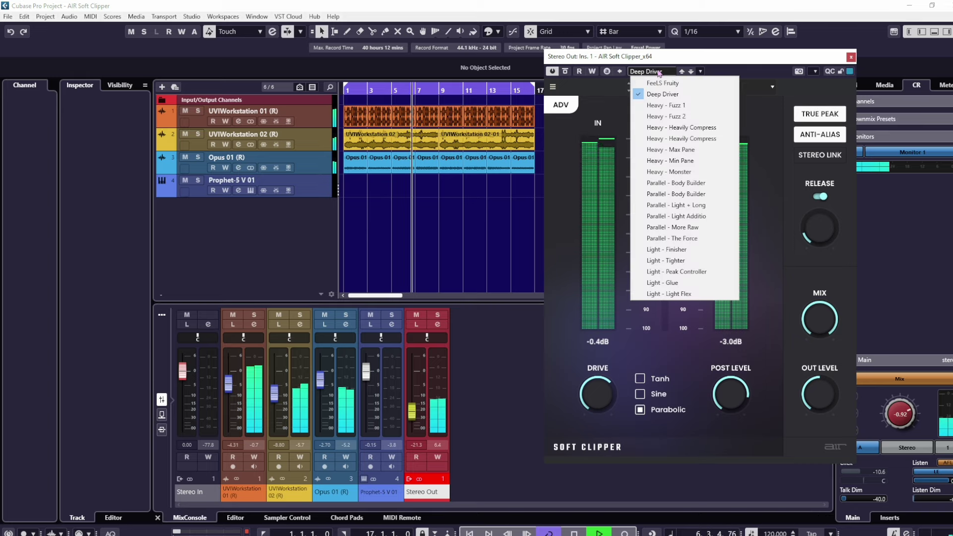
pyautogui.click(665, 107)
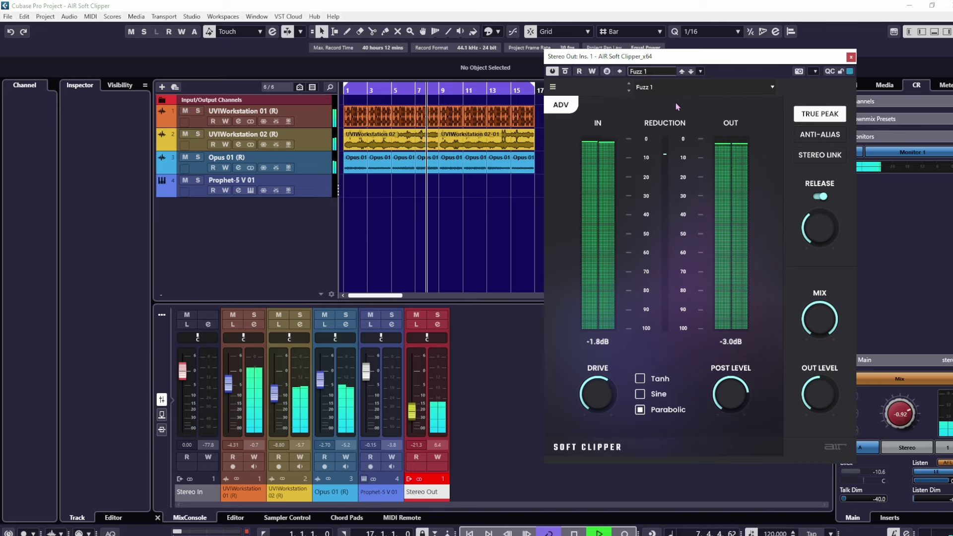
pyautogui.click(658, 87)
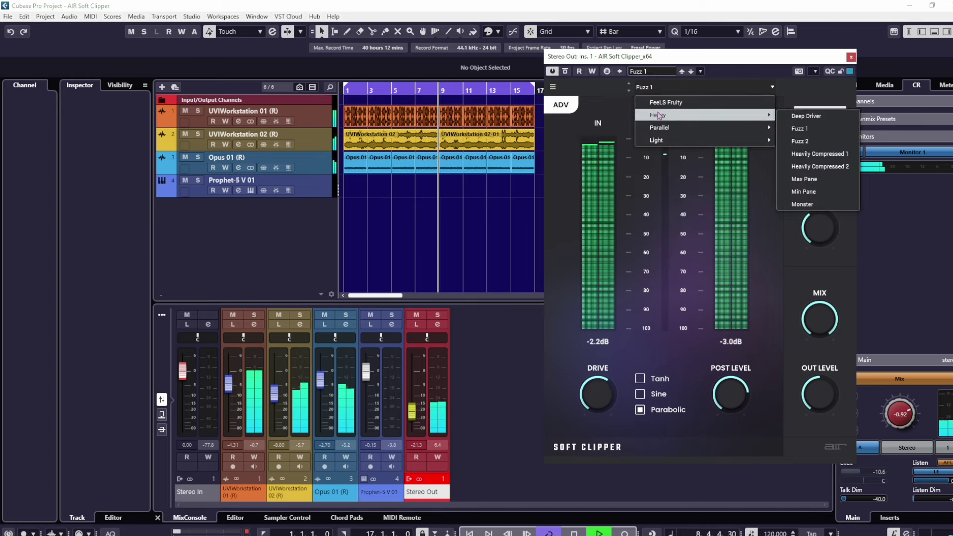
pyautogui.click(553, 208)
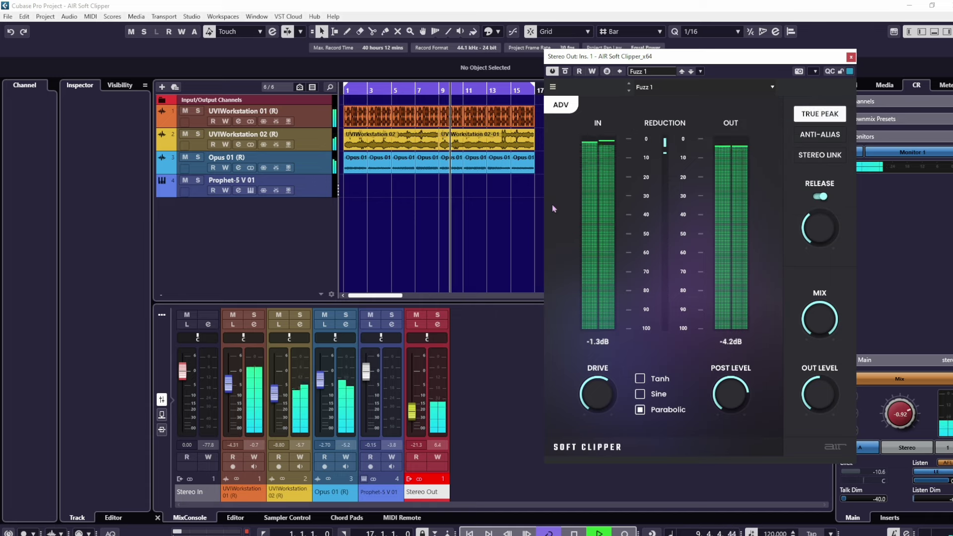
pyautogui.moveTo(412, 411); pyautogui.dragTo(411, 370)
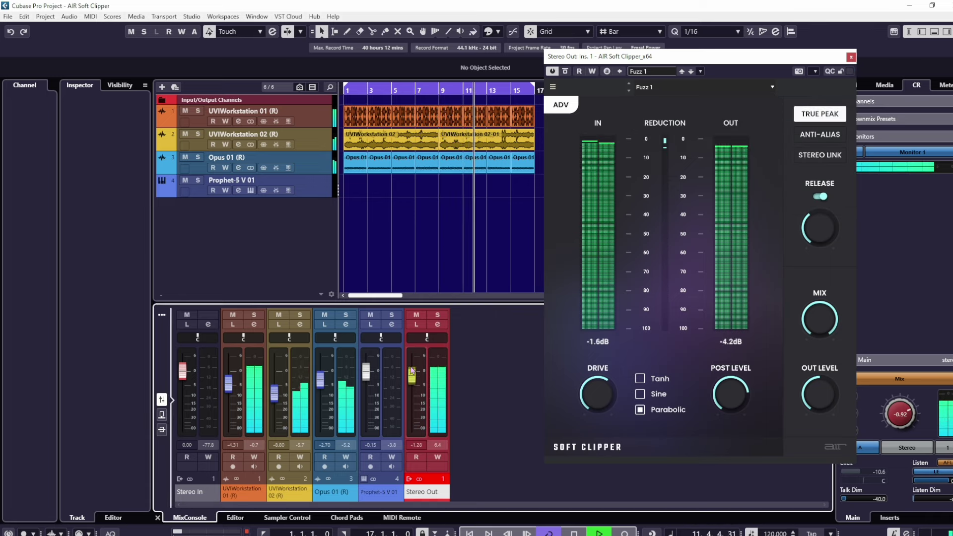
# - Compare Fuzz 1 against bypass and switch its clipping curve to Sine
pyautogui.click(553, 72)
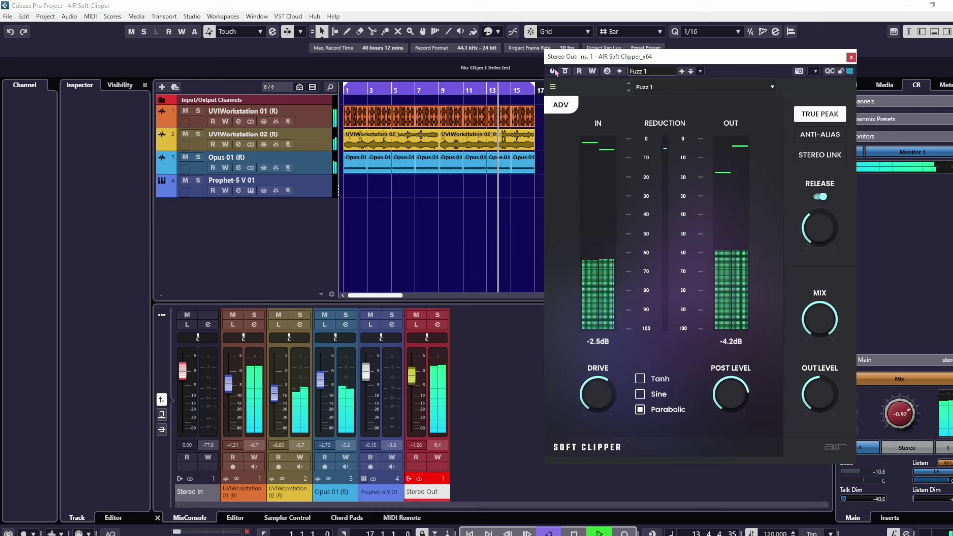
pyautogui.click(554, 72)
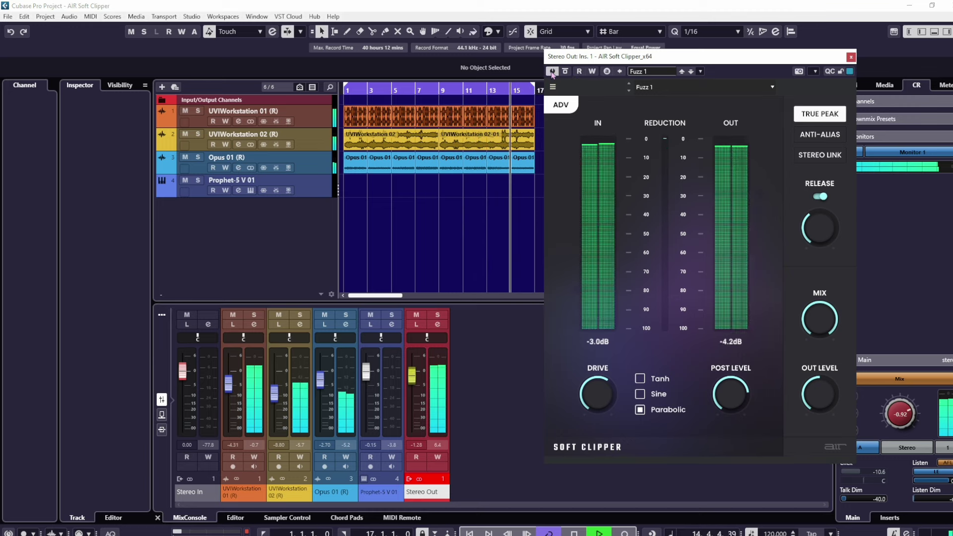
pyautogui.click(647, 395)
pyautogui.moveTo(733, 395)
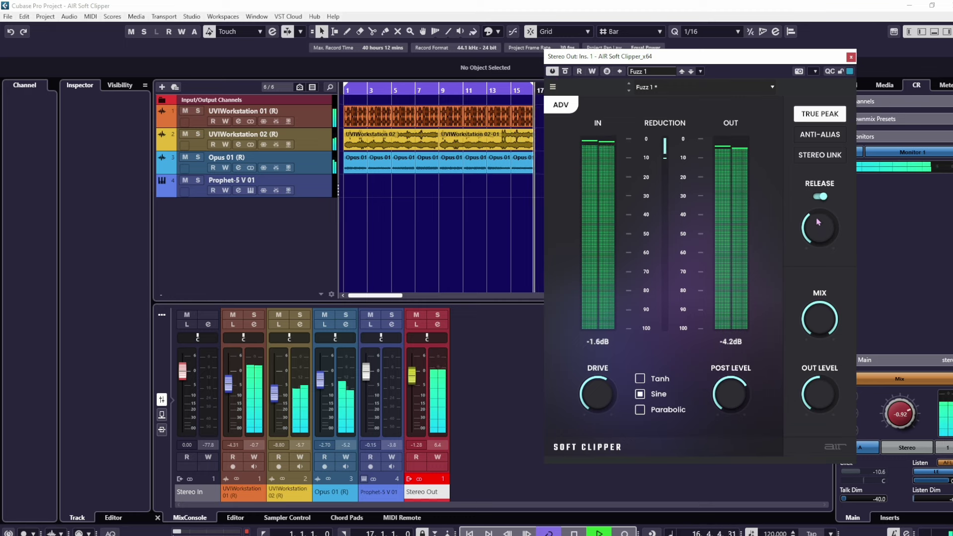
pyautogui.moveTo(822, 228)
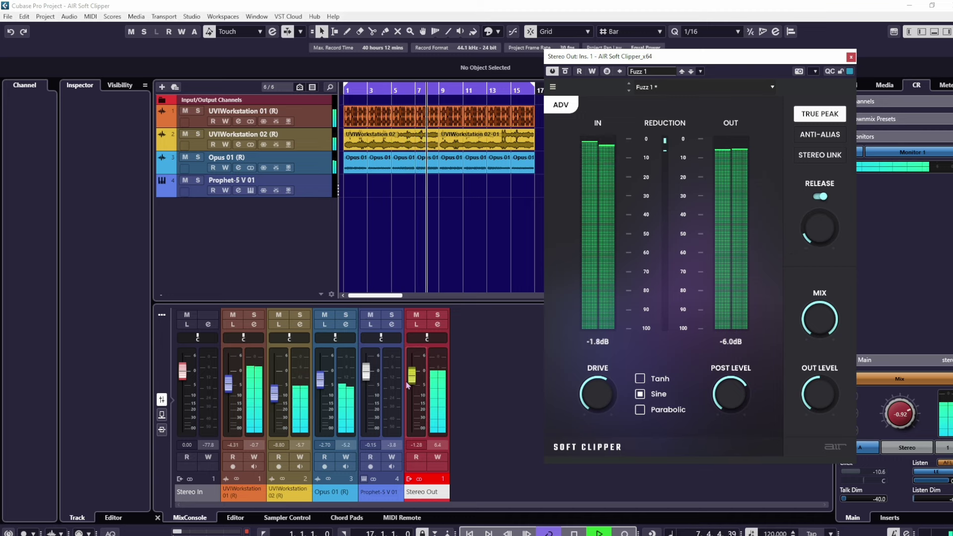
# - Load Heavy > Fuzz 2 (Tanh curve), adjust the Stereo Out fader, and reopen the preset list
pyautogui.moveTo(416, 382); pyautogui.dragTo(416, 402)
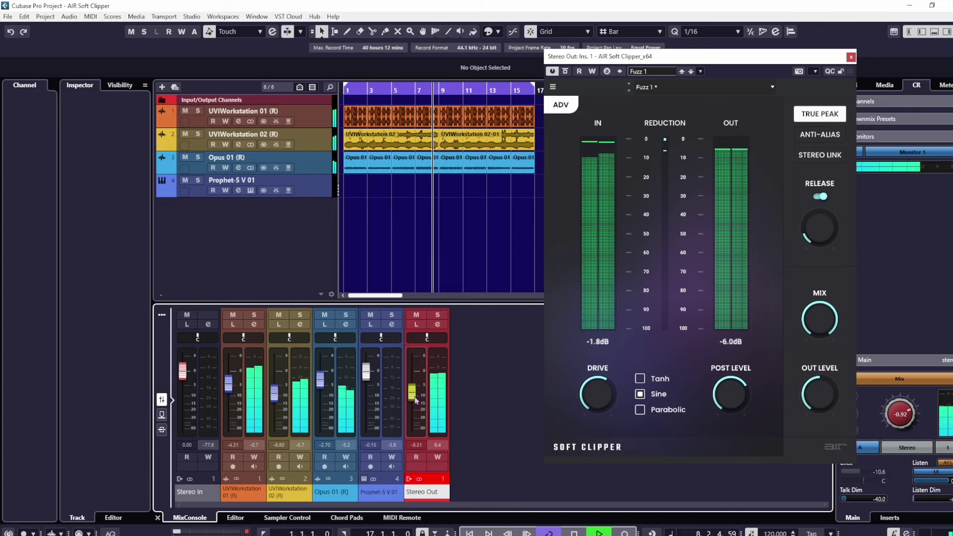
pyautogui.click(652, 88)
pyautogui.moveTo(661, 115)
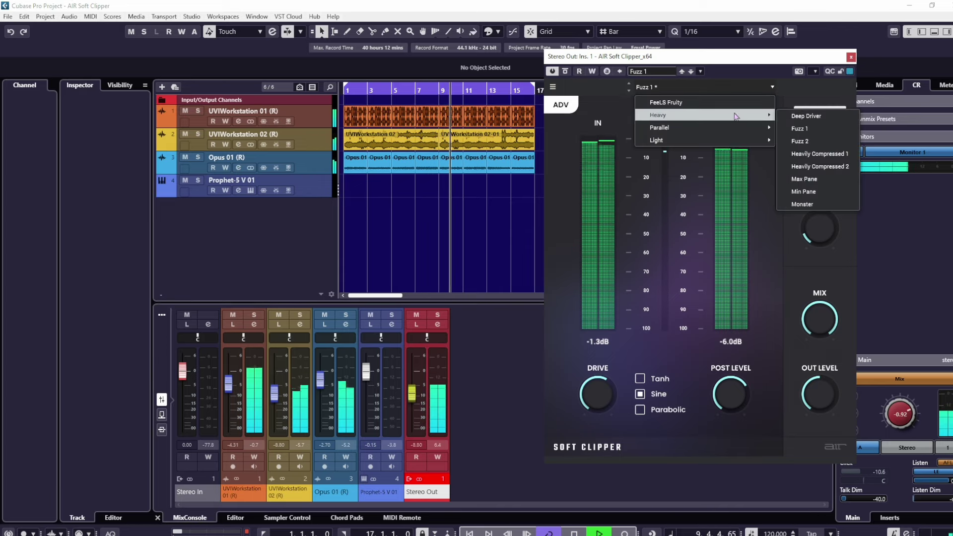
pyautogui.click(801, 142)
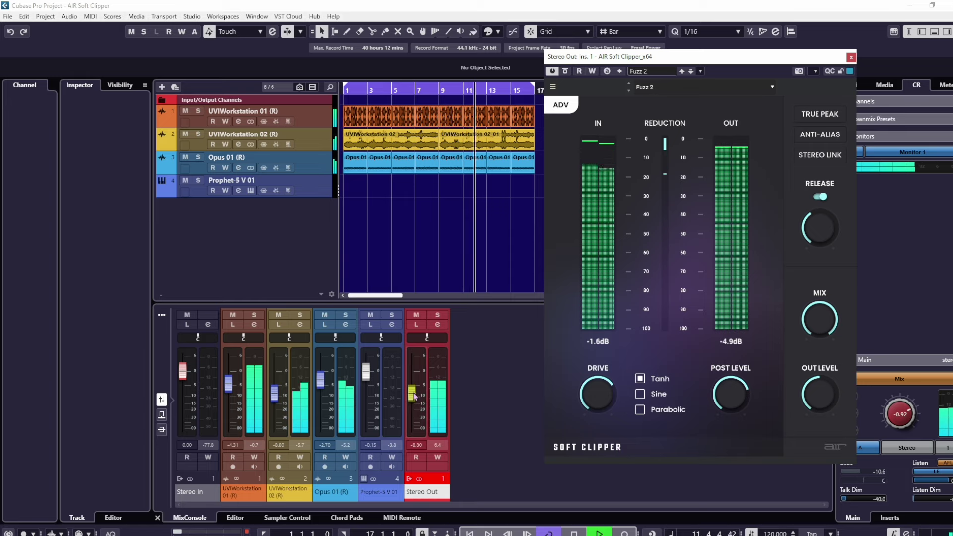
pyautogui.moveTo(412, 396); pyautogui.dragTo(414, 417)
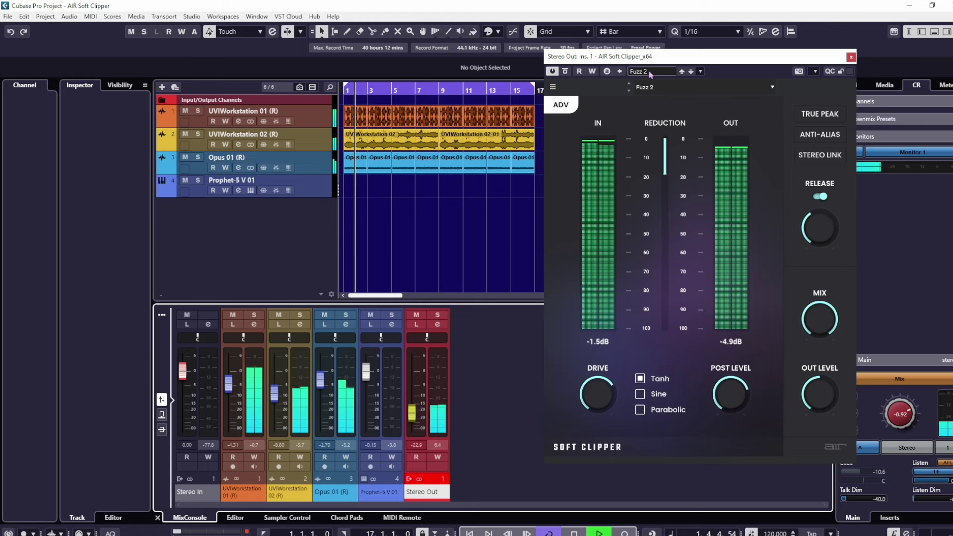
pyautogui.click(645, 88)
pyautogui.click(643, 93)
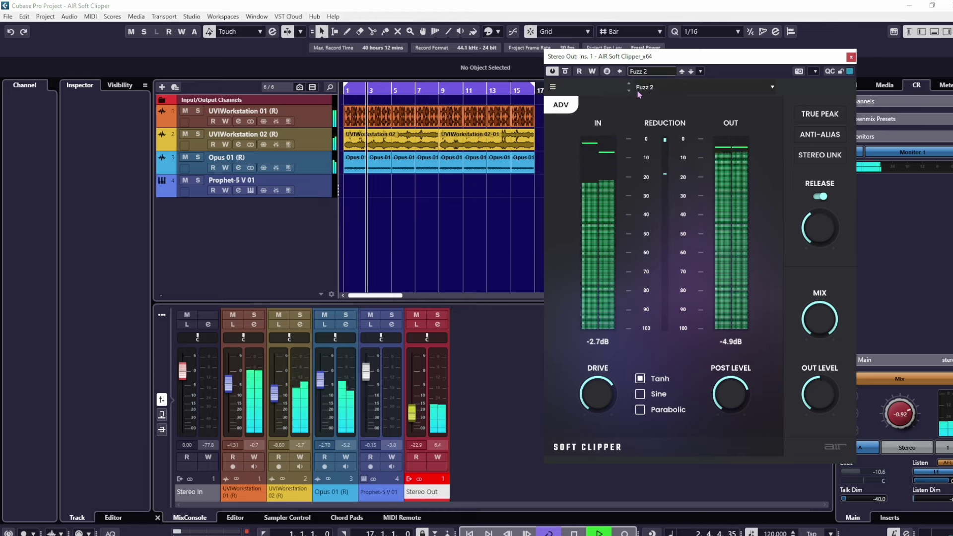
pyautogui.click(643, 91)
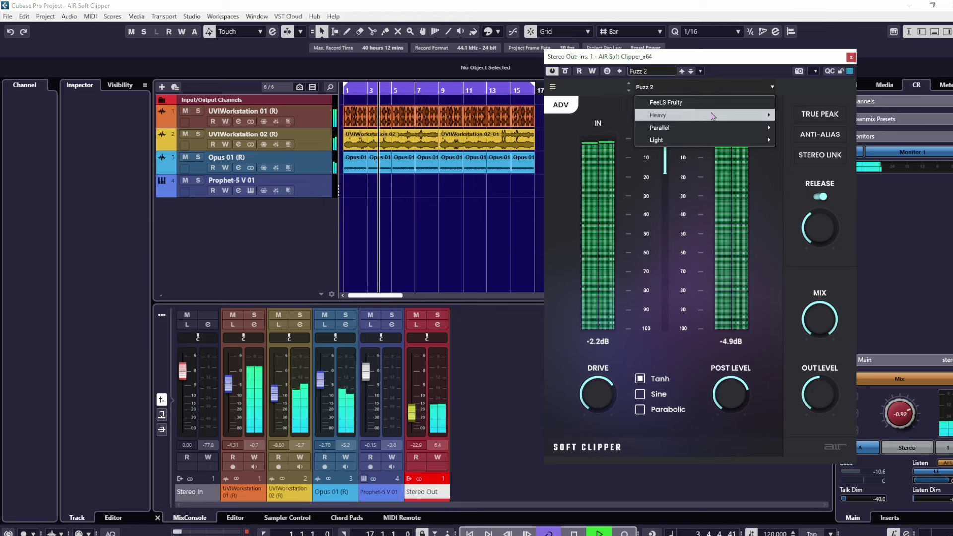
# - Load Heavily Compressed 1, raise the Stereo Out fader, and compare it against bypass
pyautogui.moveTo(715, 116)
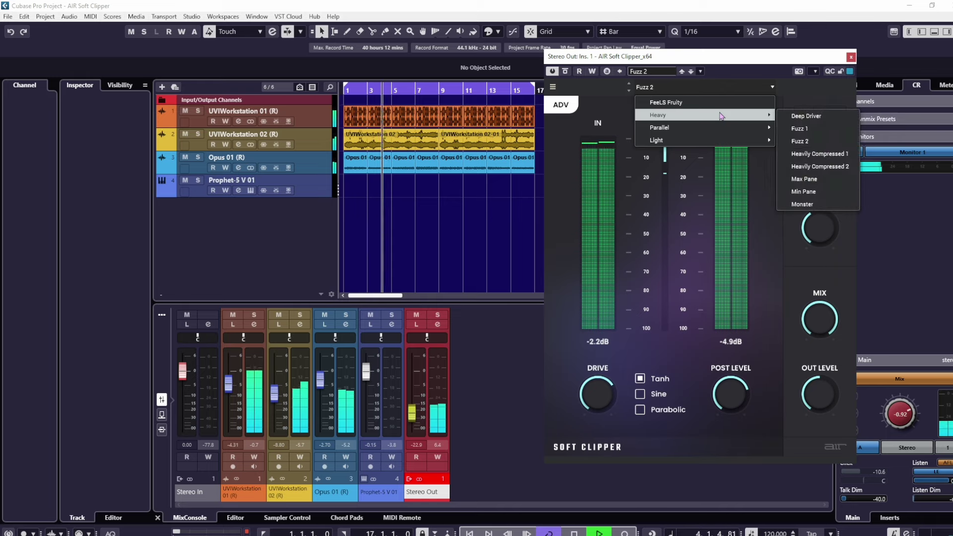
pyautogui.click(826, 154)
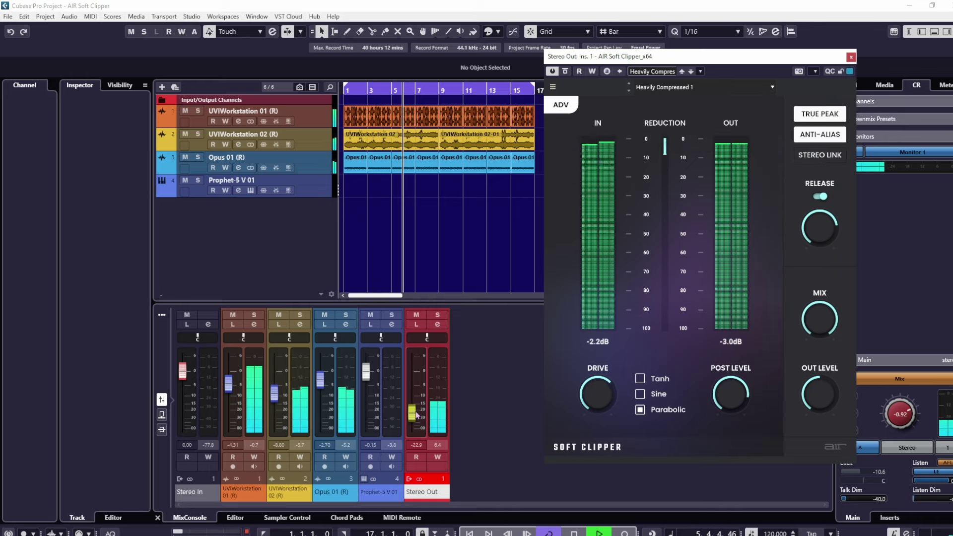
pyautogui.moveTo(412, 413); pyautogui.dragTo(410, 381)
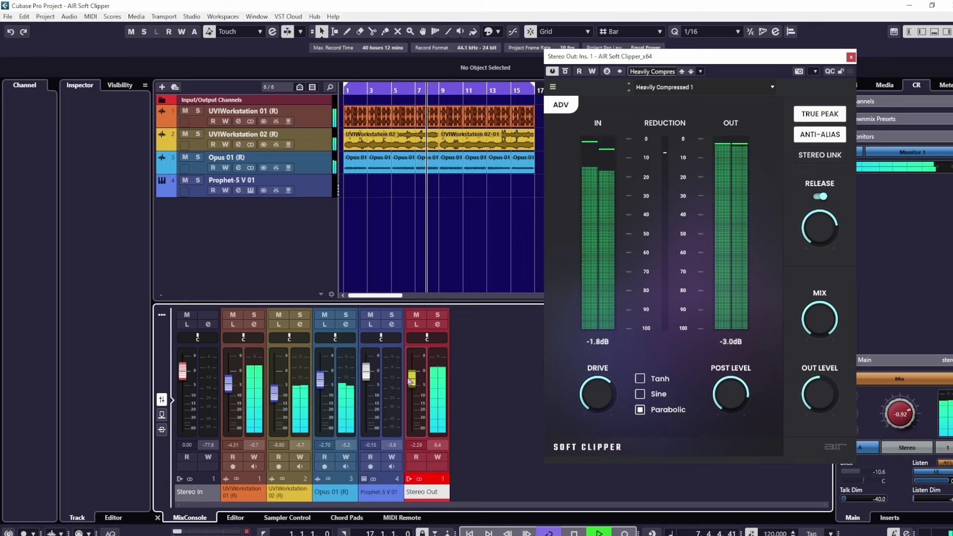
pyautogui.click(552, 71)
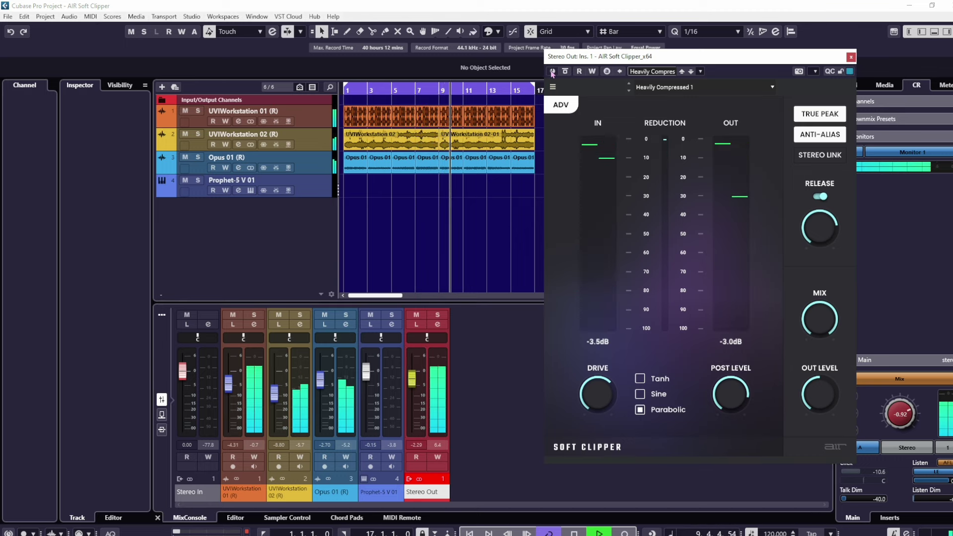
pyautogui.click(552, 71)
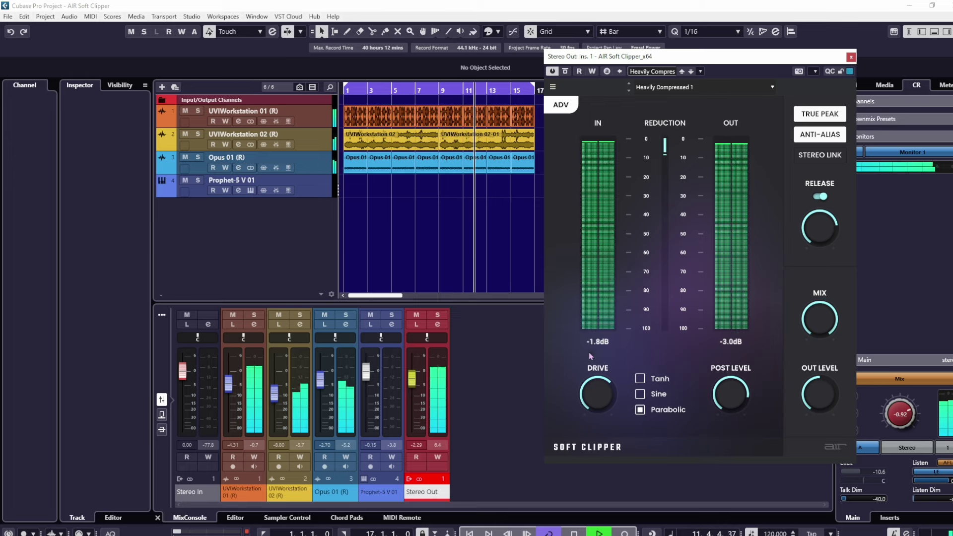
# - Switch the curve to Sine, adjust Drive, and lengthen Release to about 34 ms
pyautogui.click(640, 394)
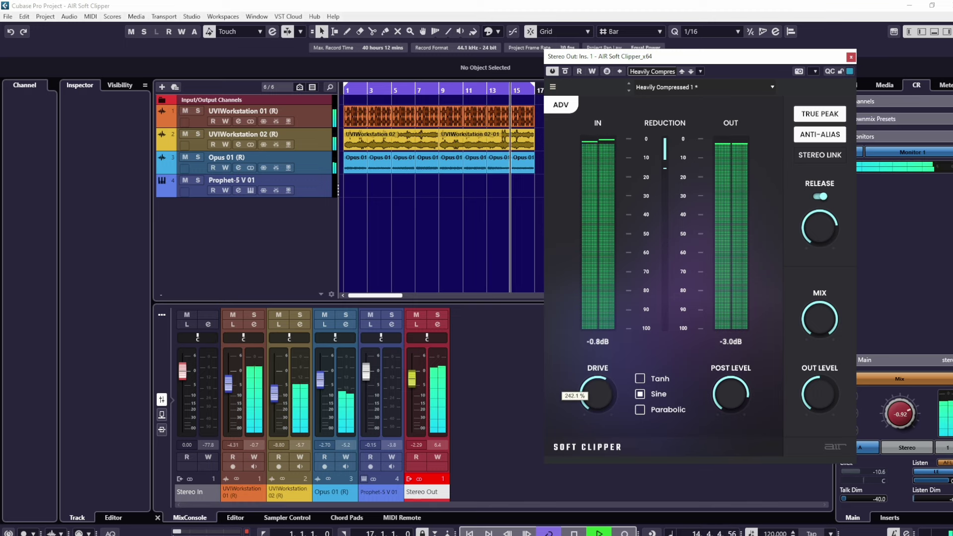
pyautogui.moveTo(800, 386); pyautogui.dragTo(806, 390)
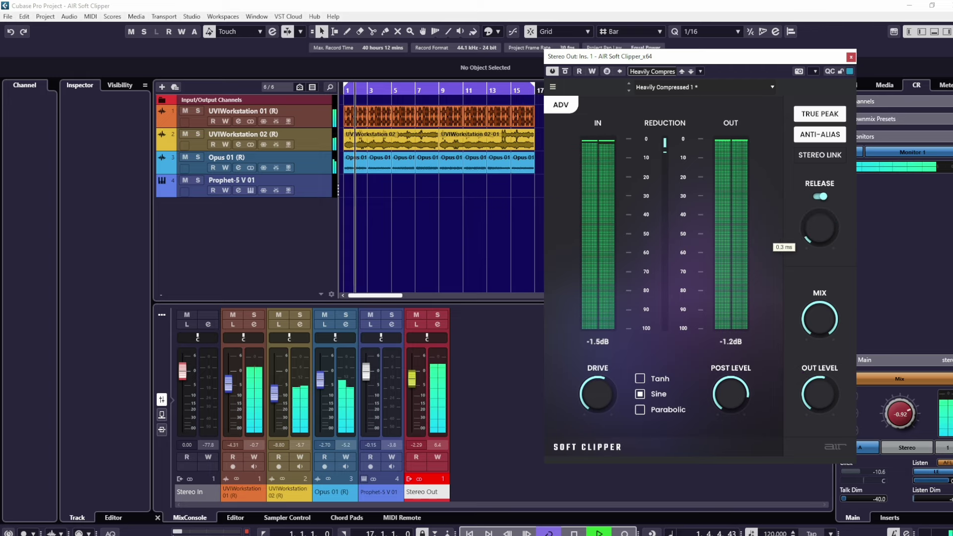
pyautogui.moveTo(819, 227); pyautogui.dragTo(819, 218)
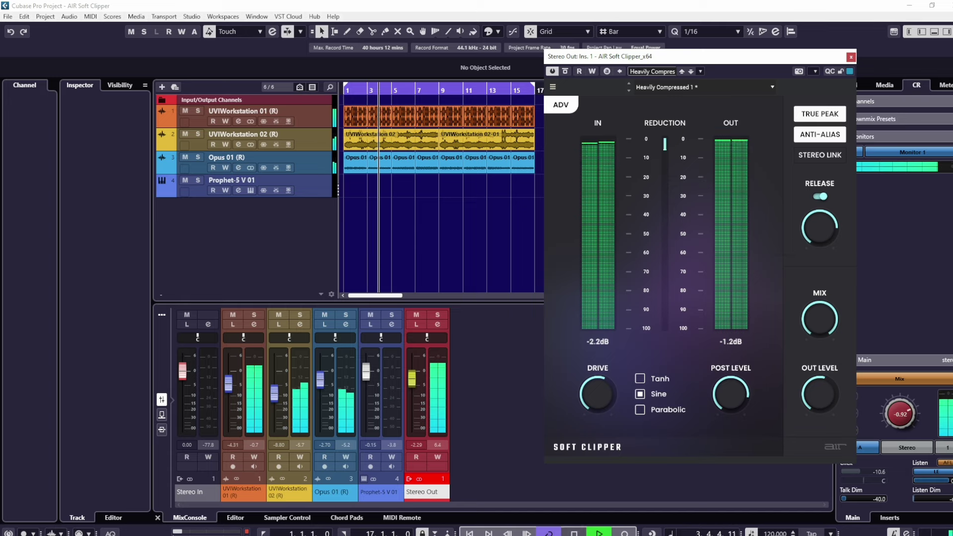
# - Dip and restore the Stereo Out volume, then shorten the clipper's release to a very short time
pyautogui.moveTo(411, 383); pyautogui.dragTo(411, 418)
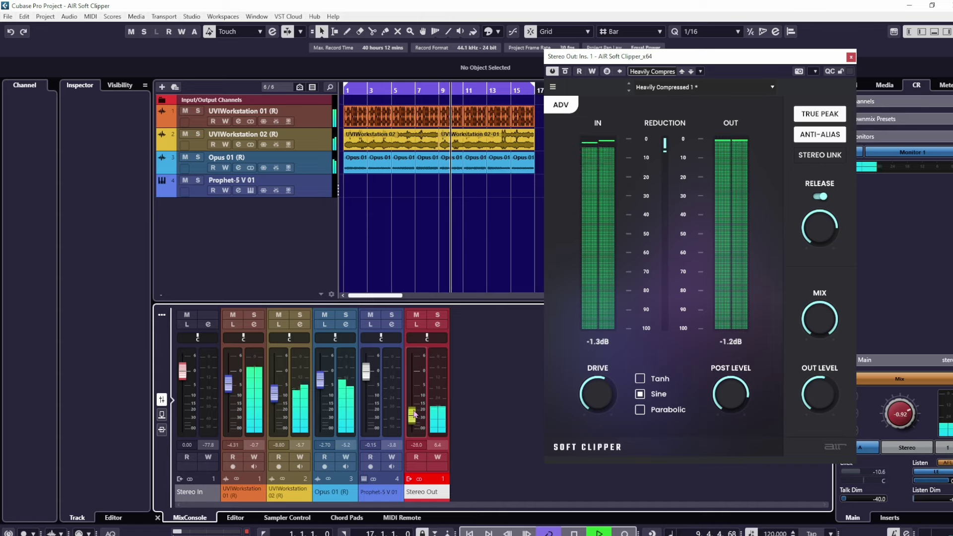
pyautogui.moveTo(414, 410); pyautogui.dragTo(411, 373)
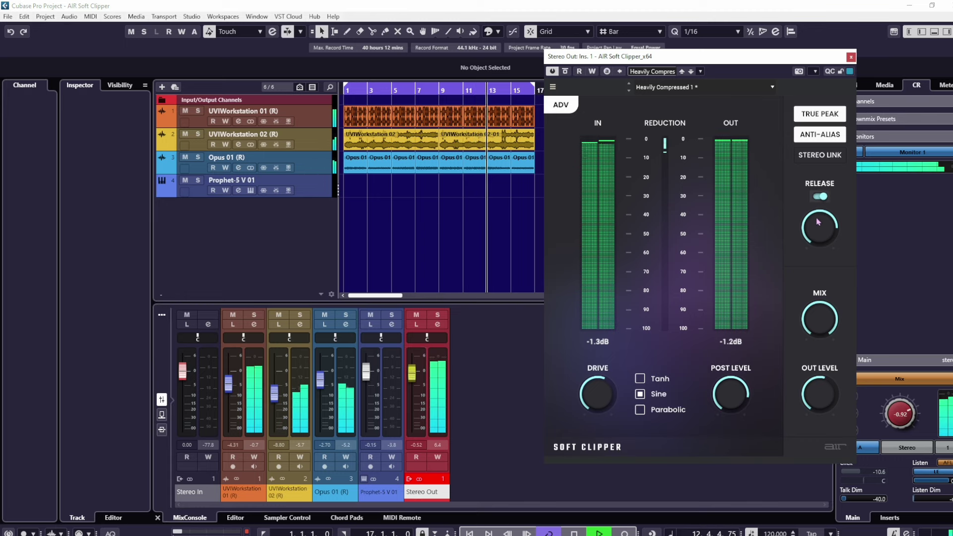
pyautogui.moveTo(822, 227)
pyautogui.moveTo(818, 227); pyautogui.dragTo(818, 248)
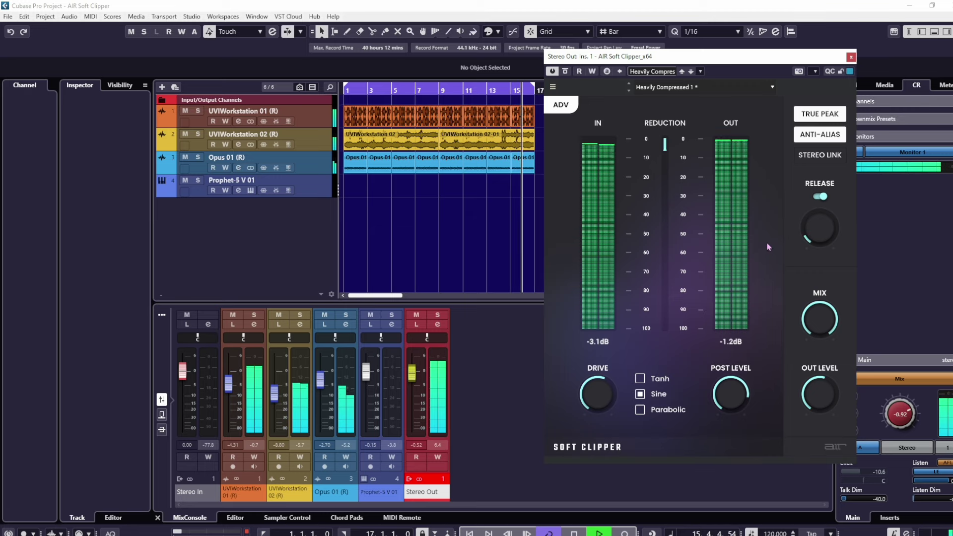
pyautogui.moveTo(814, 237)
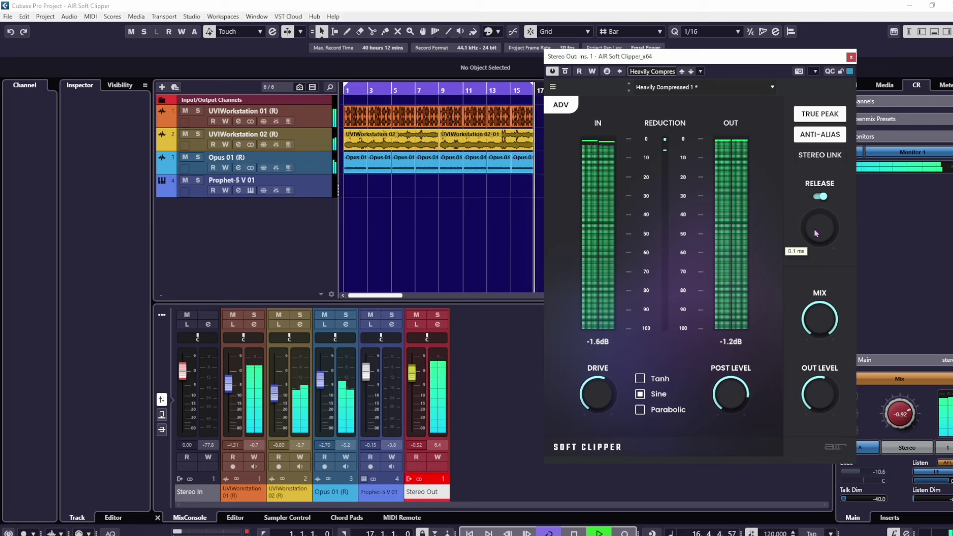
pyautogui.moveTo(815, 234); pyautogui.dragTo(816, 230)
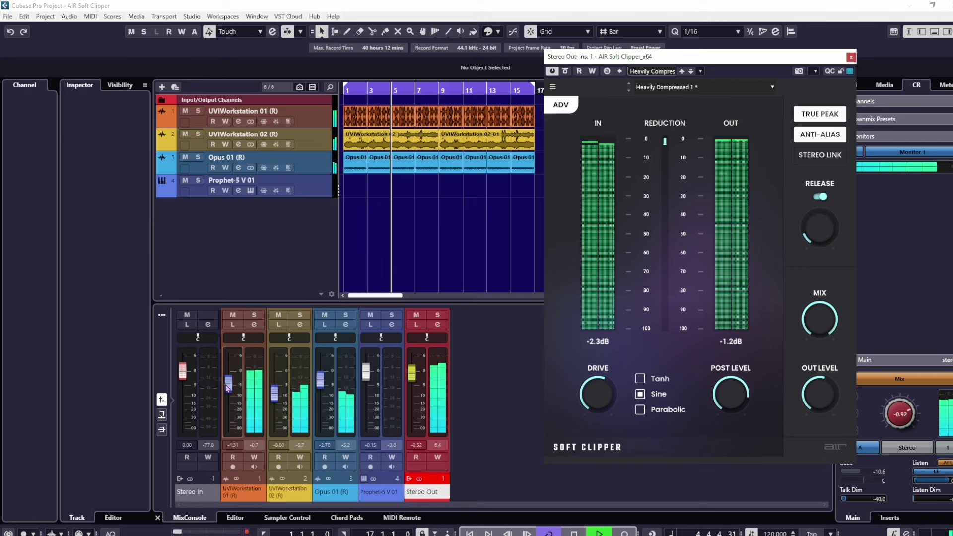
# - Lower the UVIWorkstation 01 channel and rebalance the Stereo Out master volume
pyautogui.moveTo(231, 387)
pyautogui.mouseDown()
pyautogui.moveTo(230, 415)
pyautogui.moveTo(228, 380)
pyautogui.mouseUp()
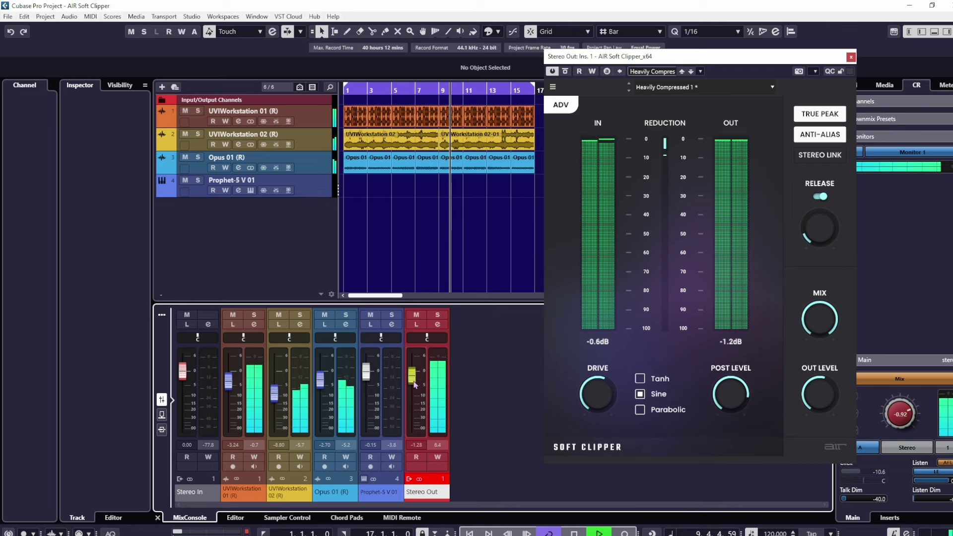
pyautogui.moveTo(416, 388); pyautogui.dragTo(418, 419)
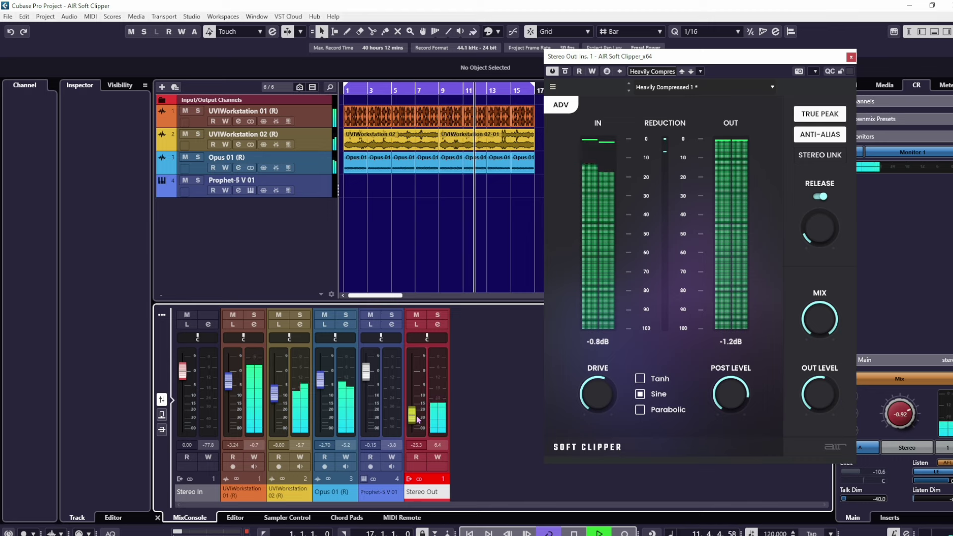
pyautogui.moveTo(418, 419); pyautogui.dragTo(415, 410)
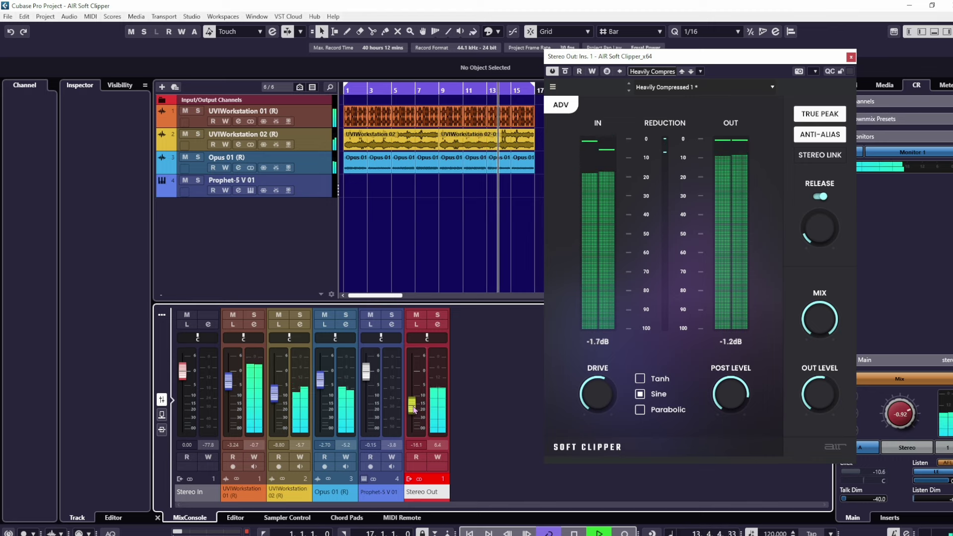
pyautogui.moveTo(415, 410)
pyautogui.mouseDown()
pyautogui.moveTo(411, 382)
pyautogui.moveTo(411, 408)
pyautogui.mouseUp()
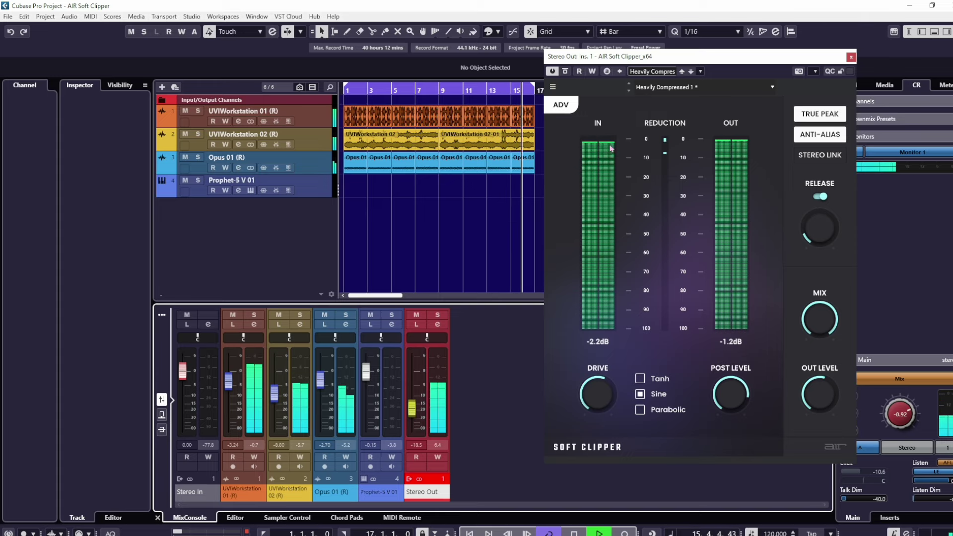
# - Load Heavy > Heavily Compressed 2, shorten Release, raise Drive, and trim the Stereo Out level
pyautogui.click(683, 88)
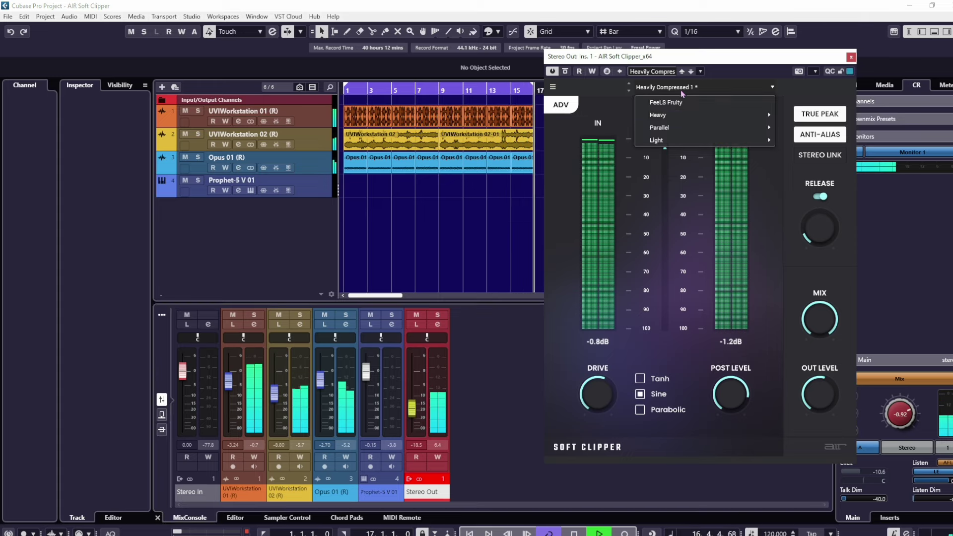
pyautogui.moveTo(704, 114)
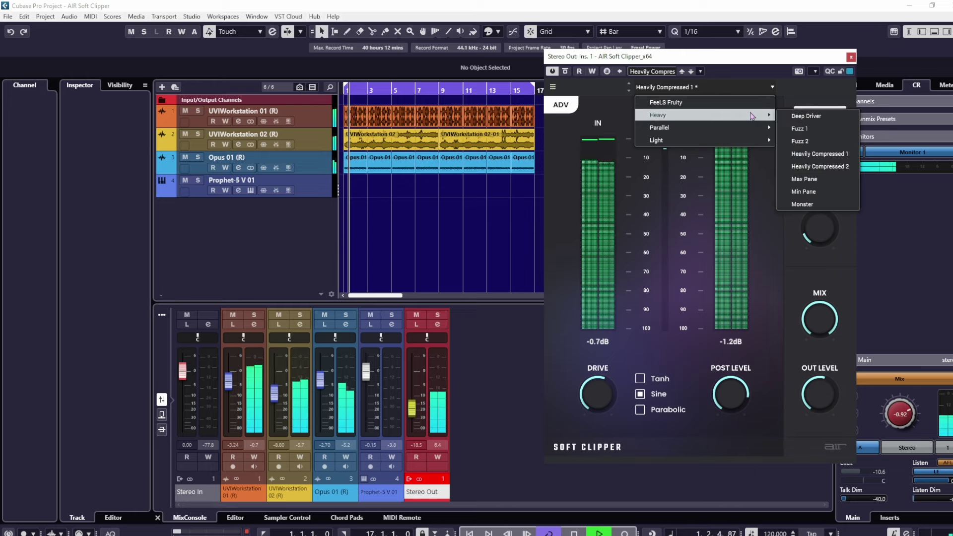
pyautogui.click(815, 166)
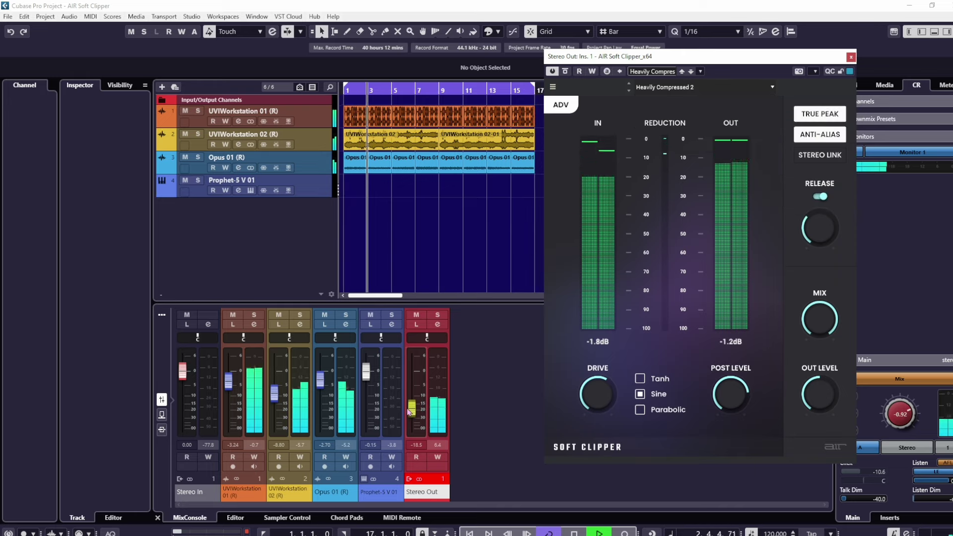
pyautogui.moveTo(409, 411); pyautogui.dragTo(411, 377)
pyautogui.moveTo(819, 228)
pyautogui.mouseDown()
pyautogui.moveTo(819, 268)
pyautogui.moveTo(819, 213)
pyautogui.moveTo(819, 231)
pyautogui.mouseUp()
pyautogui.moveTo(596, 392); pyautogui.dragTo(597, 385)
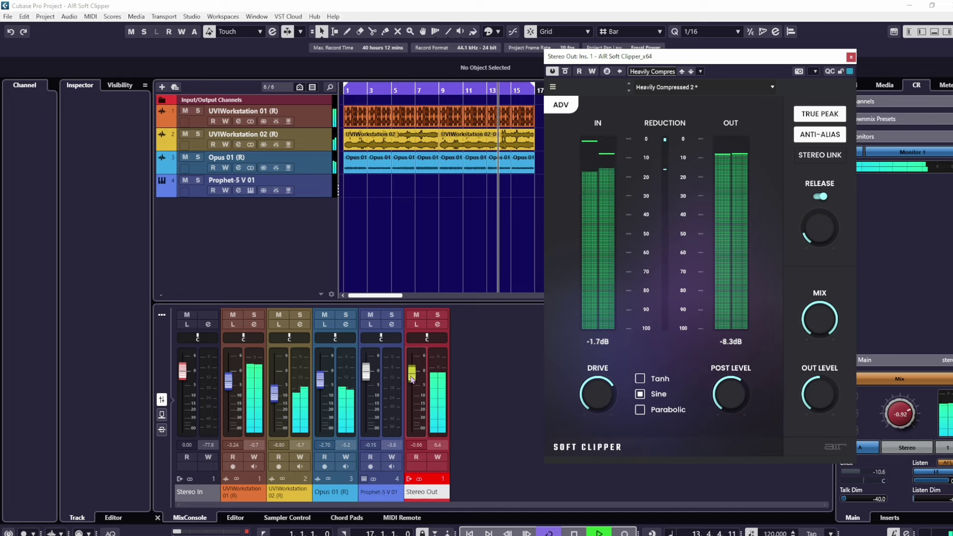
pyautogui.moveTo(412, 374)
pyautogui.mouseDown()
pyautogui.moveTo(415, 416)
pyautogui.moveTo(412, 382)
pyautogui.mouseUp()
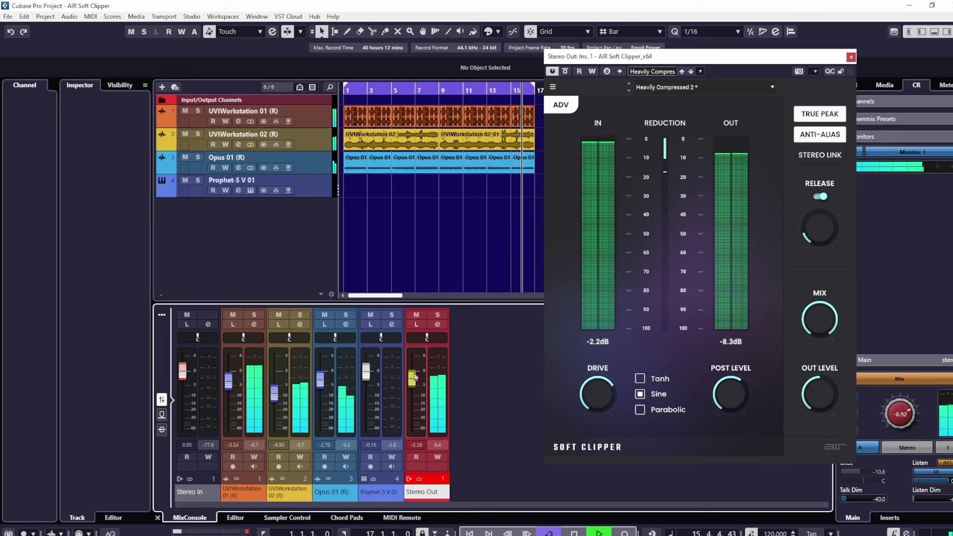
# - Load Heavy > Max Pane and compare it against bypass
pyautogui.click(672, 89)
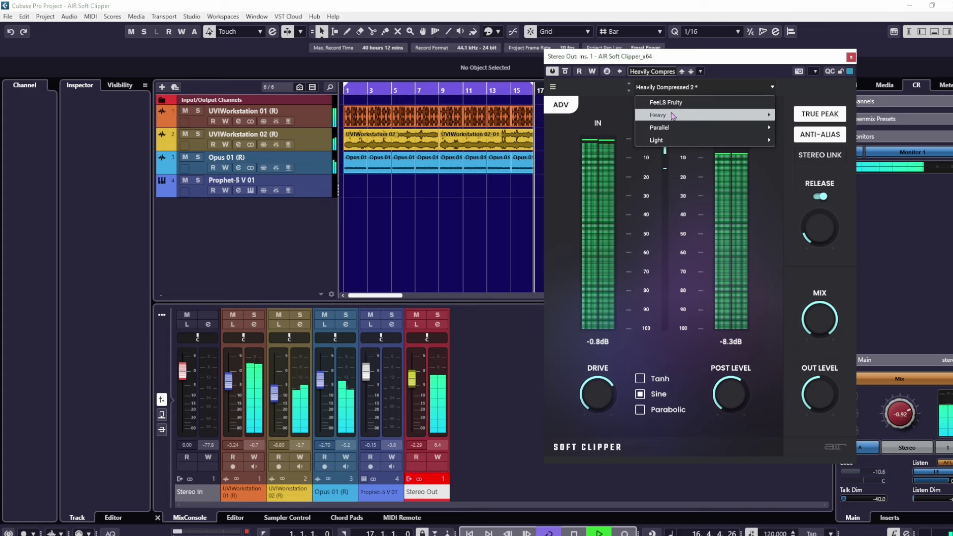
pyautogui.moveTo(660, 114)
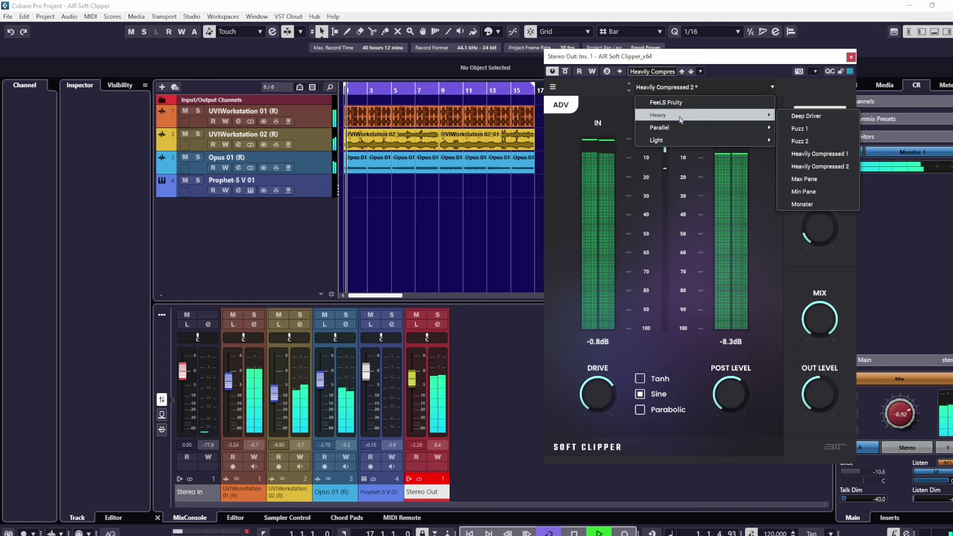
pyautogui.click(804, 179)
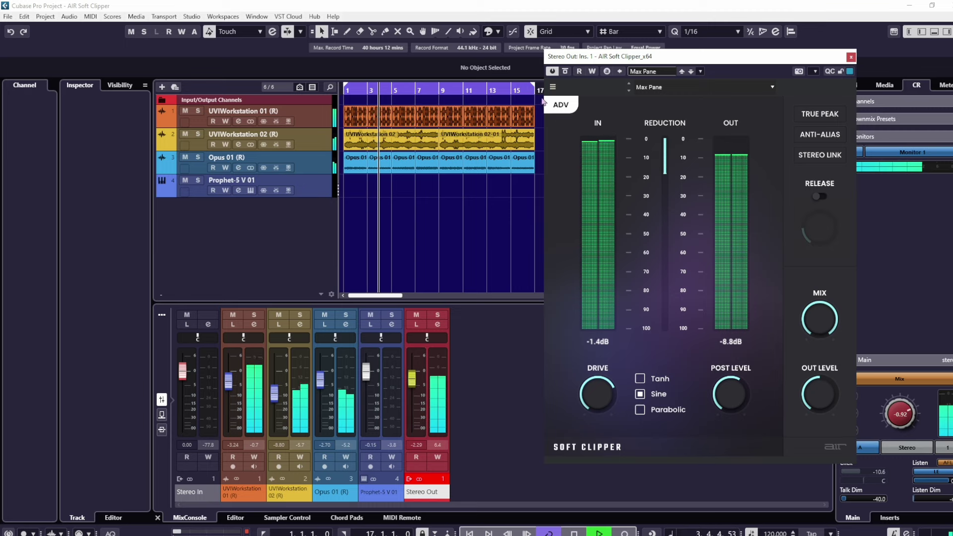
pyautogui.click(551, 71)
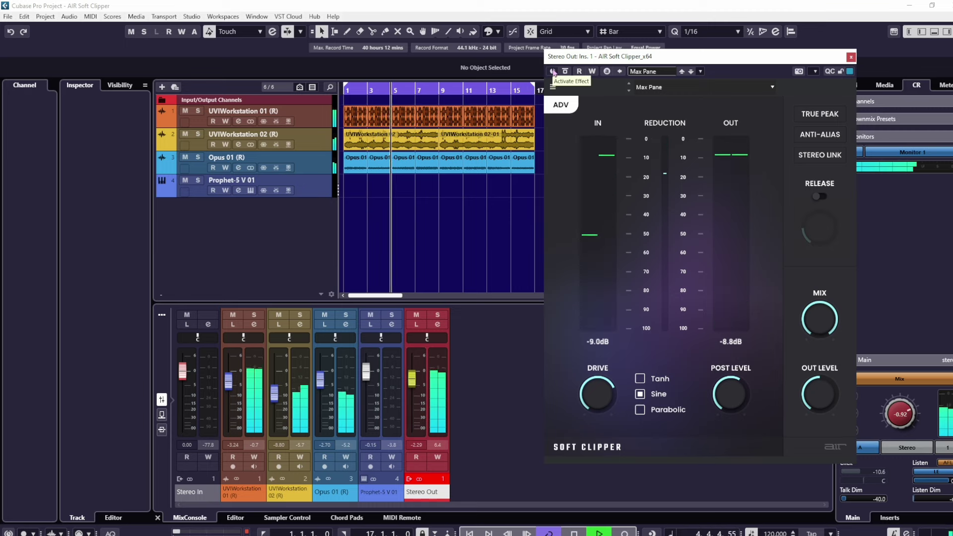
pyautogui.click(551, 71)
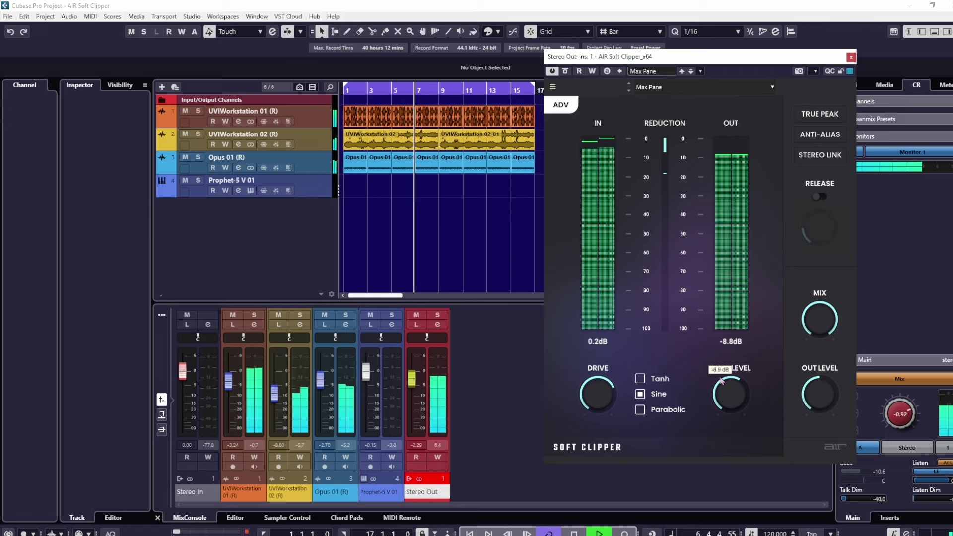
# - Tweak Post Level and Drive, set Mix to 55%, enable Release, and lower the Stereo Out fader
pyautogui.moveTo(722, 387)
pyautogui.mouseDown()
pyautogui.moveTo(722, 427)
pyautogui.moveTo(718, 385)
pyautogui.mouseUp()
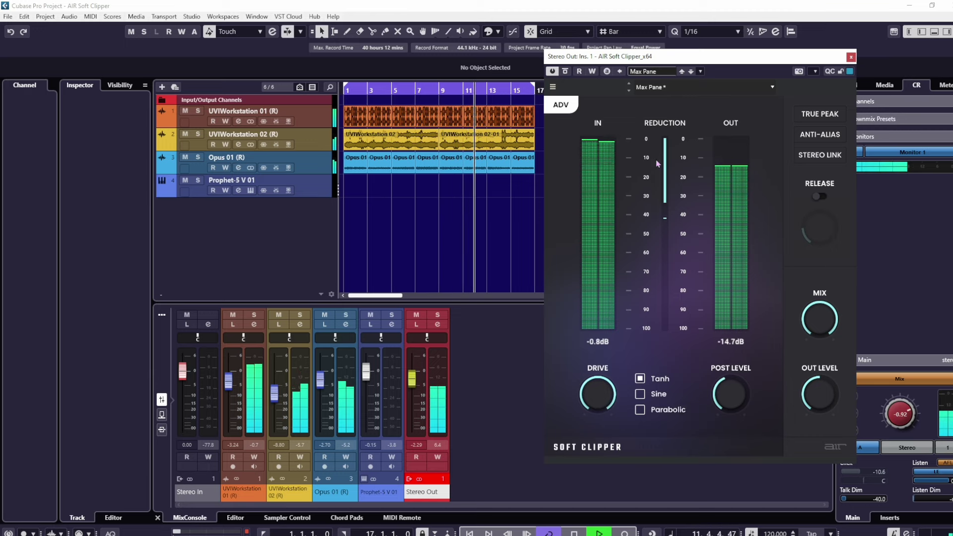
pyautogui.click(597, 395)
pyautogui.moveTo(731, 395); pyautogui.dragTo(730, 375)
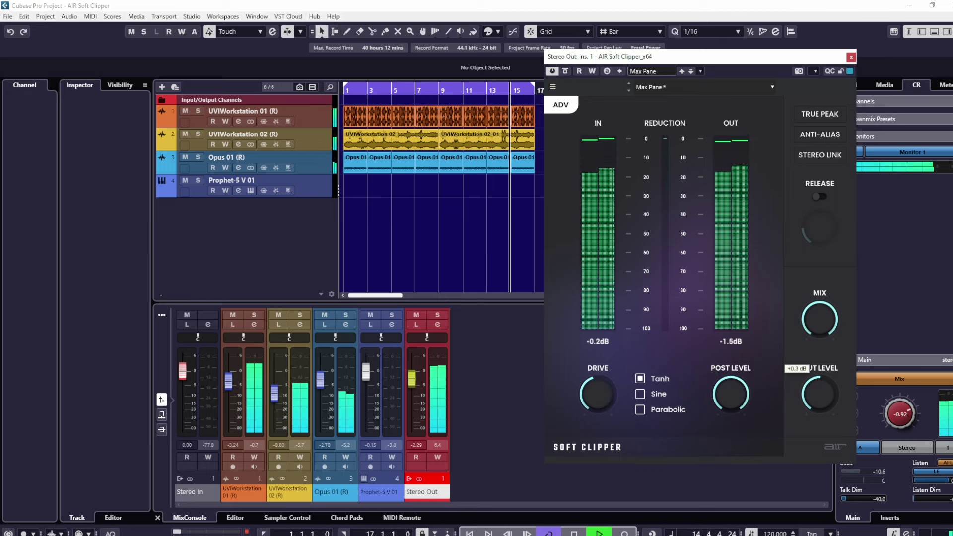
pyautogui.moveTo(819, 319)
pyautogui.mouseDown()
pyautogui.moveTo(819, 335)
pyautogui.moveTo(813, 326)
pyautogui.mouseUp()
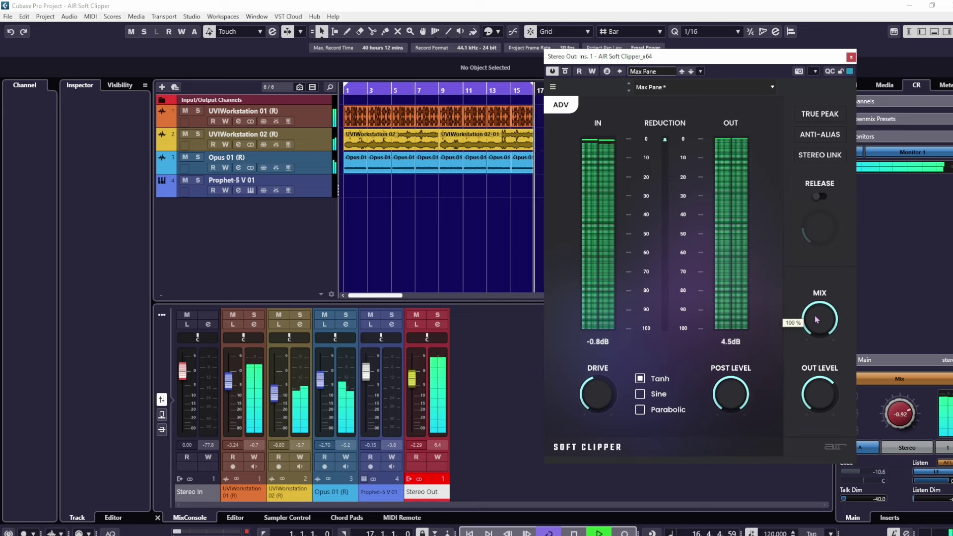
pyautogui.click(819, 196)
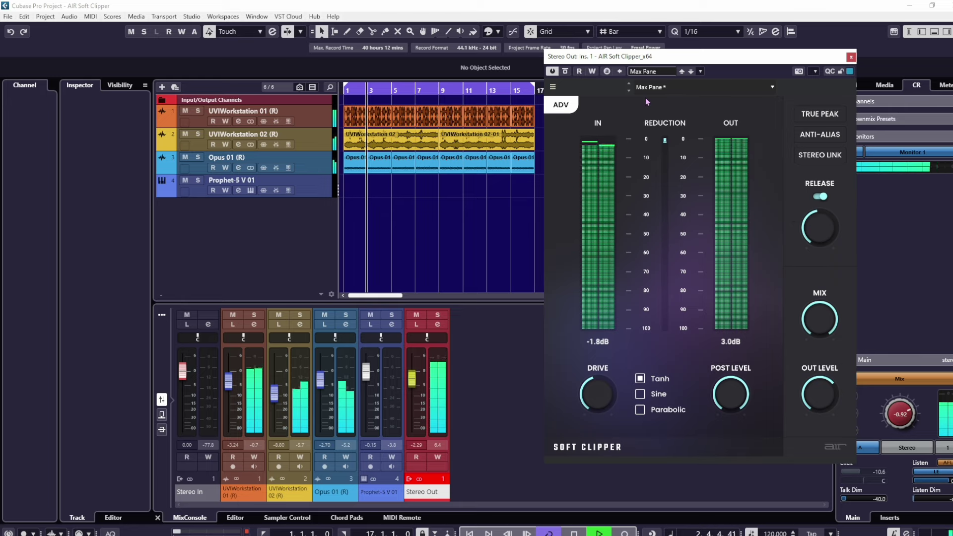
pyautogui.moveTo(411, 378)
pyautogui.mouseDown()
pyautogui.moveTo(417, 407)
pyautogui.moveTo(414, 395)
pyautogui.mouseUp()
# - Load Heavy > Monster and audition it while moving the Stereo Out fader
pyautogui.click(656, 88)
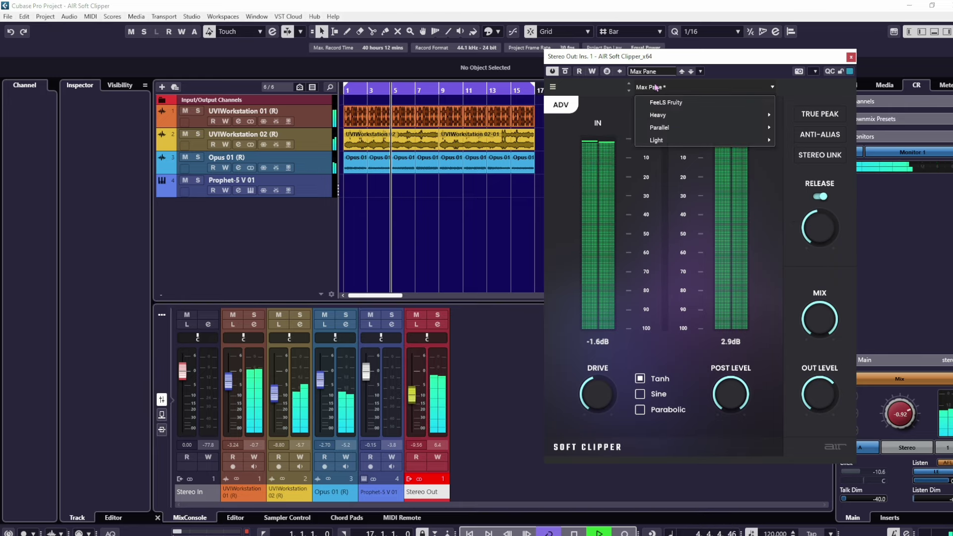
pyautogui.moveTo(719, 115)
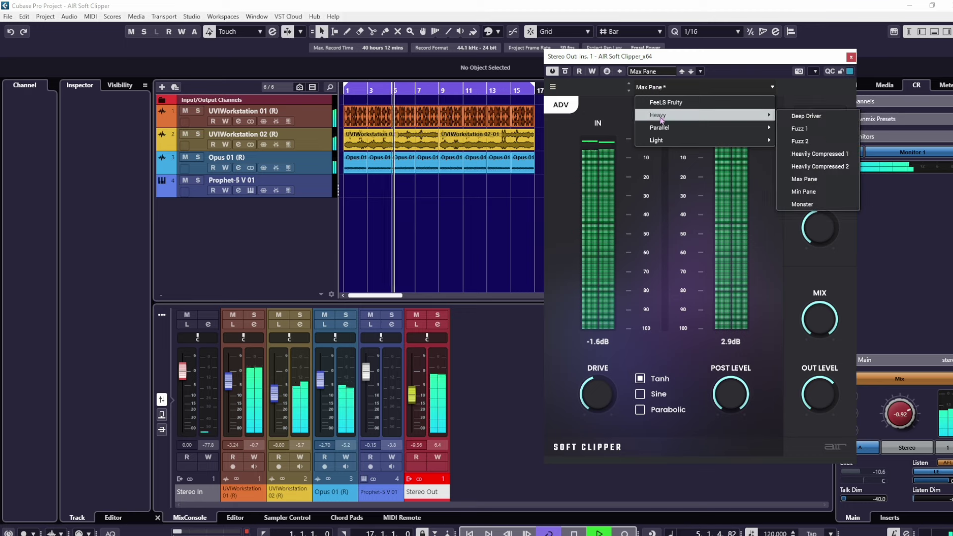
pyautogui.click(802, 204)
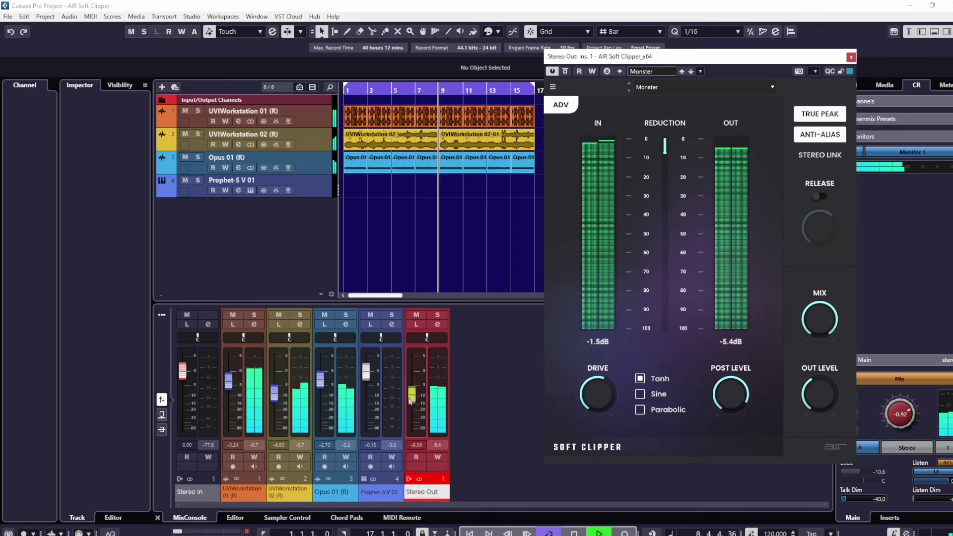
pyautogui.moveTo(412, 394)
pyautogui.mouseDown()
pyautogui.moveTo(416, 378)
pyautogui.moveTo(417, 412)
pyautogui.mouseUp()
# - Dismiss the host preset list with Esc and bring up the clipper's Parallel preset choices
pyautogui.click(652, 71)
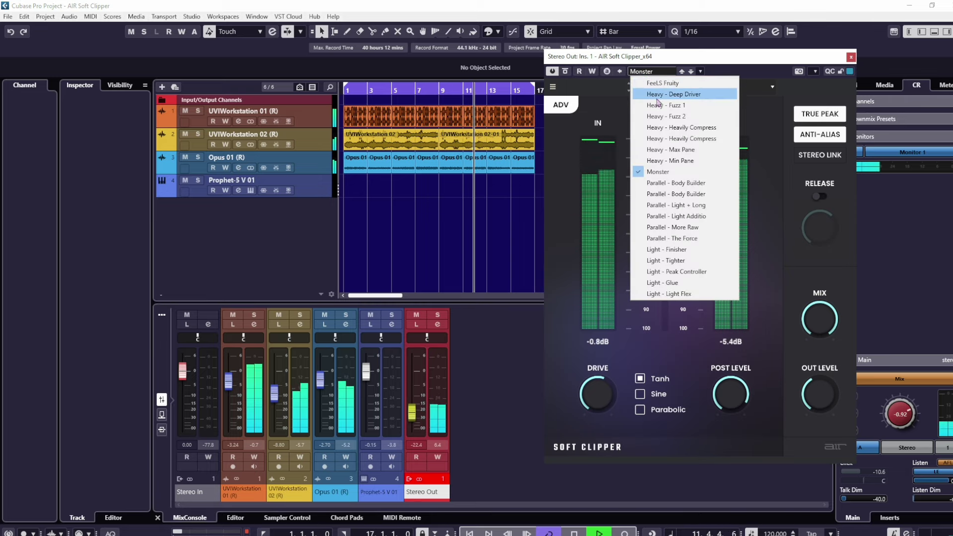
pyautogui.press('Escape')
pyautogui.click(646, 88)
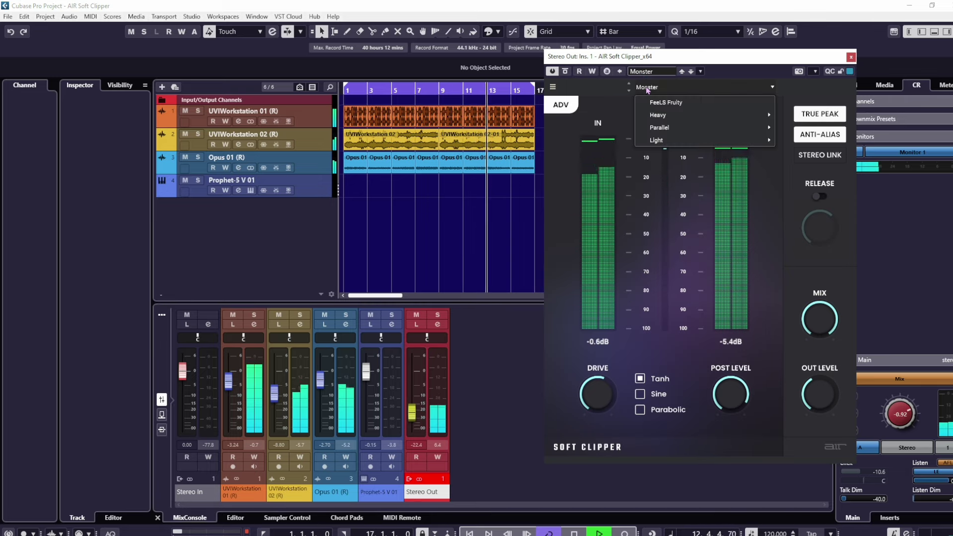
pyautogui.moveTo(662, 130)
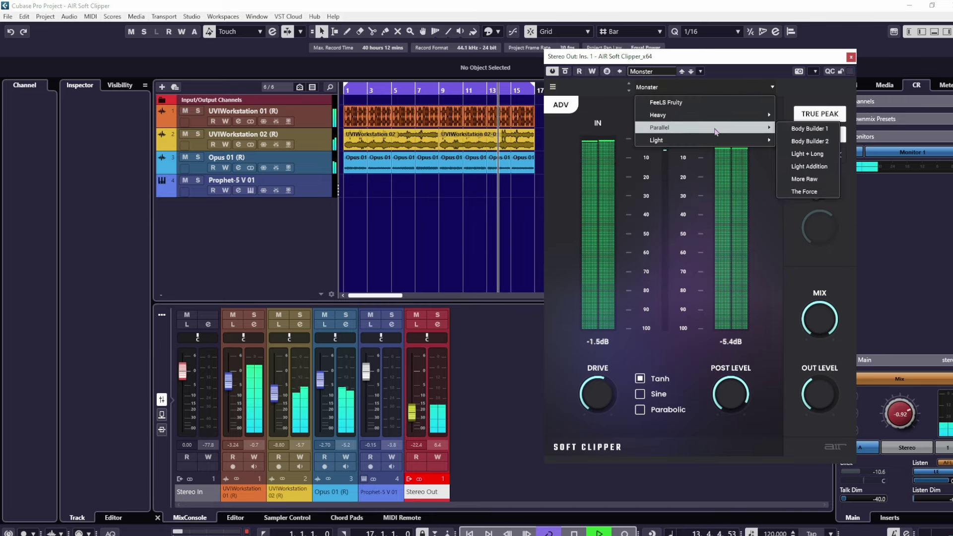
# - Load Parallel > Body Builder 2, raise the Stereo Out level, and compare against bypass
pyautogui.click(822, 141)
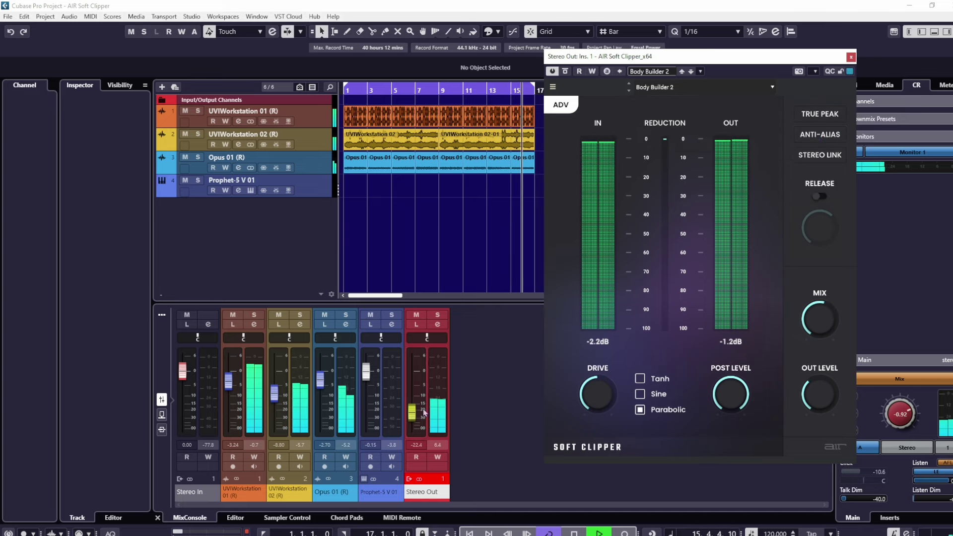
pyautogui.moveTo(419, 412); pyautogui.dragTo(414, 377)
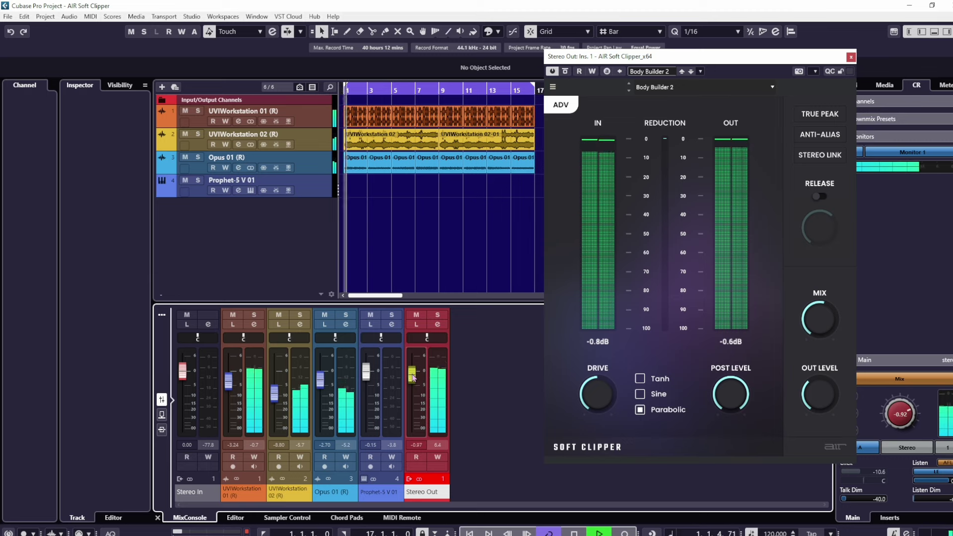
pyautogui.click(552, 72)
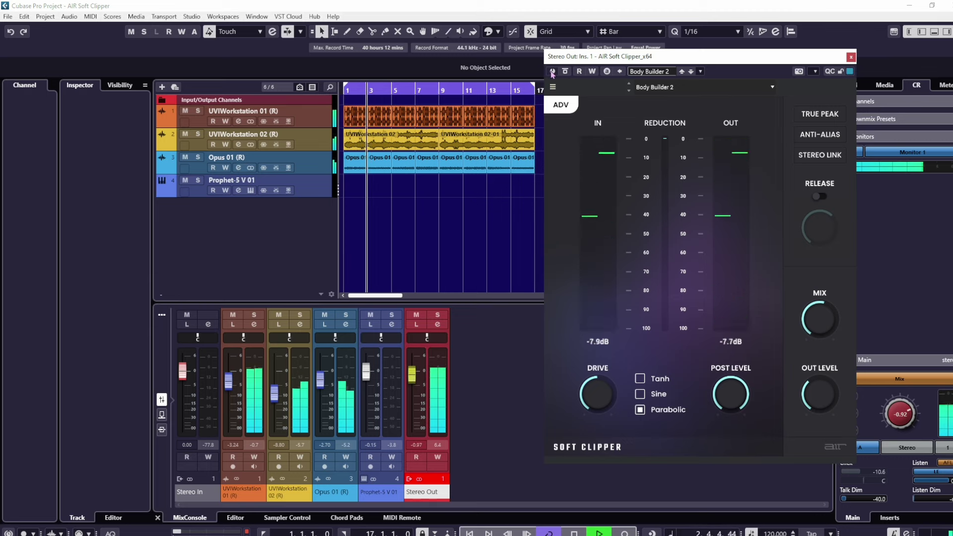
pyautogui.click(552, 72)
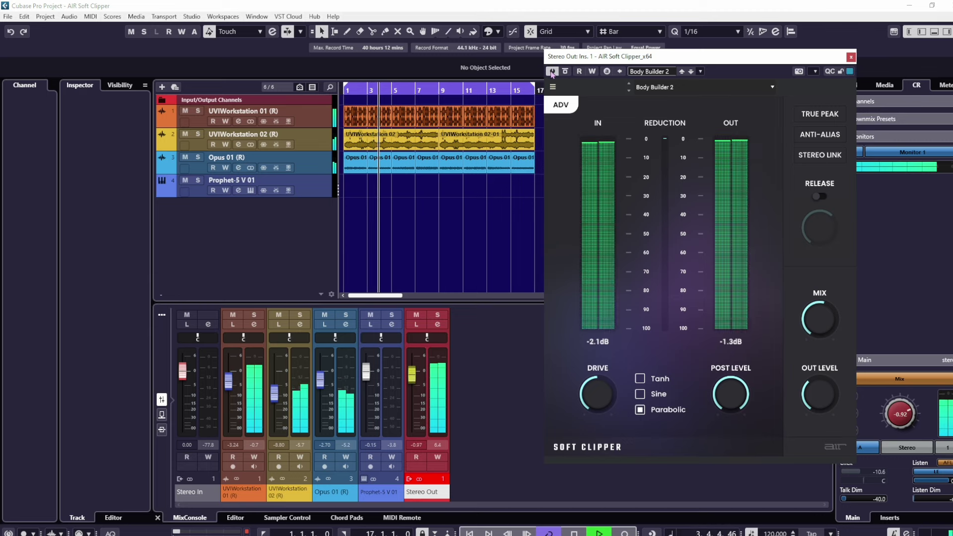
# - Solo UVIWorkstation 01 and Opus 01, raise Drive, enable Release, and switch the curve to Tanh
pyautogui.click(198, 111)
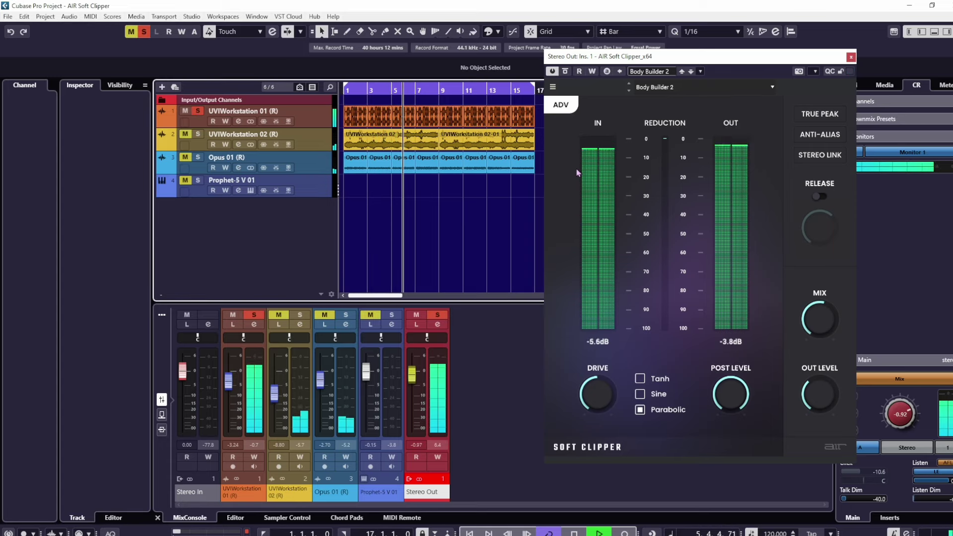
pyautogui.click(197, 157)
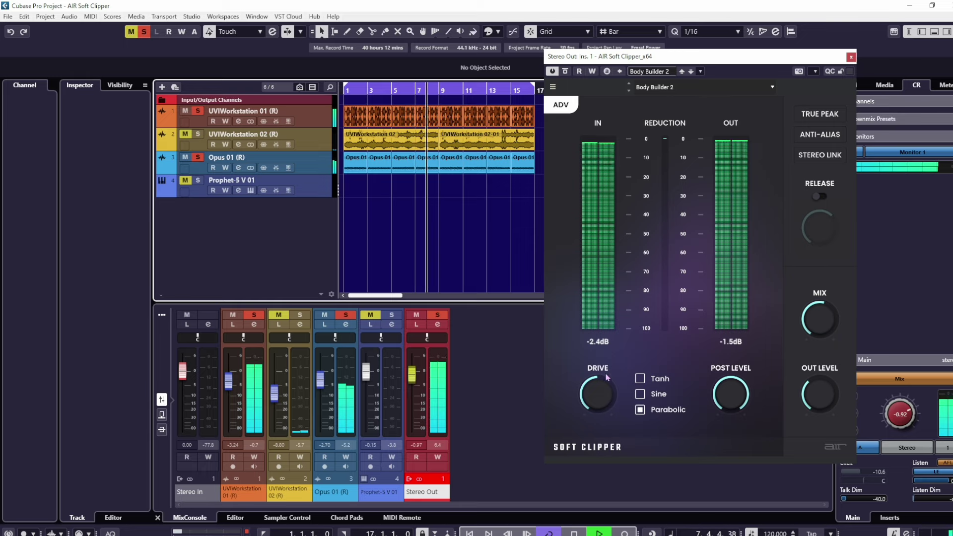
pyautogui.moveTo(603, 388)
pyautogui.mouseDown()
pyautogui.moveTo(602, 379)
pyautogui.moveTo(603, 405)
pyautogui.mouseUp()
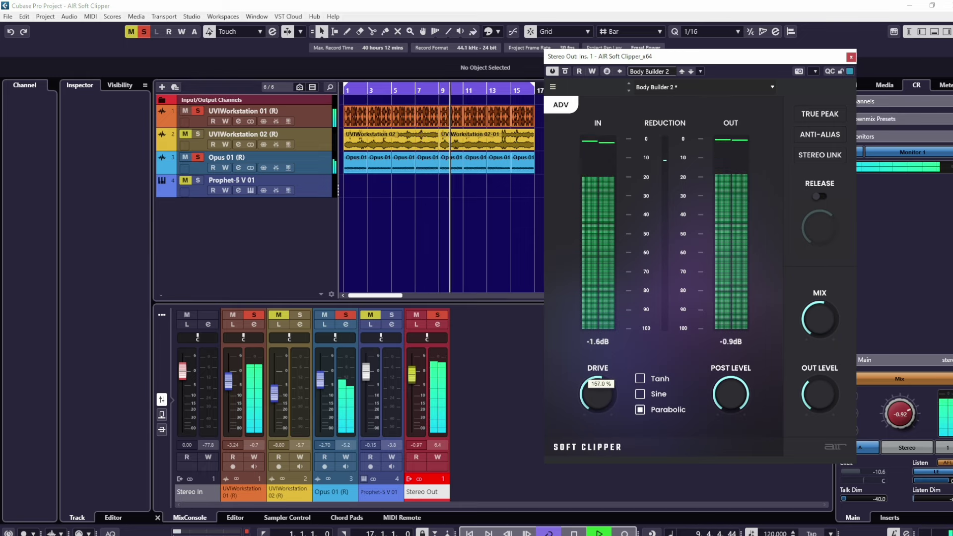
pyautogui.click(818, 196)
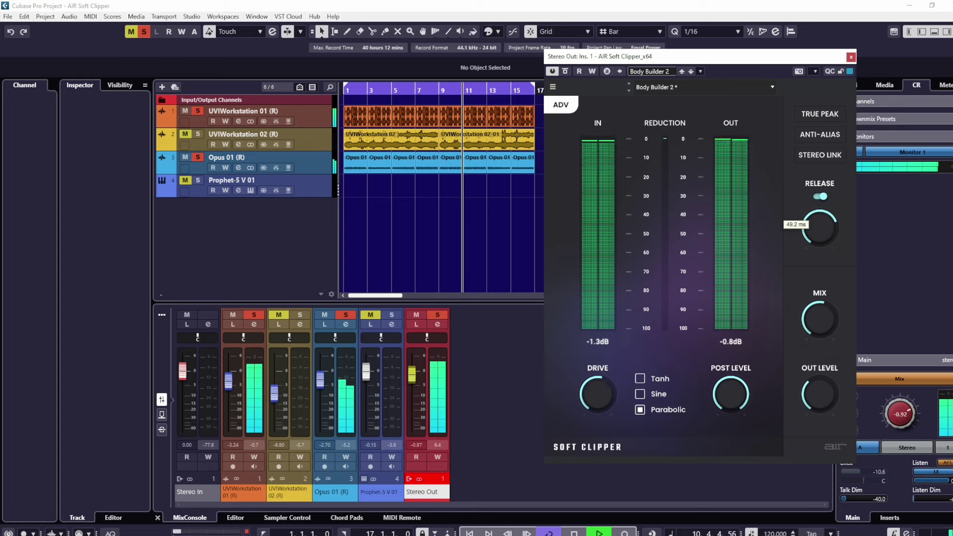
pyautogui.moveTo(605, 392)
pyautogui.click(640, 378)
pyautogui.moveTo(729, 388)
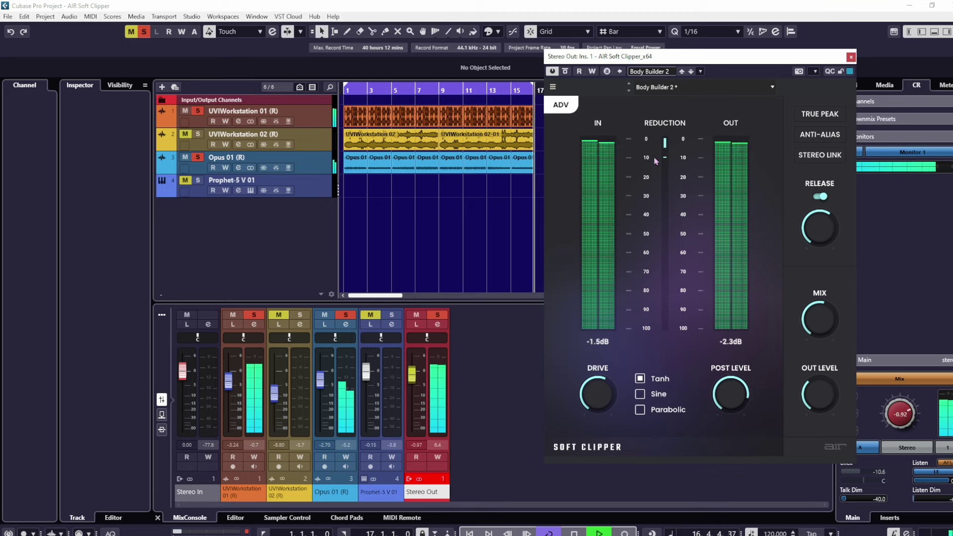
# - Load the Parallel > More Raw preset on the soft clipper and nudge its drive
pyautogui.click(651, 73)
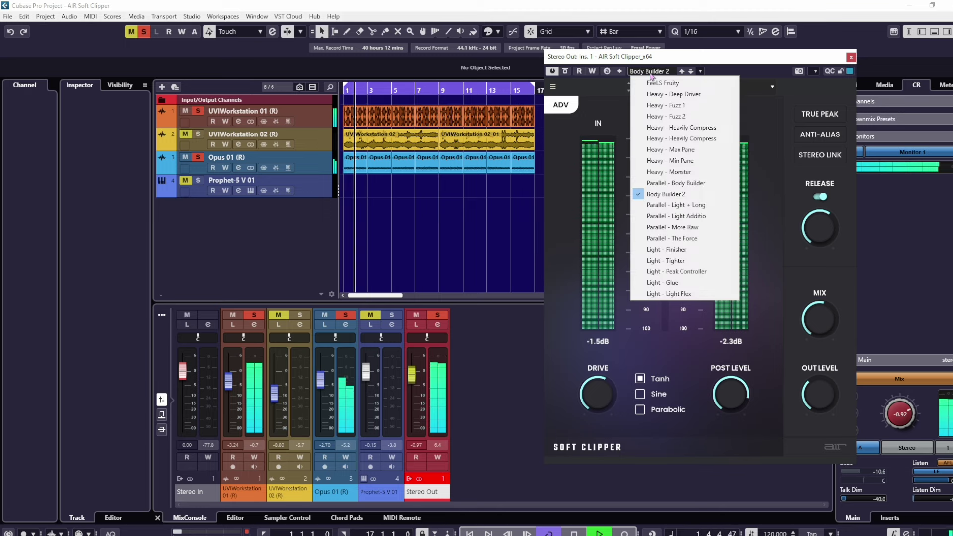
pyautogui.click(642, 93)
pyautogui.click(641, 91)
pyautogui.moveTo(744, 128)
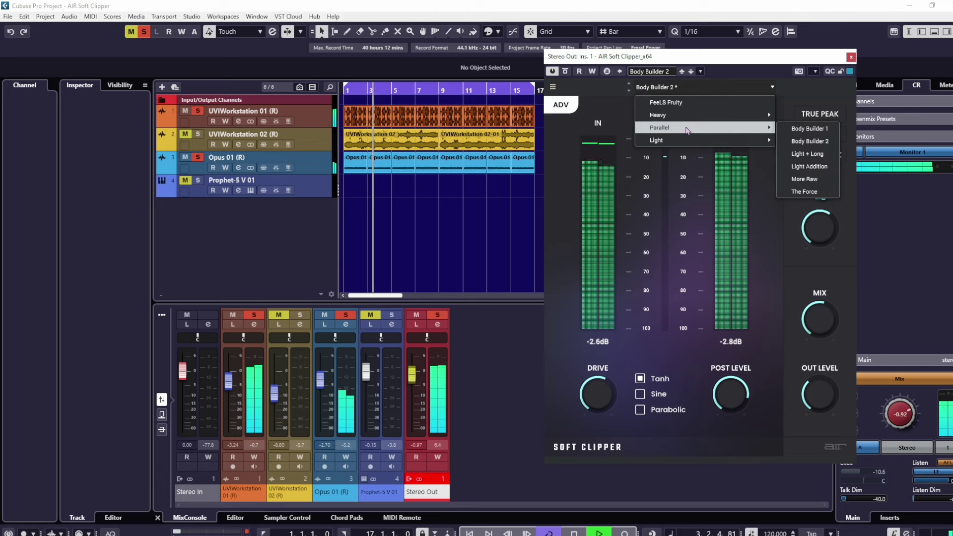
pyautogui.click(805, 180)
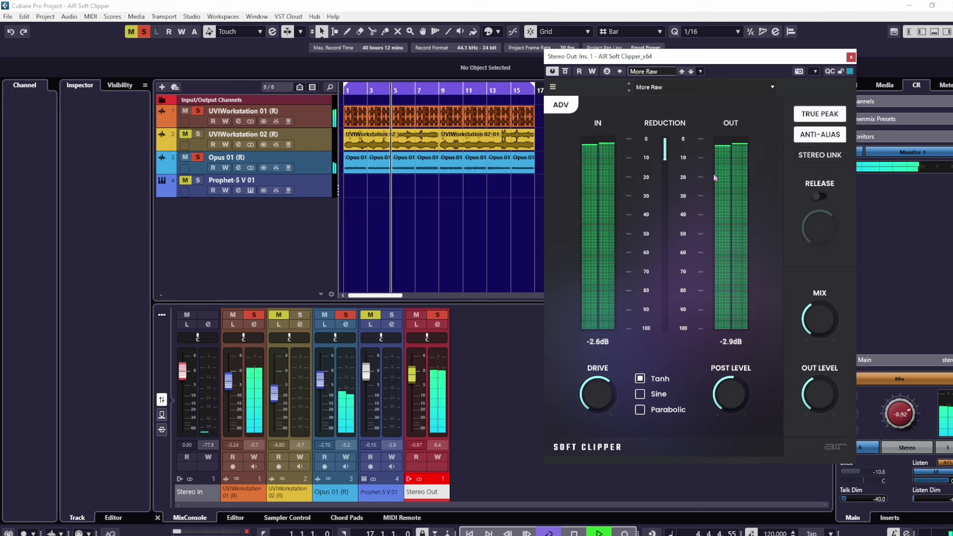
pyautogui.moveTo(612, 392); pyautogui.dragTo(612, 390)
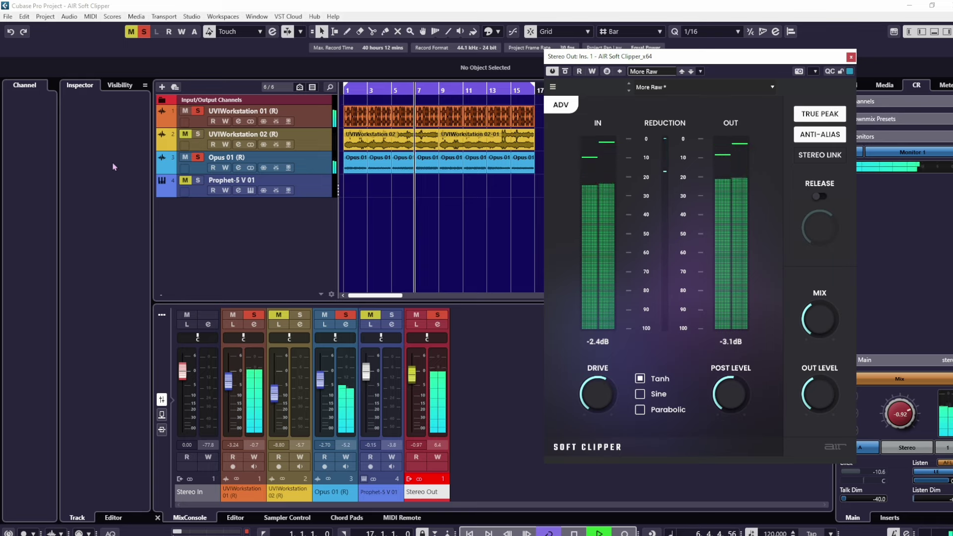
# - Clear the solos on Opus 01 and track 1, lower the drive, and set Stereo Out to -20.3 dB
pyautogui.click(197, 157)
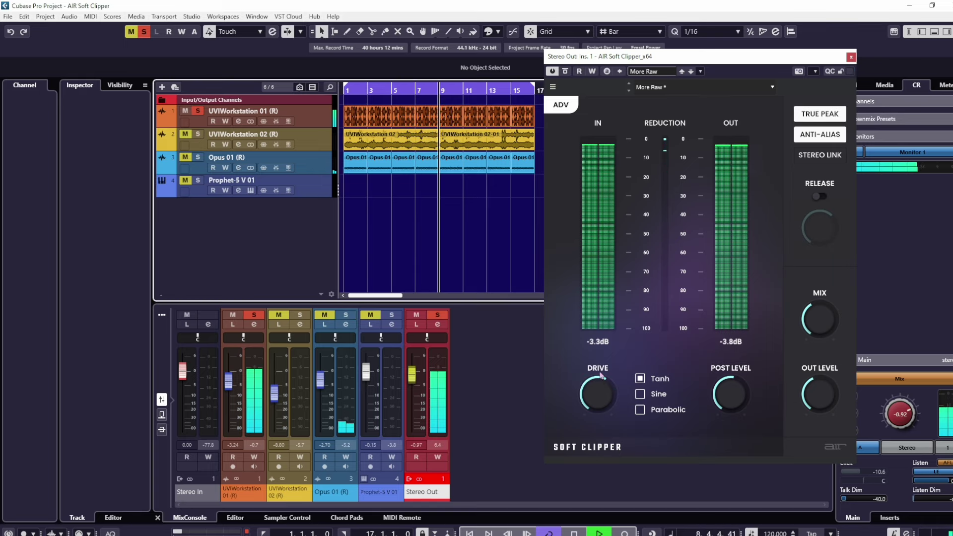
pyautogui.moveTo(599, 385); pyautogui.dragTo(600, 389)
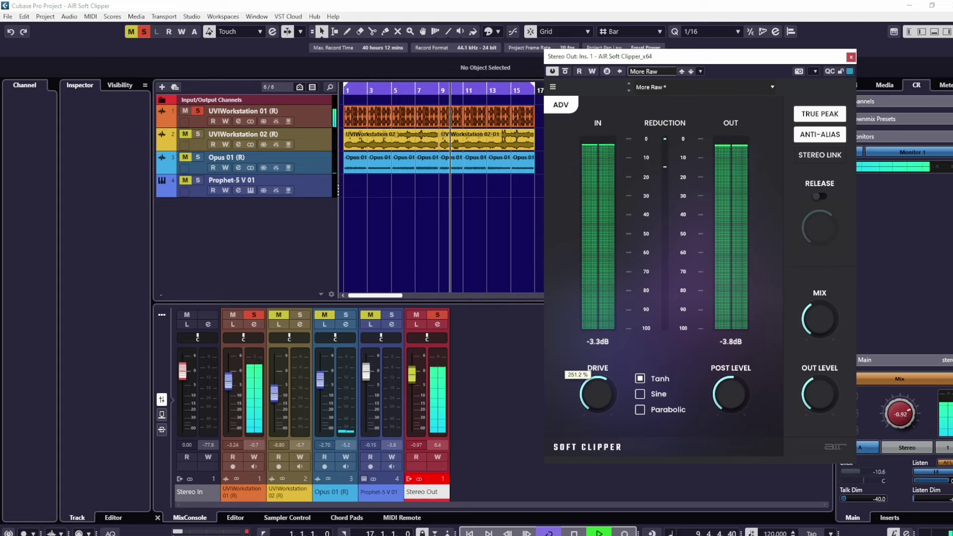
pyautogui.click(195, 113)
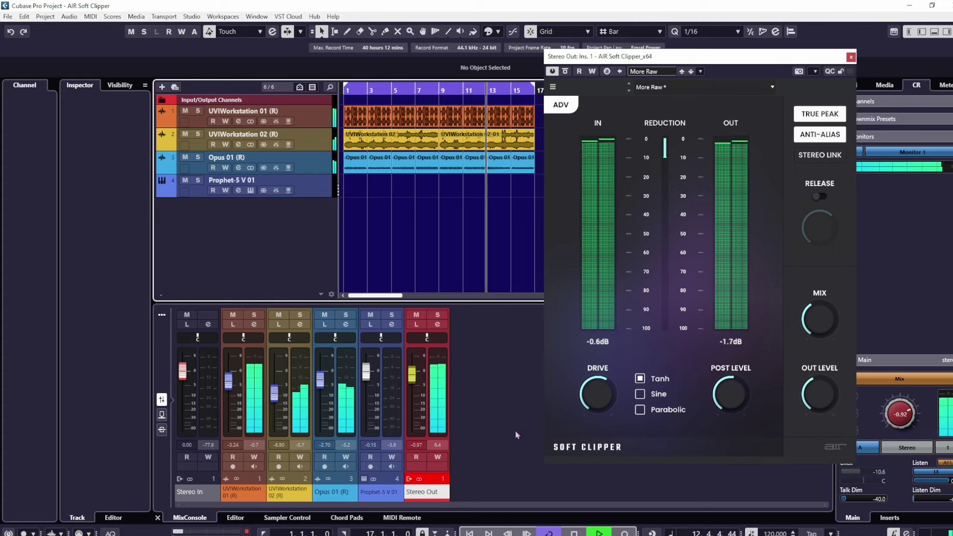
pyautogui.moveTo(412, 375); pyautogui.dragTo(415, 416)
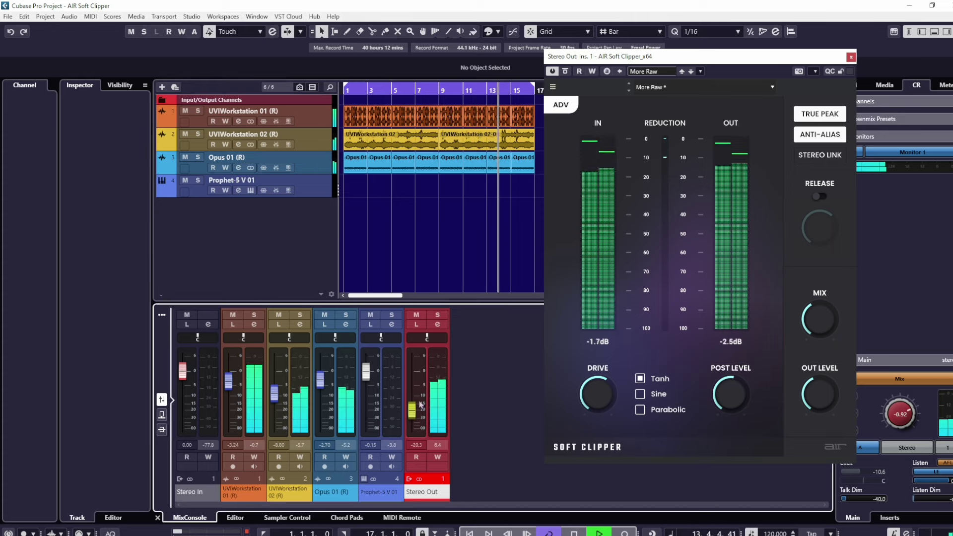
# - Browse the soft clipper's Light preset submenu
pyautogui.click(645, 72)
pyautogui.click(621, 90)
pyautogui.click(643, 88)
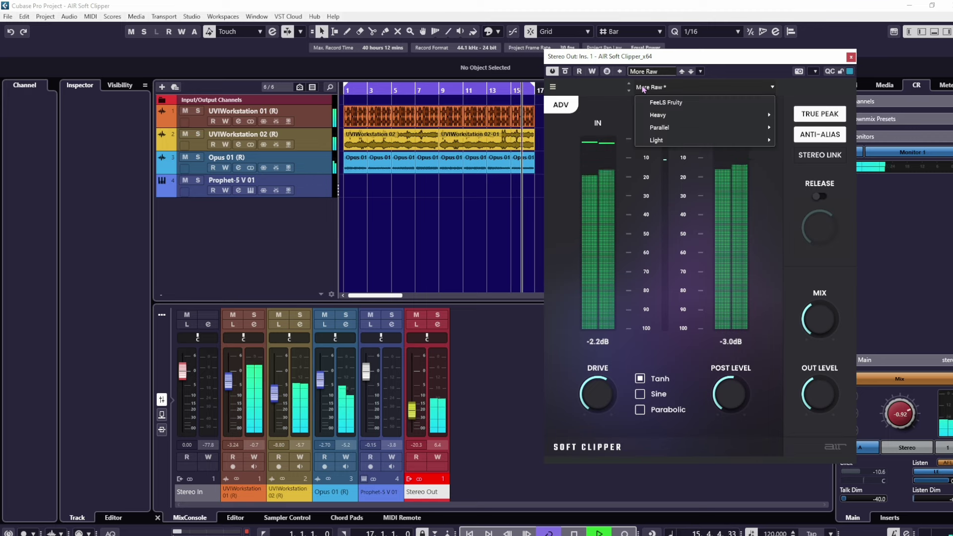
pyautogui.moveTo(714, 141)
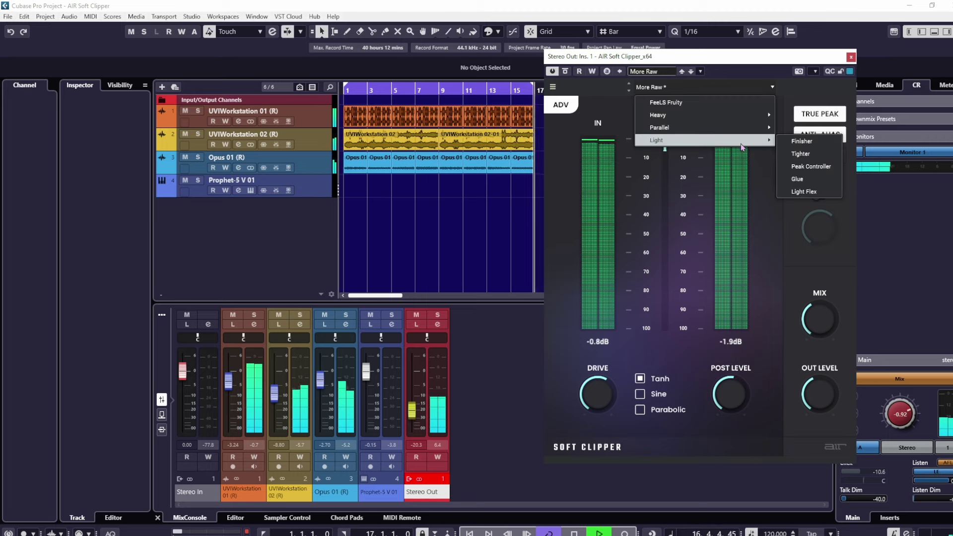
# - Load the Light Finisher preset and raise Stereo Out back to about -1.12 dB
pyautogui.click(800, 143)
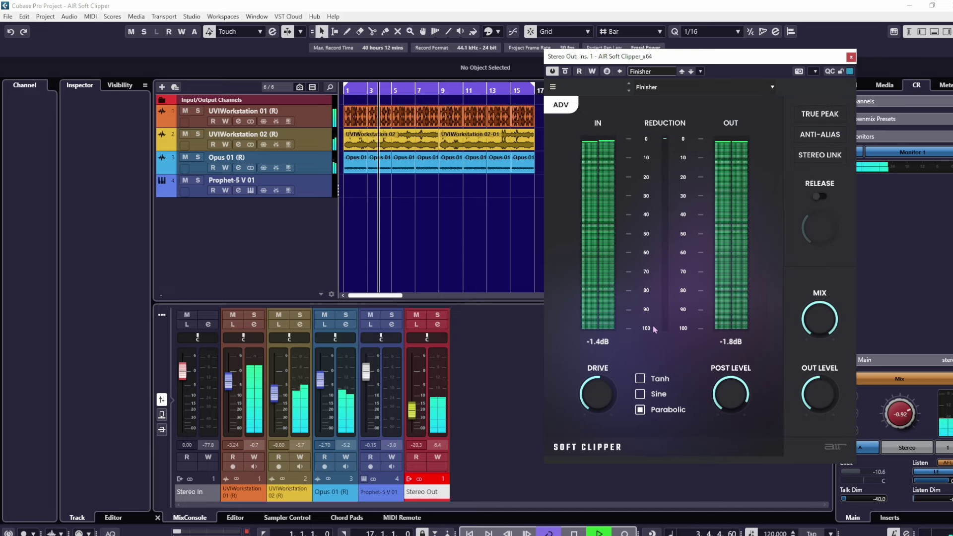
pyautogui.click(412, 411)
pyautogui.moveTo(412, 411); pyautogui.dragTo(412, 372)
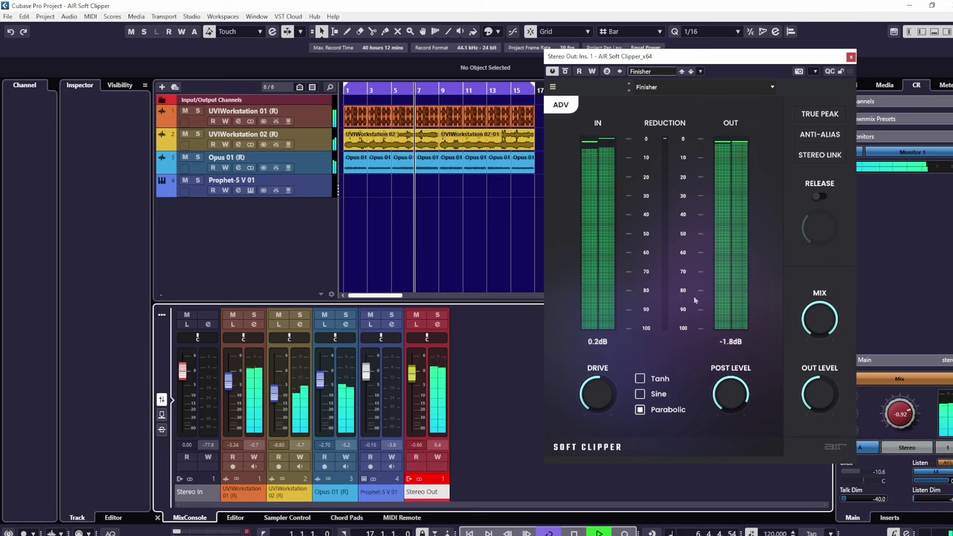
# - Compare the Finisher preset against bypass over two playback passes
pyautogui.click(552, 71)
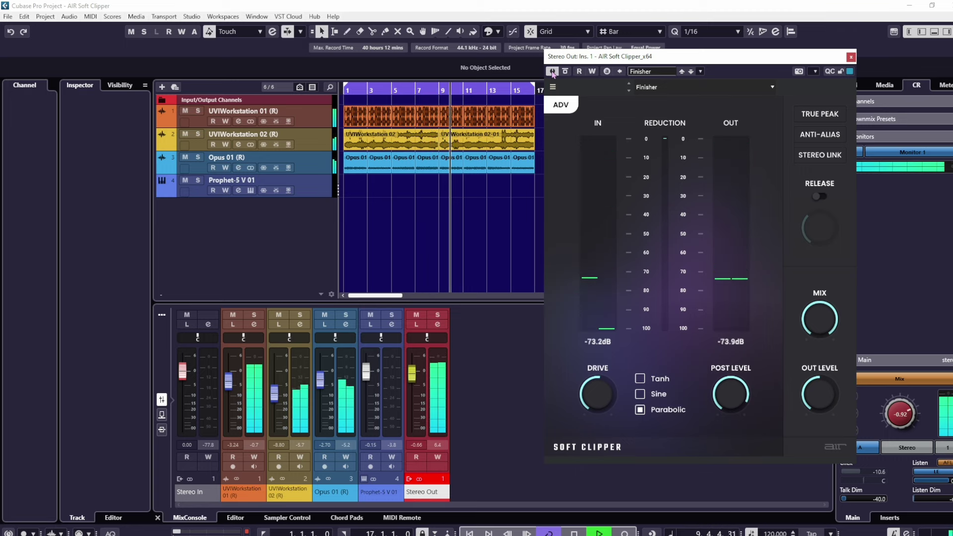
pyautogui.click(552, 71)
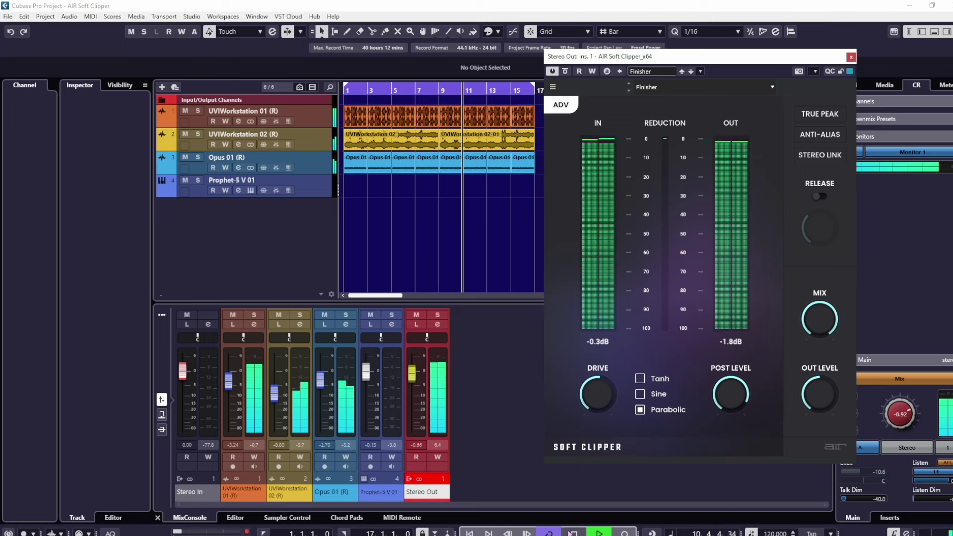
pyautogui.click(491, 359)
pyautogui.press('space')
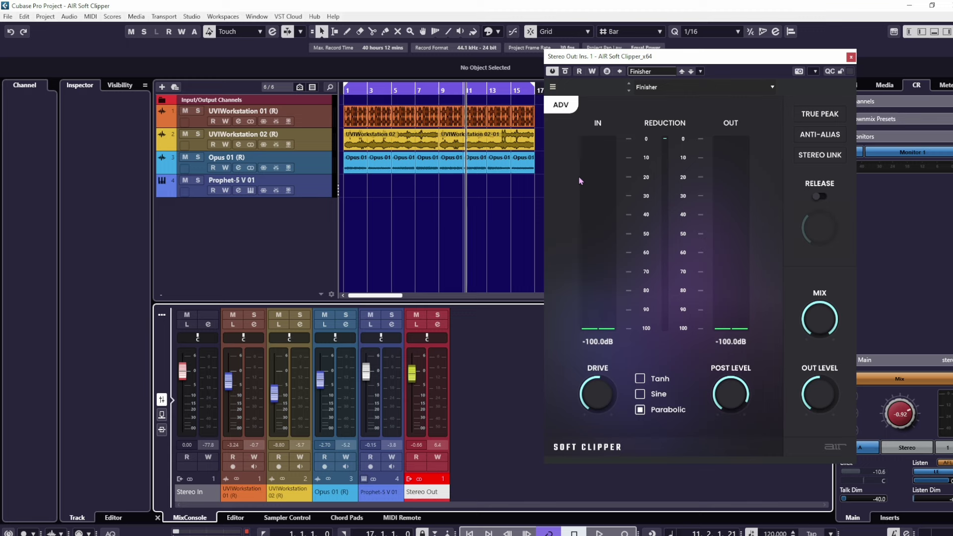
pyautogui.click(651, 89)
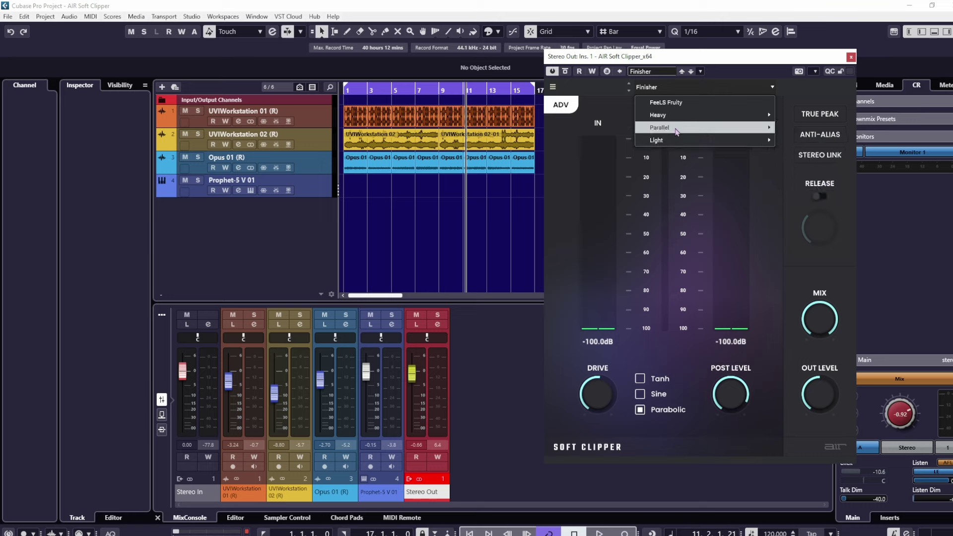
pyautogui.click(412, 257)
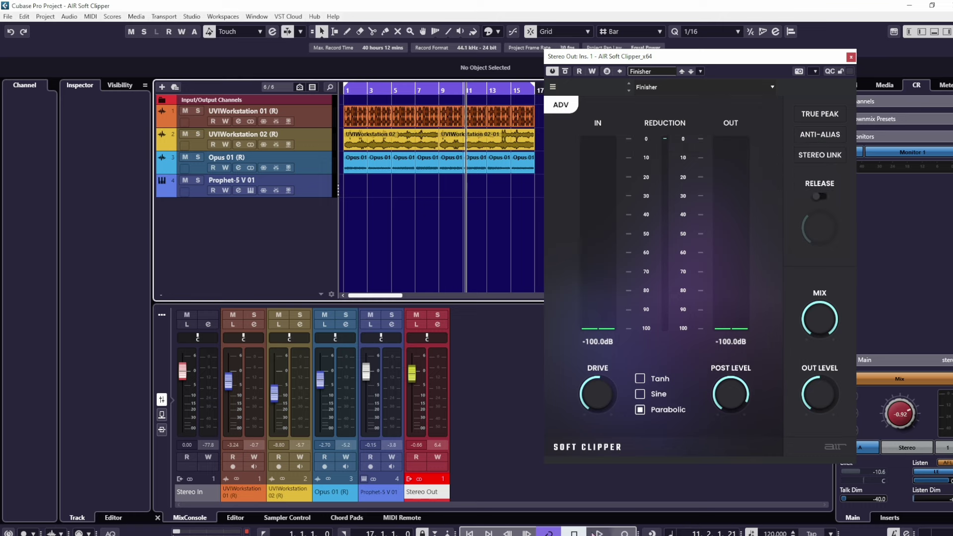
pyautogui.click(599, 533)
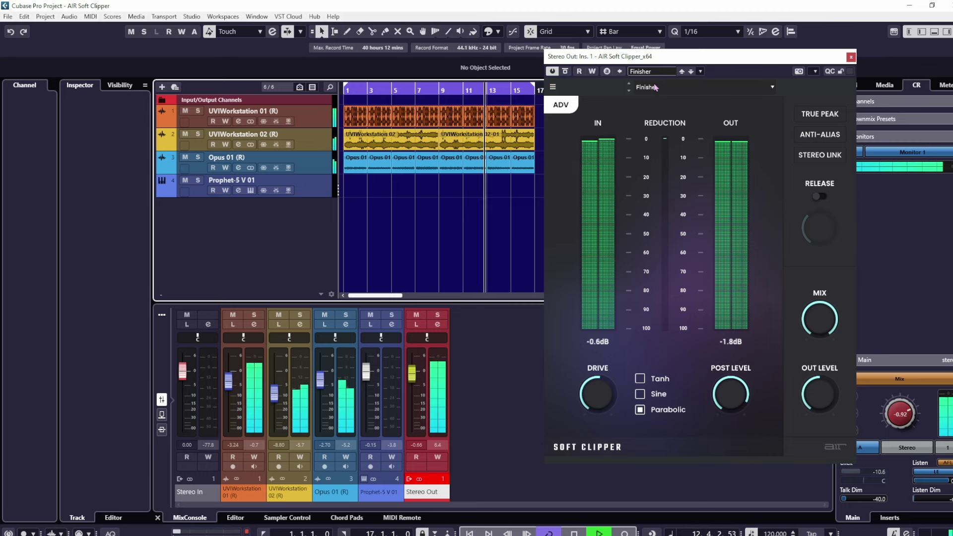
pyautogui.click(553, 71)
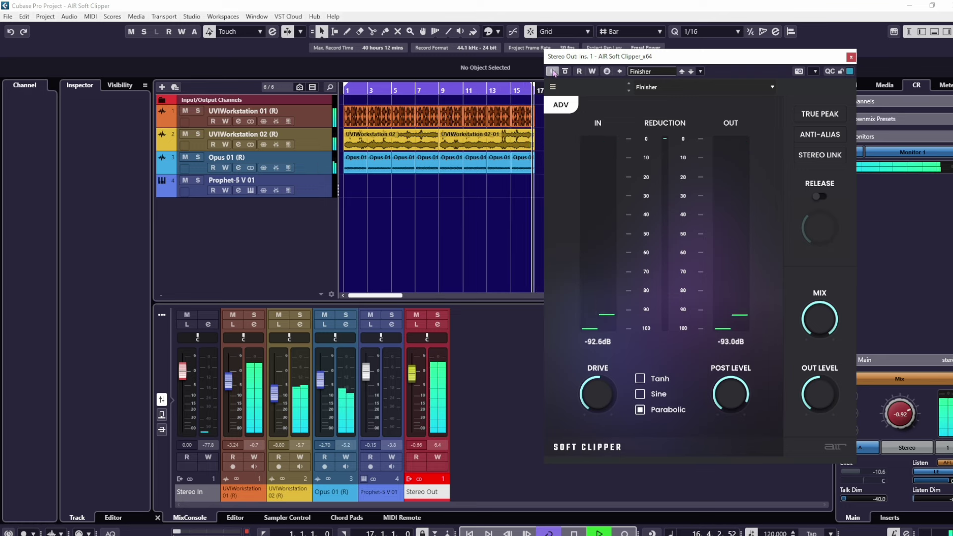
pyautogui.click(552, 71)
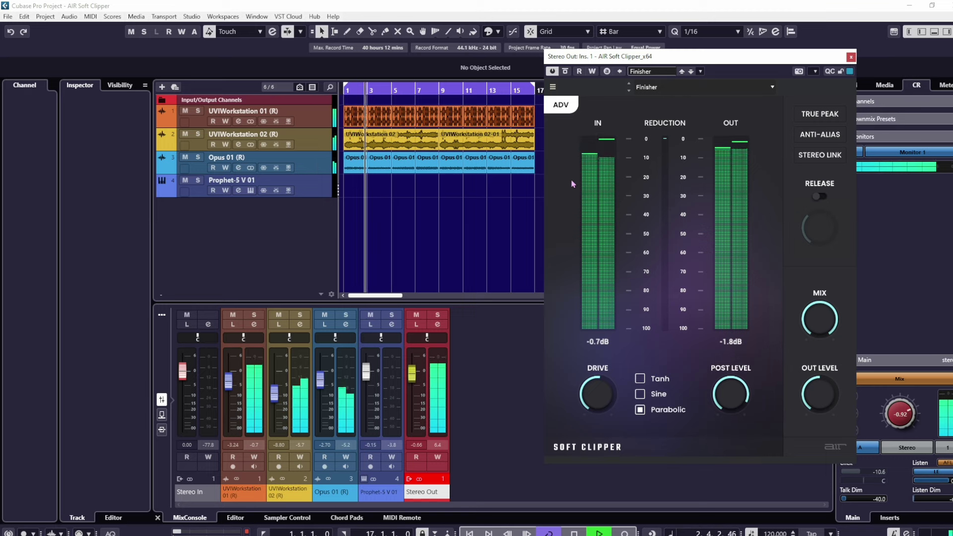
# - Load the Light Tighter preset on the soft clipper
pyautogui.click(647, 88)
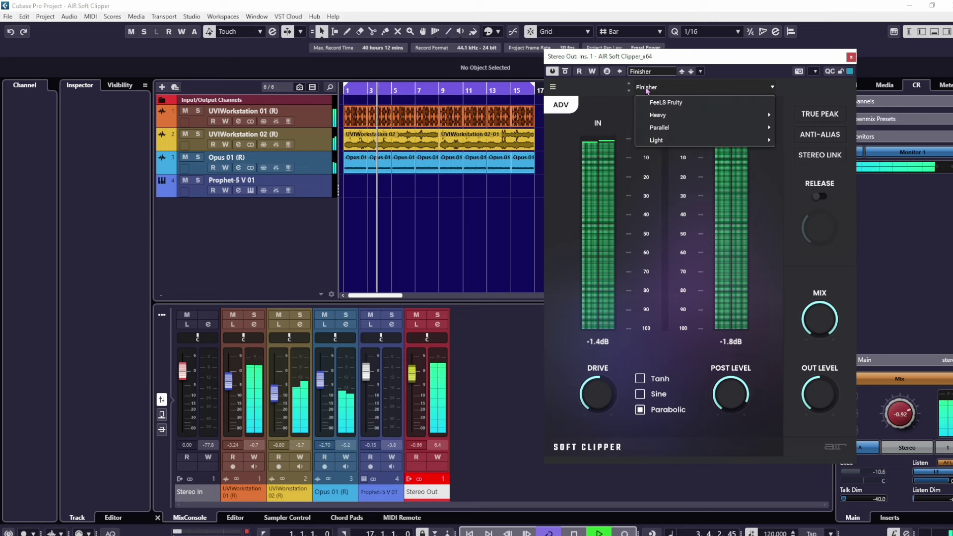
pyautogui.moveTo(744, 140)
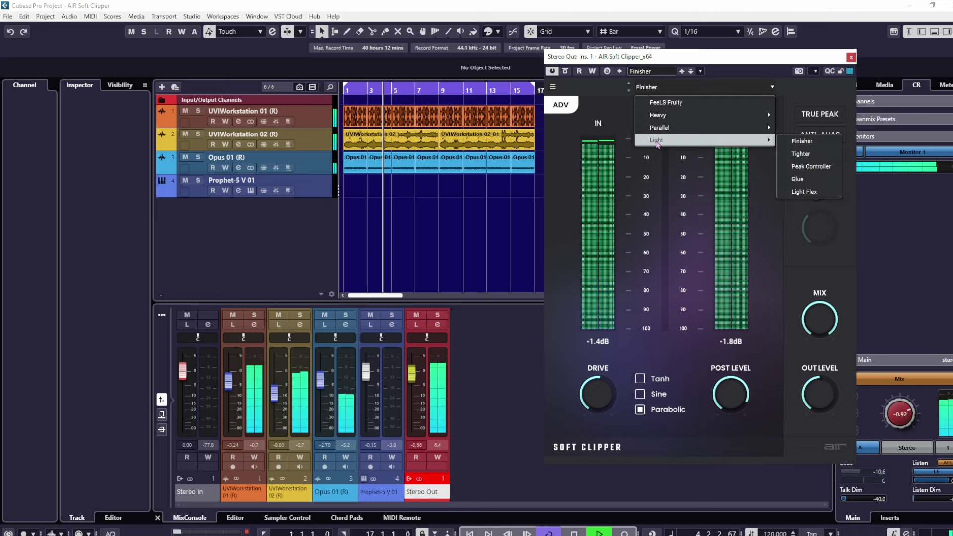
pyautogui.click(800, 153)
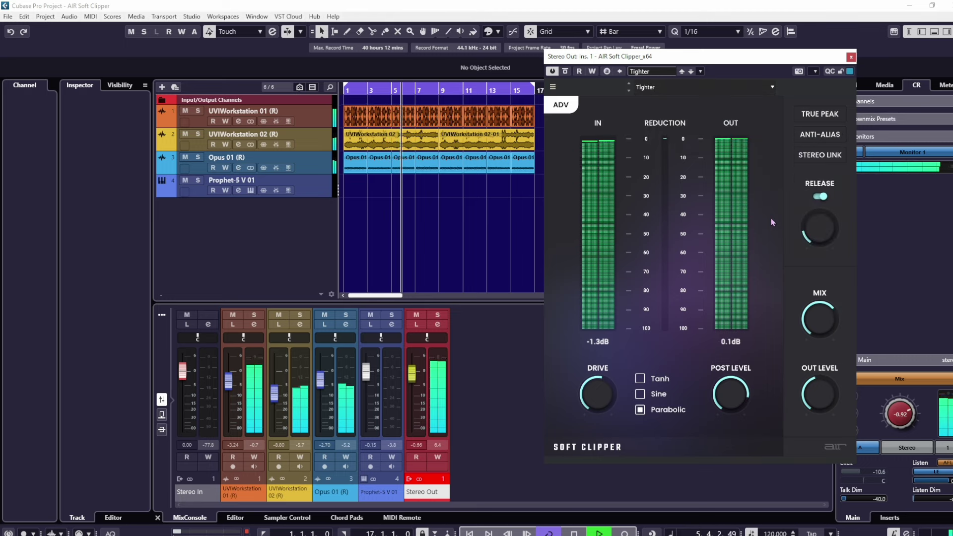
# - Compare Tighter against bypass while lowering UVIWorkstation 01 to -5.26 dB
pyautogui.click(552, 73)
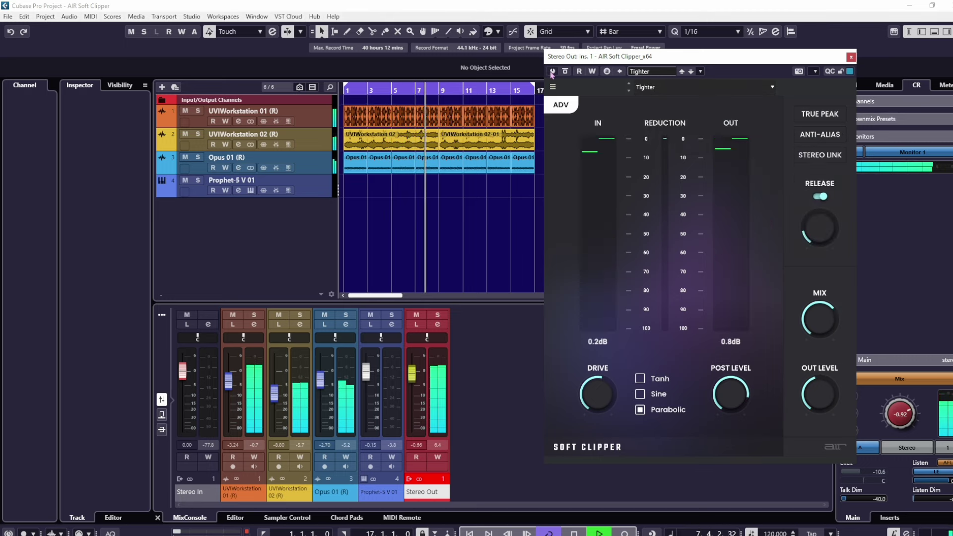
pyautogui.click(229, 386)
pyautogui.moveTo(229, 386); pyautogui.dragTo(230, 389)
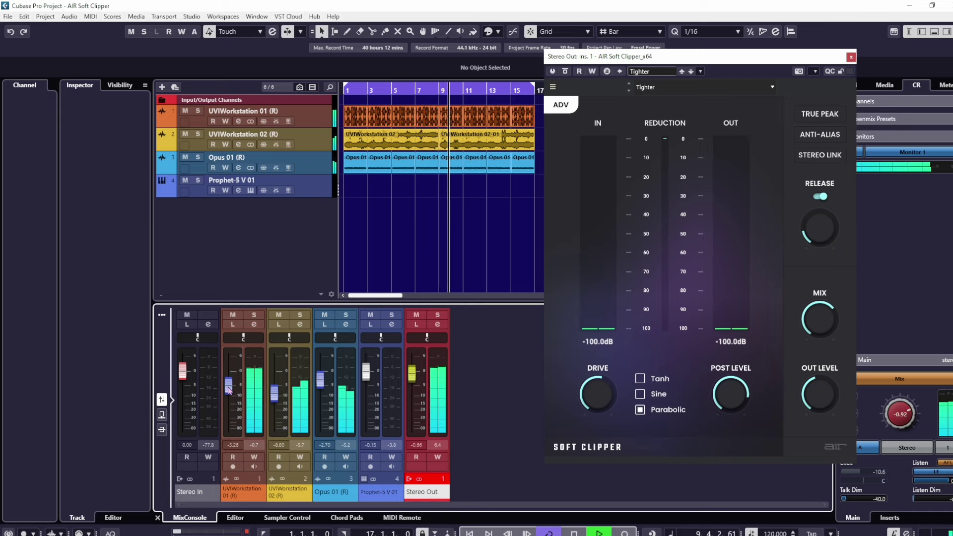
pyautogui.click(552, 72)
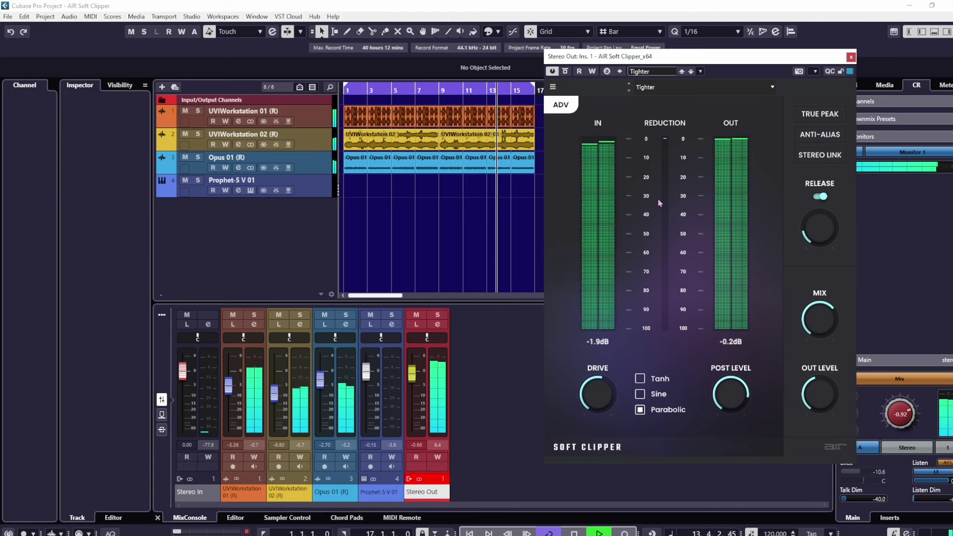
# - Mute UVIWorkstation 02 and Opus 01 and compare the clipper against bypass
pyautogui.click(186, 135)
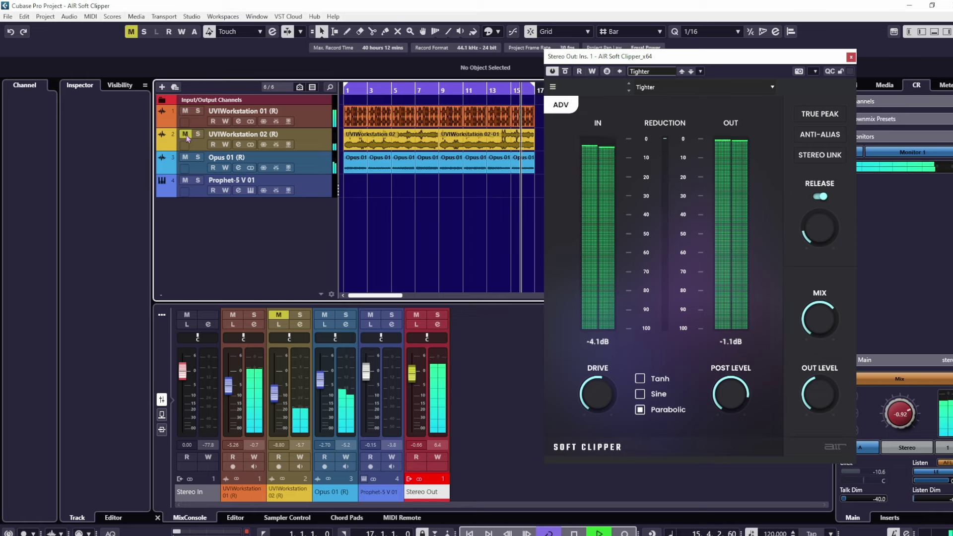
pyautogui.click(185, 156)
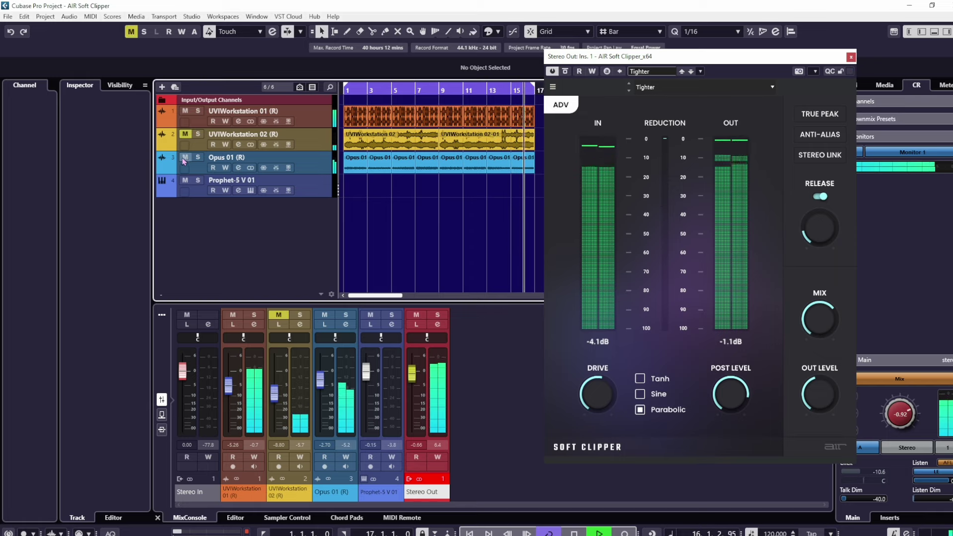
pyautogui.click(552, 71)
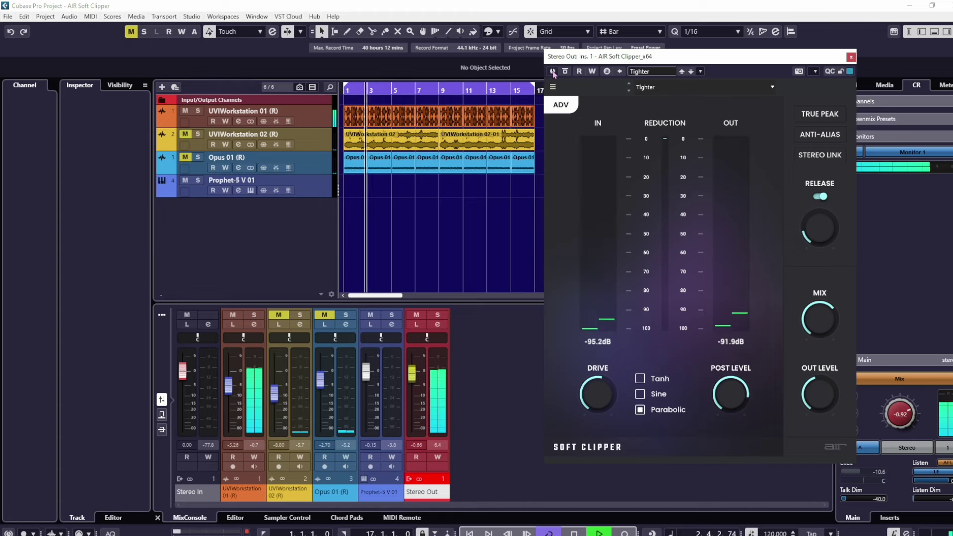
pyautogui.click(552, 71)
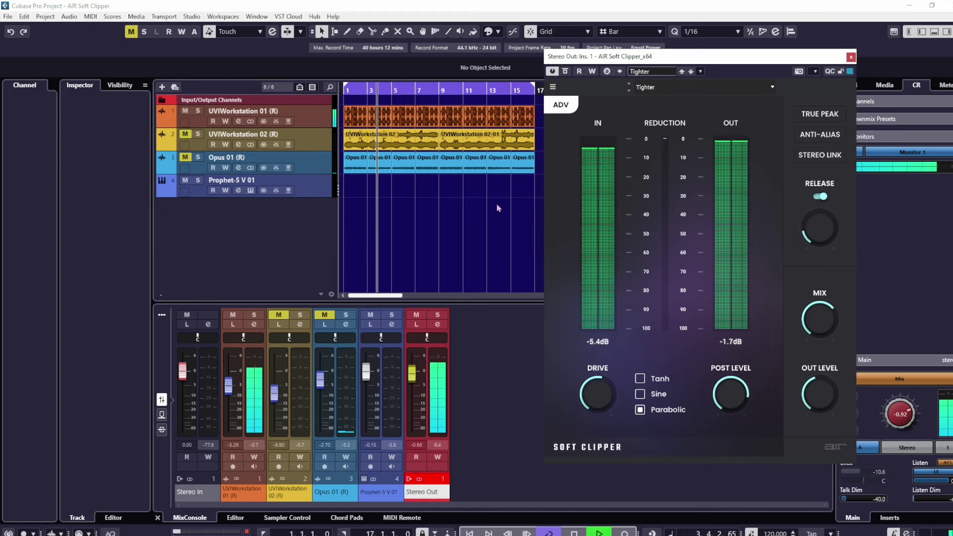
# - Unmute UVIWorkstation 02 and Opus 01 and bring up the Soft Clipper preset list
pyautogui.click(185, 133)
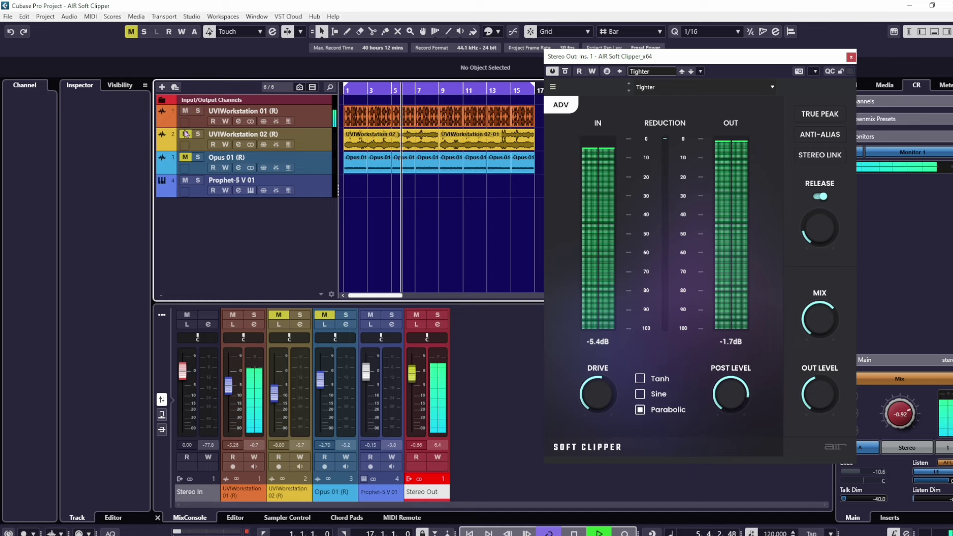
pyautogui.click(185, 133)
pyautogui.click(185, 156)
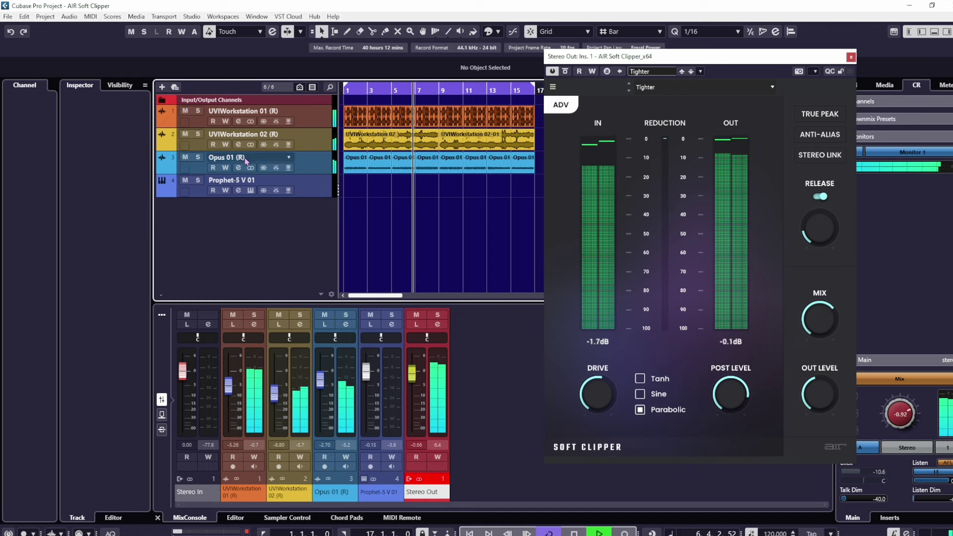
pyautogui.click(644, 88)
# - Load Light > Peak Controller, raise Drive to about 103%, and toggle the advanced view off and on
pyautogui.moveTo(662, 141)
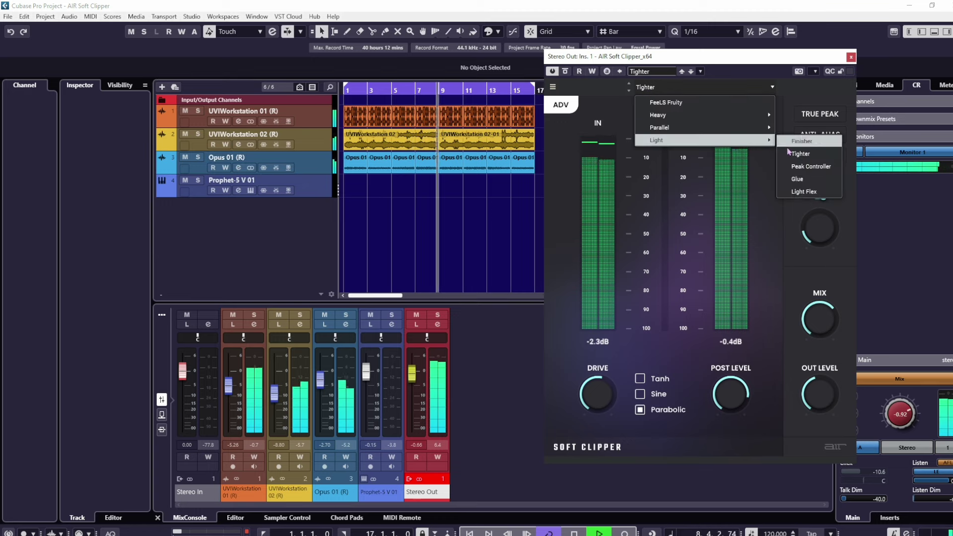
pyautogui.click(809, 166)
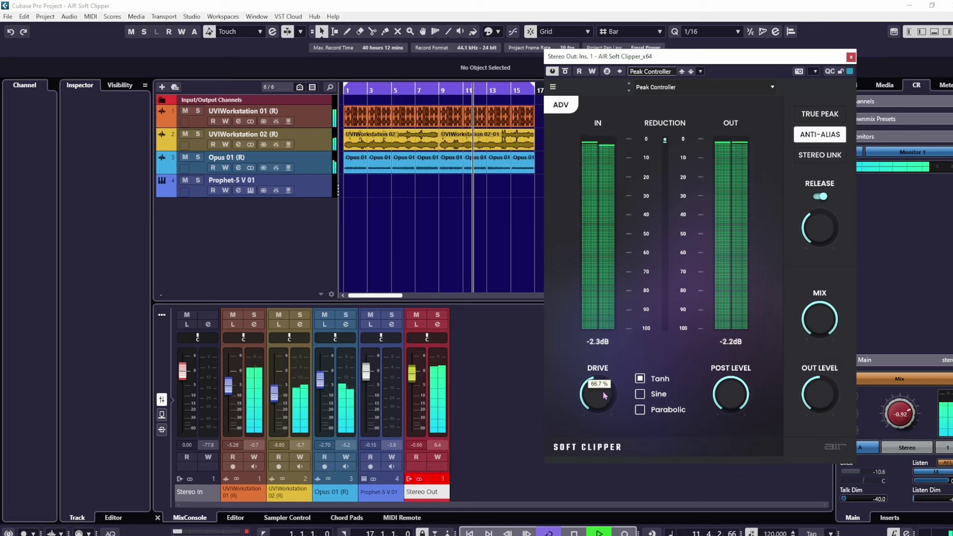
pyautogui.moveTo(597, 394)
pyautogui.mouseDown()
pyautogui.moveTo(597, 376)
pyautogui.moveTo(604, 391)
pyautogui.mouseUp()
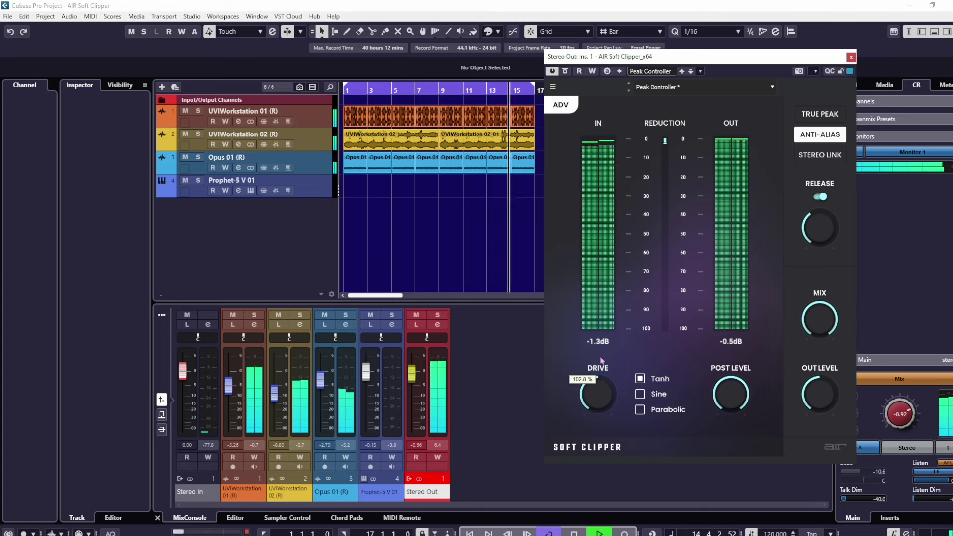
pyautogui.click(562, 105)
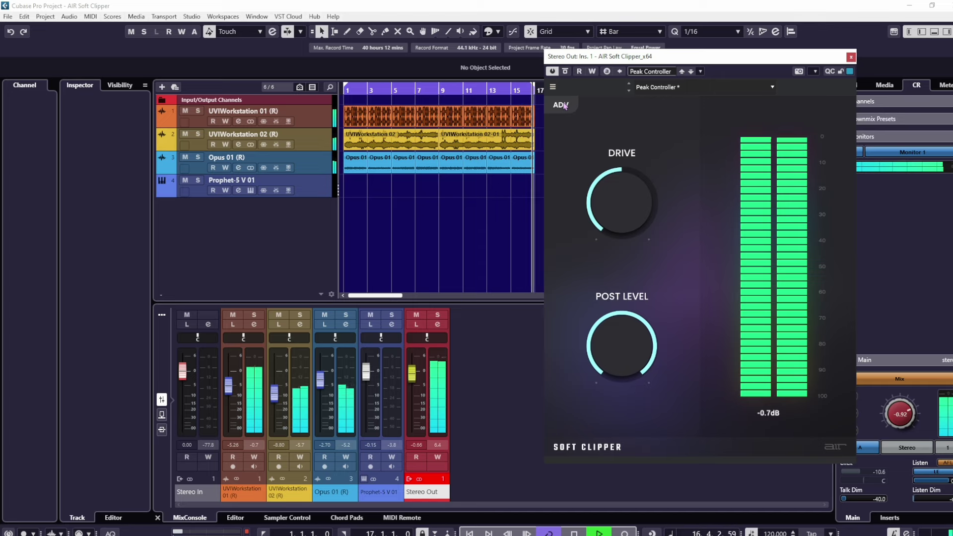
pyautogui.click(561, 104)
pyautogui.moveTo(814, 336)
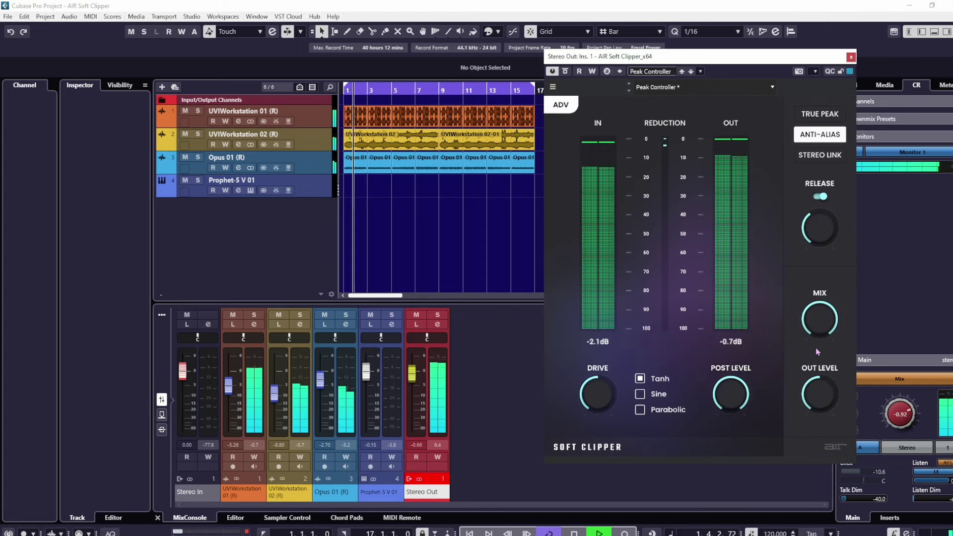
# - Load the Light Glue preset on the soft clipper
pyautogui.click(655, 90)
pyautogui.moveTo(705, 139)
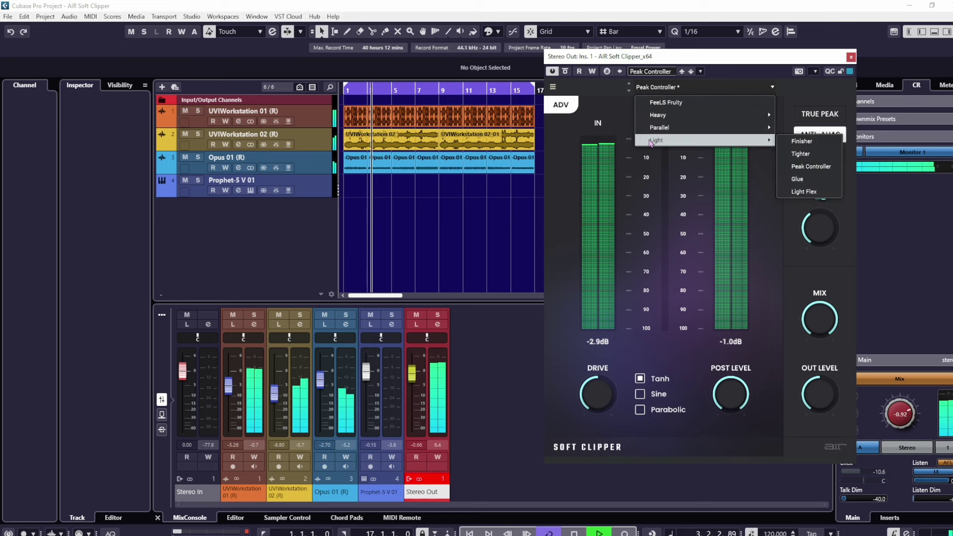
pyautogui.click(797, 179)
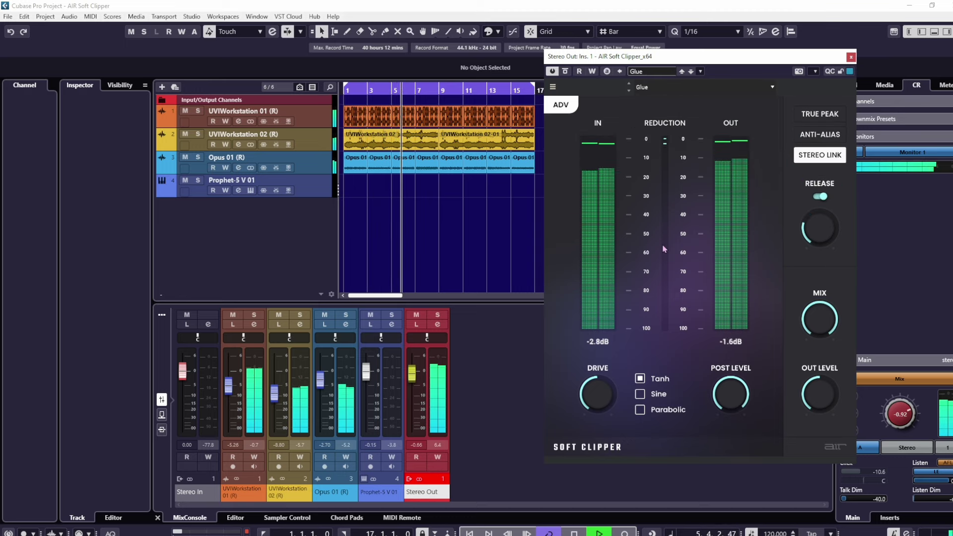
pyautogui.click(632, 71)
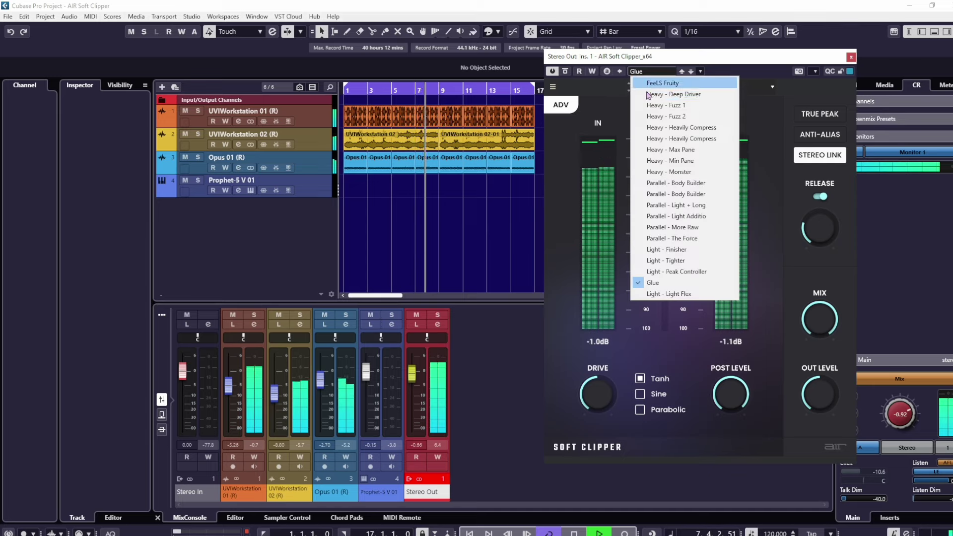
pyautogui.press('Escape')
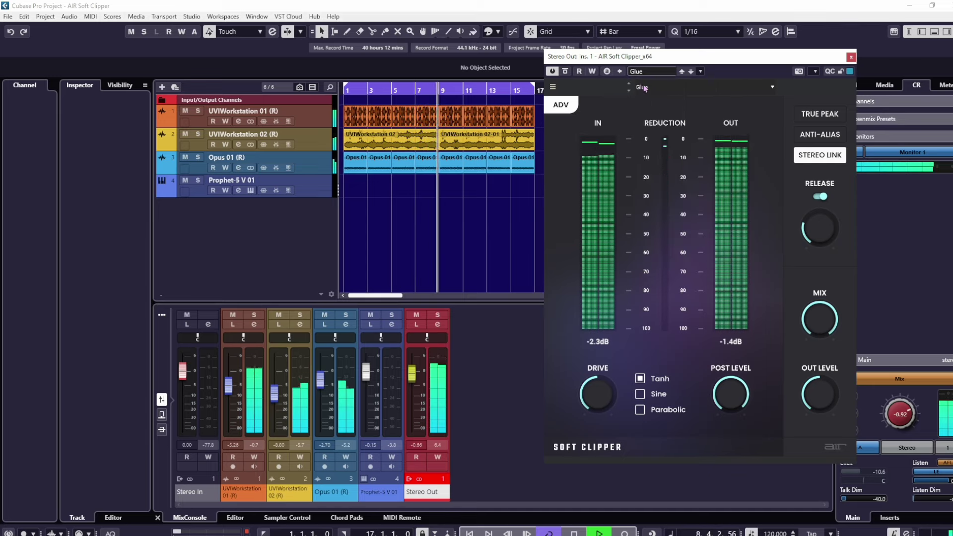
# - Load Light Flex with 9.6 ms release, Tanh curve, 139.3% drive, and an adjusted mix
pyautogui.click(644, 88)
pyautogui.moveTo(745, 140)
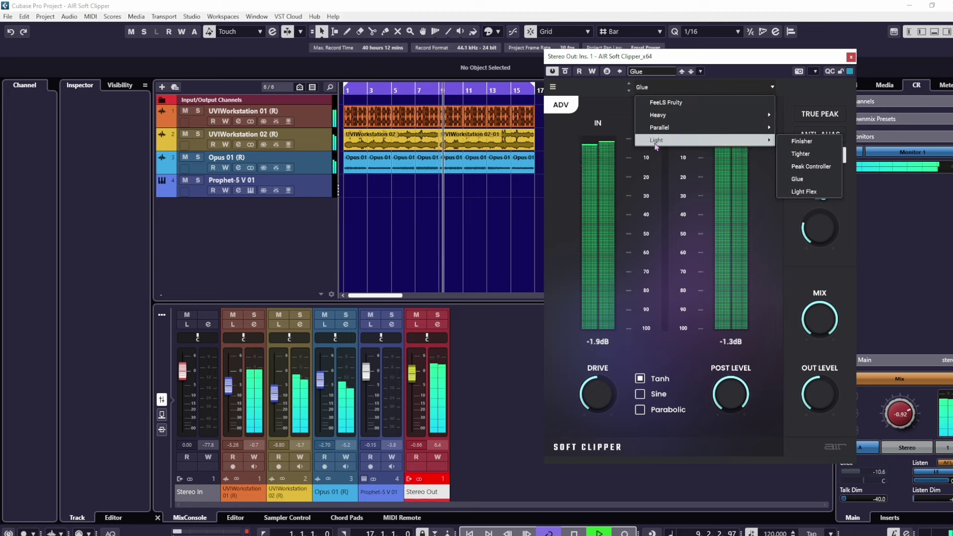
pyautogui.click(800, 195)
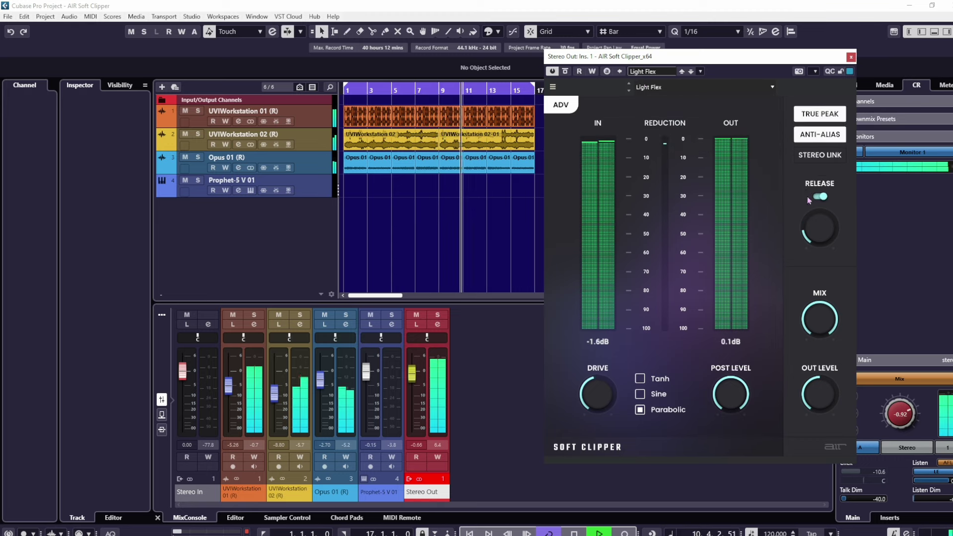
pyautogui.moveTo(817, 225); pyautogui.dragTo(817, 217)
pyautogui.click(640, 378)
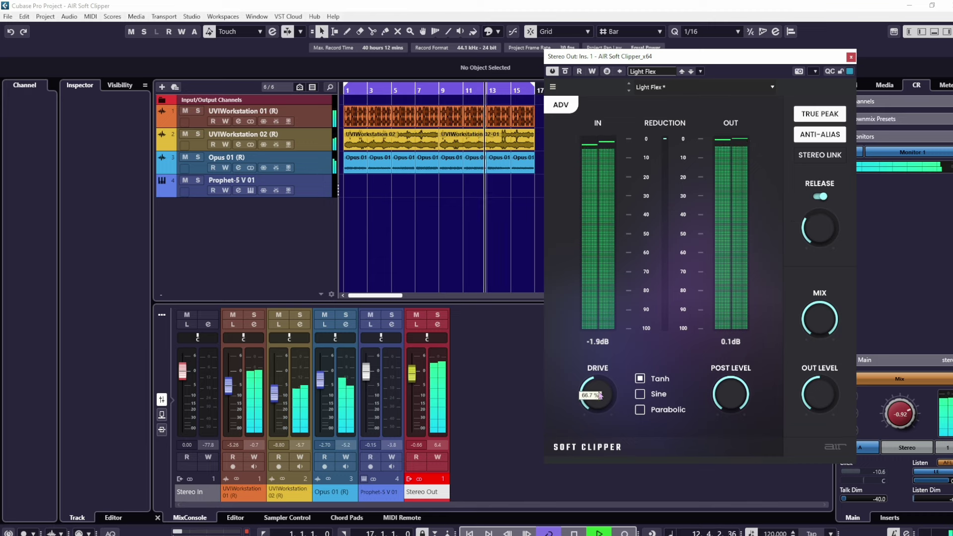
pyautogui.moveTo(600, 396); pyautogui.dragTo(598, 385)
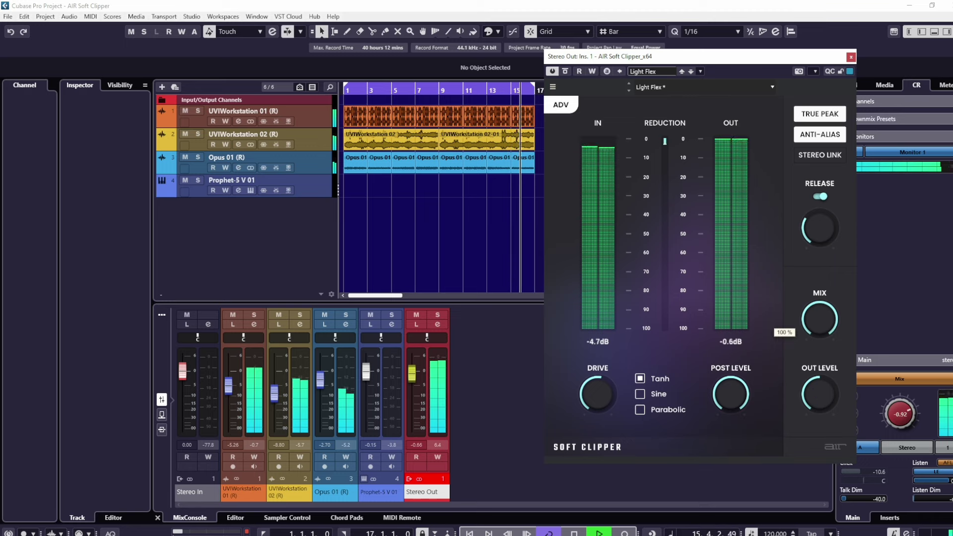
pyautogui.moveTo(819, 319); pyautogui.dragTo(819, 336)
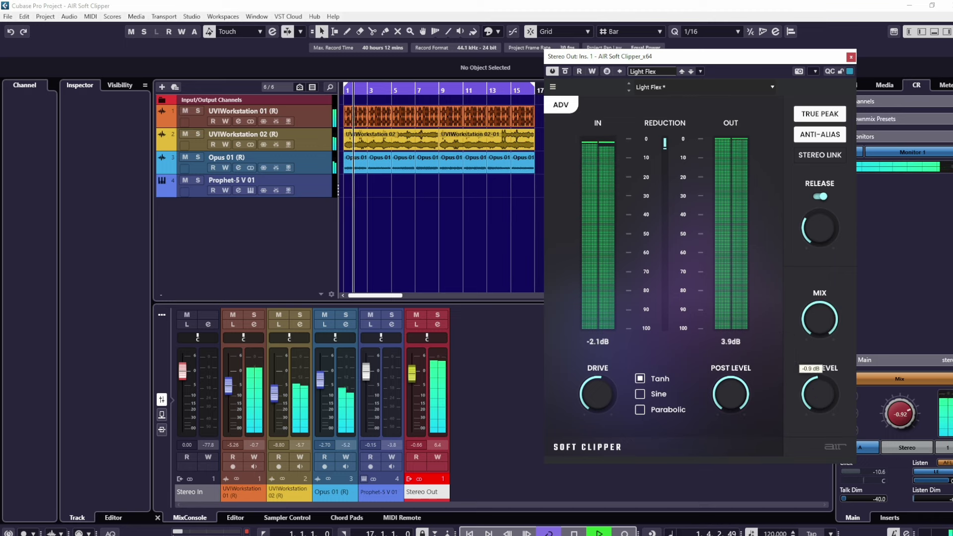
# - Stop playback and shift the Soft Clipper window to the right
pyautogui.click(574, 532)
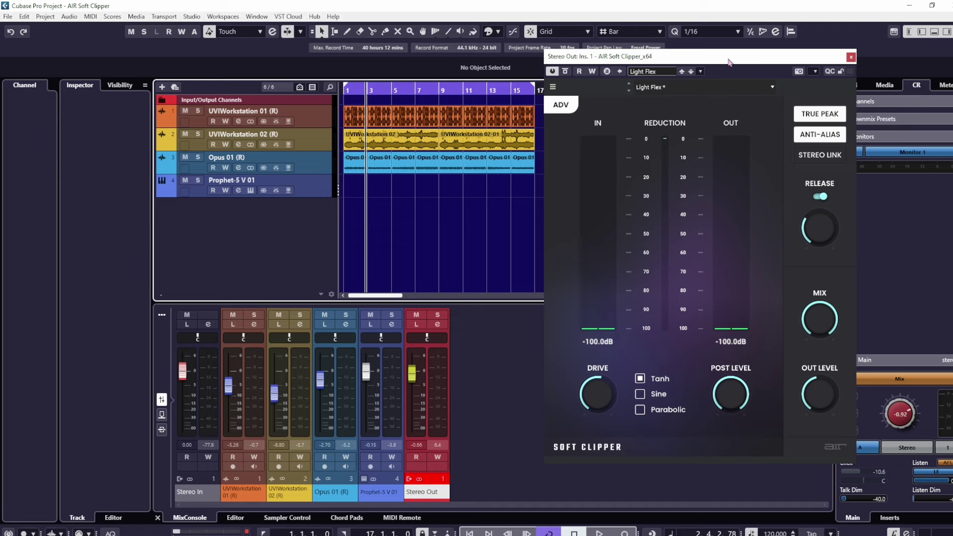
pyautogui.moveTo(729, 61); pyautogui.dragTo(774, 59)
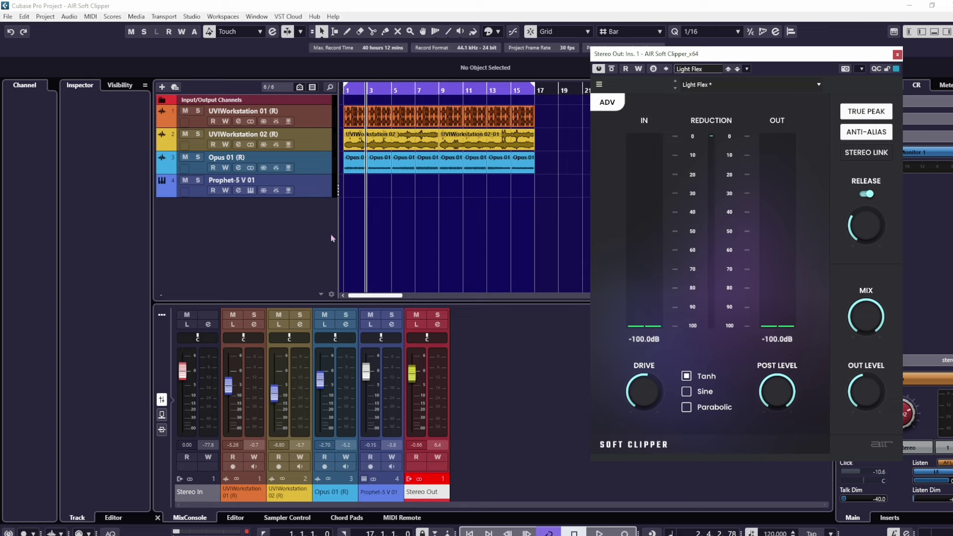
# - Select Prophet-5 V 01 for live playing and set the clipper's Drive to 85.5%
pyautogui.click(317, 189)
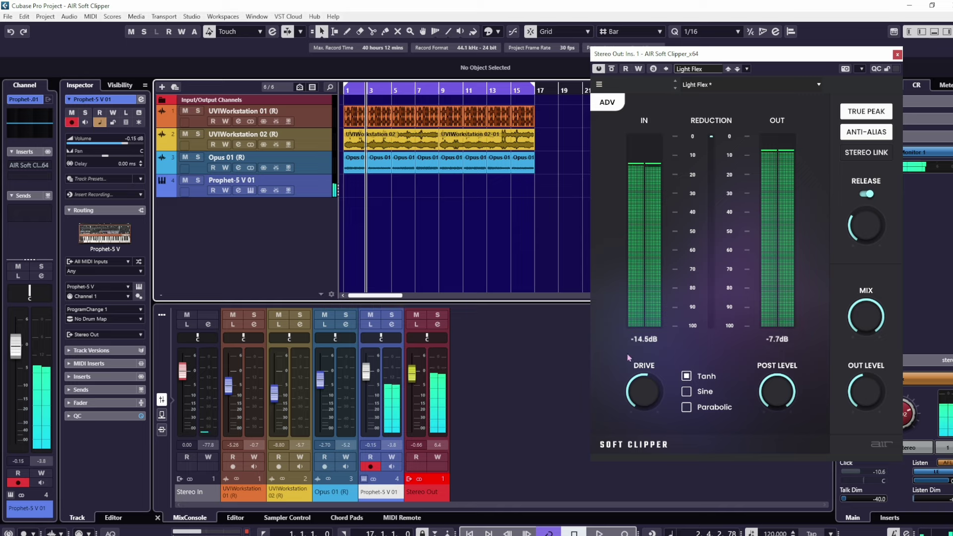
pyautogui.moveTo(643, 391); pyautogui.dragTo(643, 367)
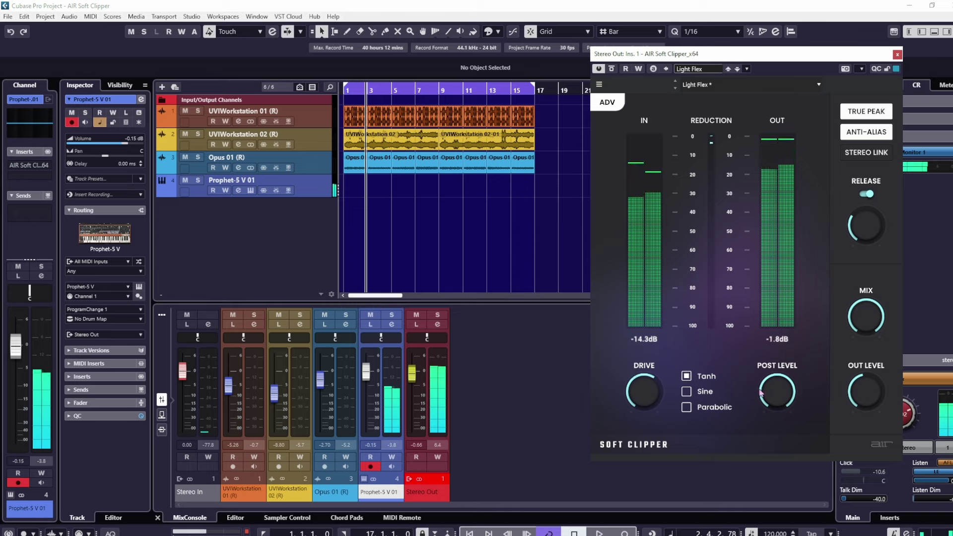
pyautogui.moveTo(766, 391)
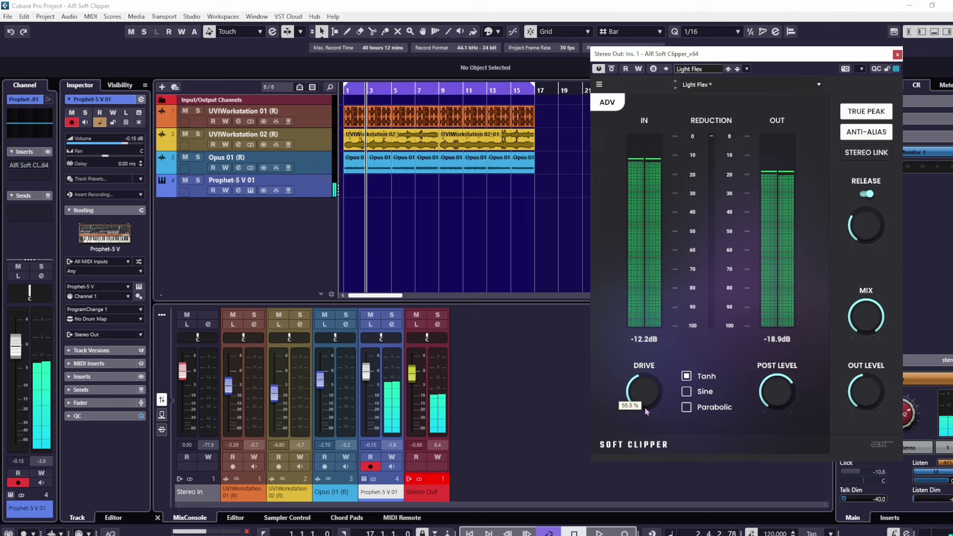
pyautogui.moveTo(645, 407); pyautogui.dragTo(645, 347)
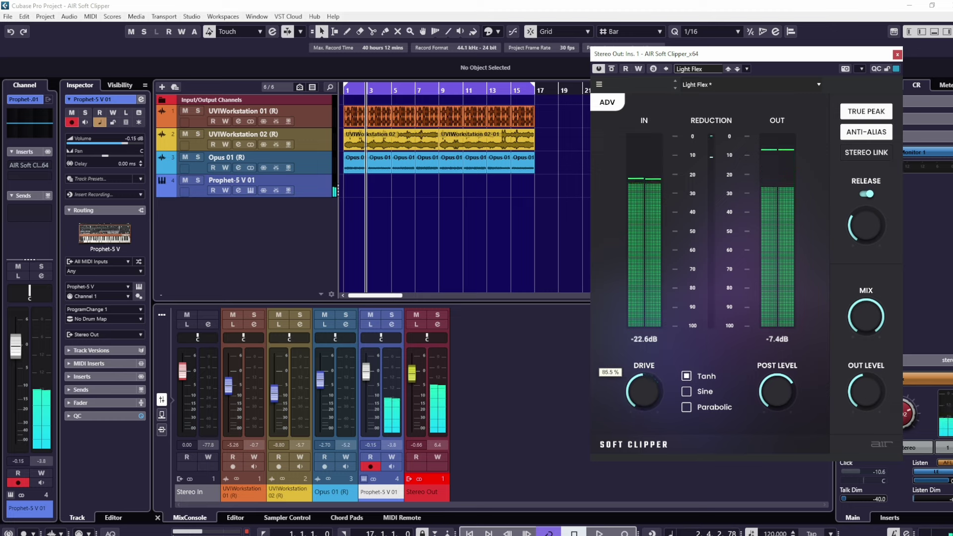